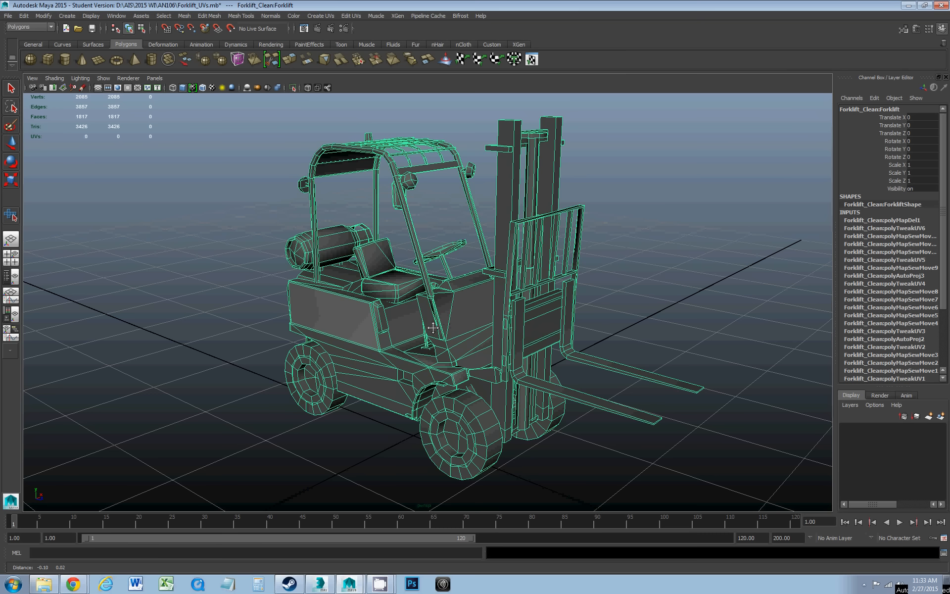
Step: Choose the Polygons menu set for working on the forklift's UVs
alt+drag(434, 309, 483, 314)
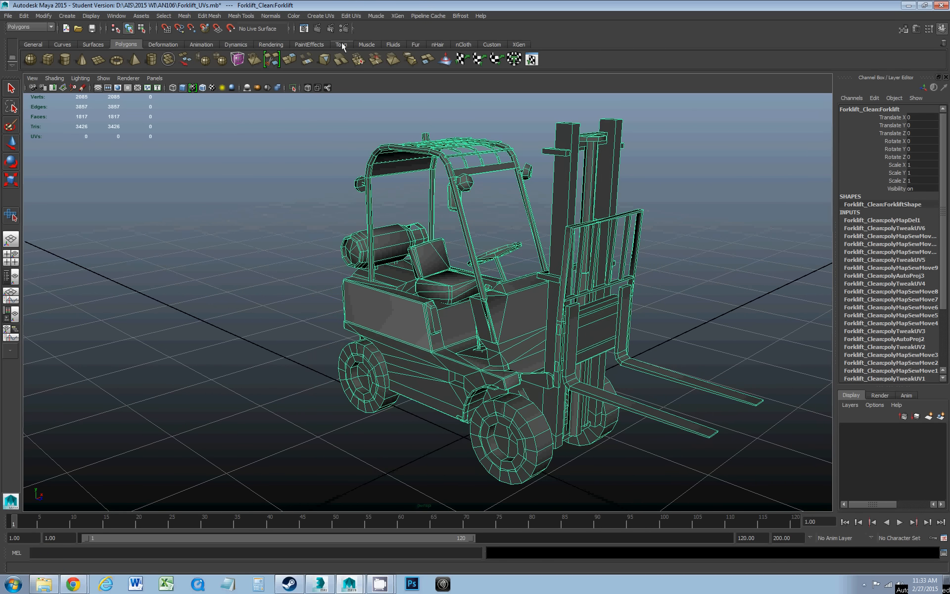
click(350, 16)
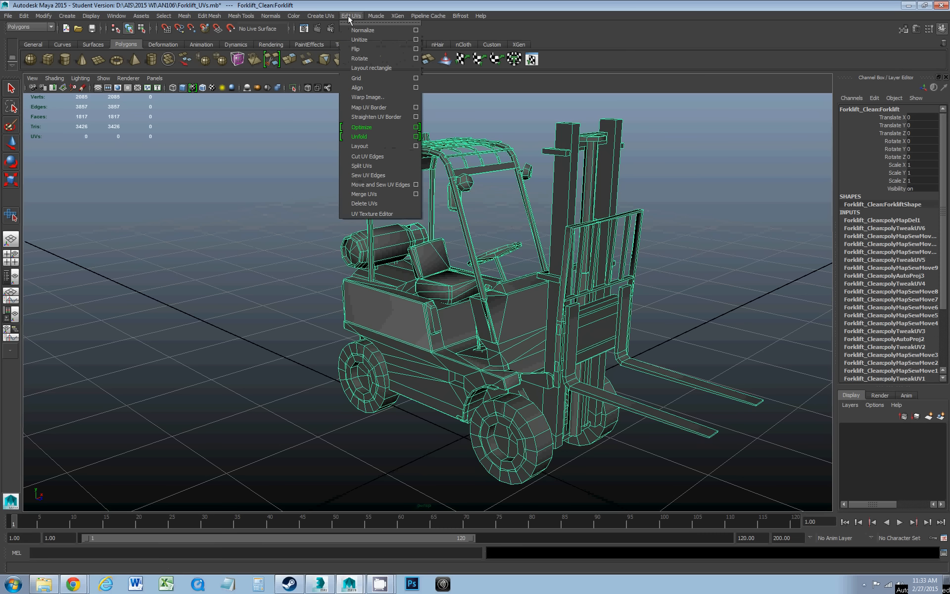
click(22, 26)
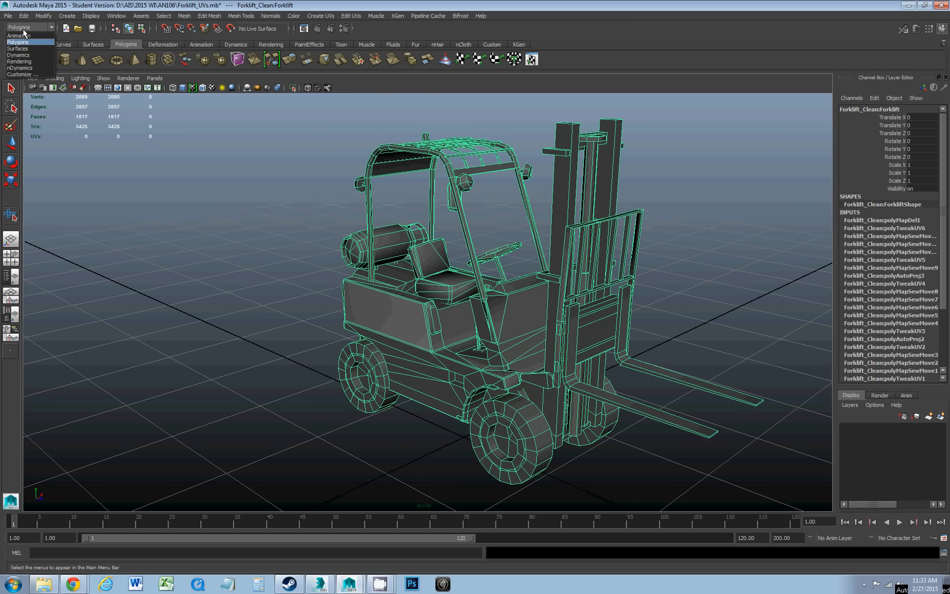
click(29, 41)
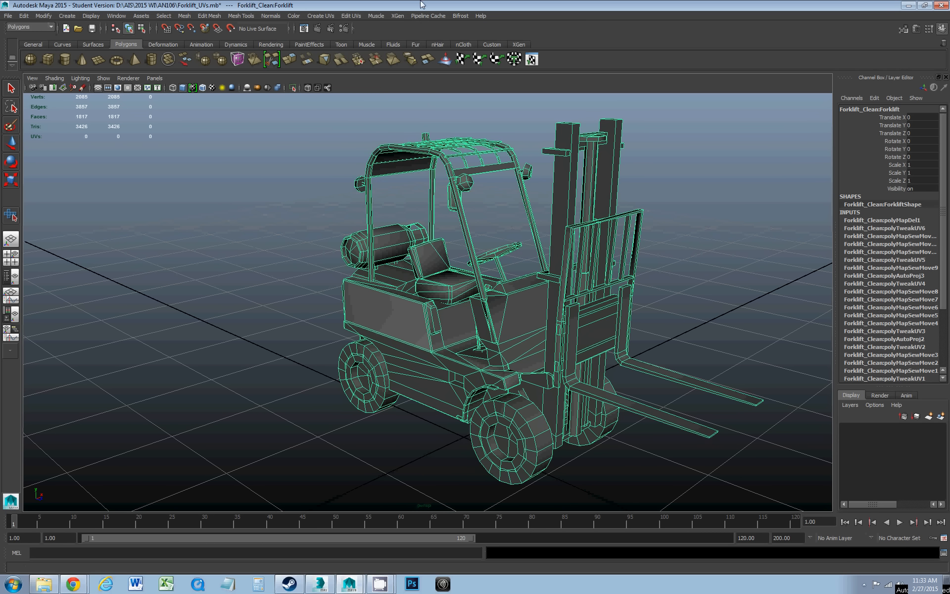
Step: Open the UV Texture Editor for the forklift, look over its UV grid and close it again
click(354, 16)
click(308, 23)
click(346, 16)
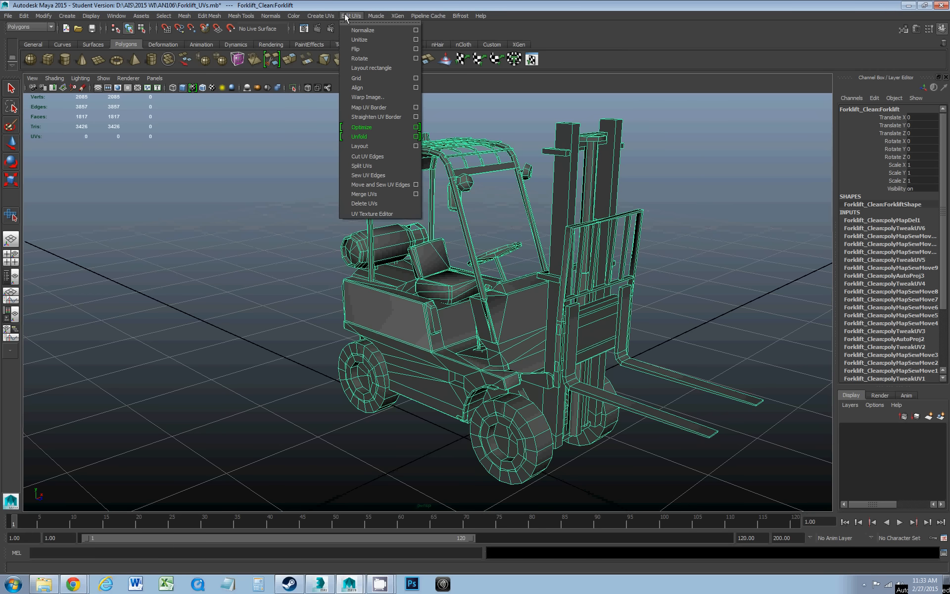
click(364, 213)
drag(281, 134, 576, 138)
scroll(469, 286, down, 3)
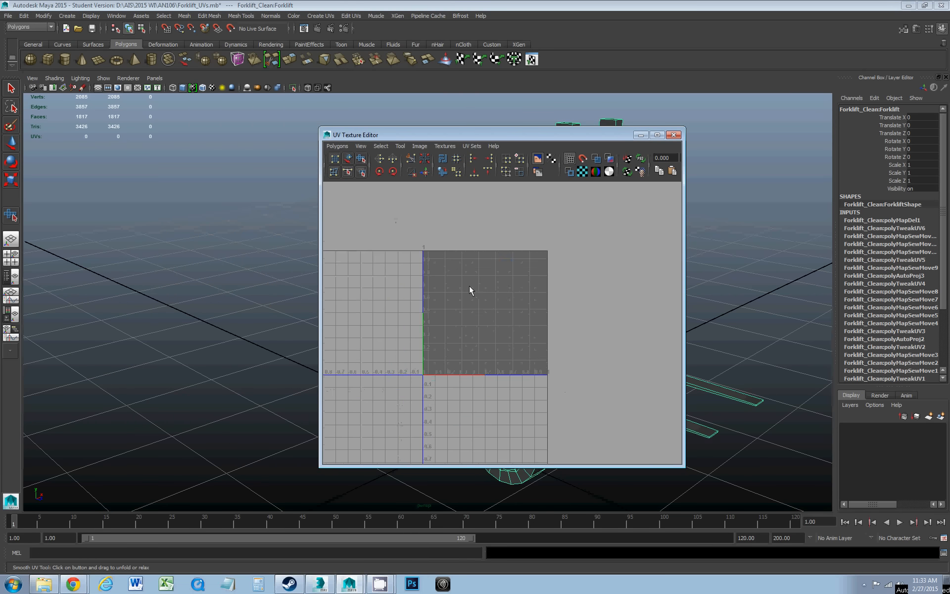
alt+middle_drag(463, 296, 501, 264)
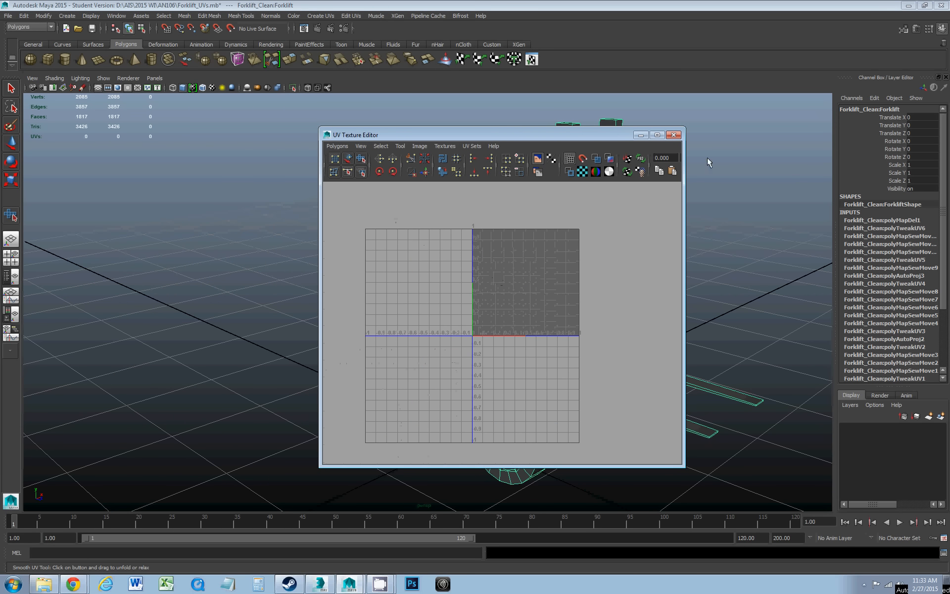
click(673, 134)
Step: Bring up the UV Texture Editor once more as a general window and dismiss it
click(119, 16)
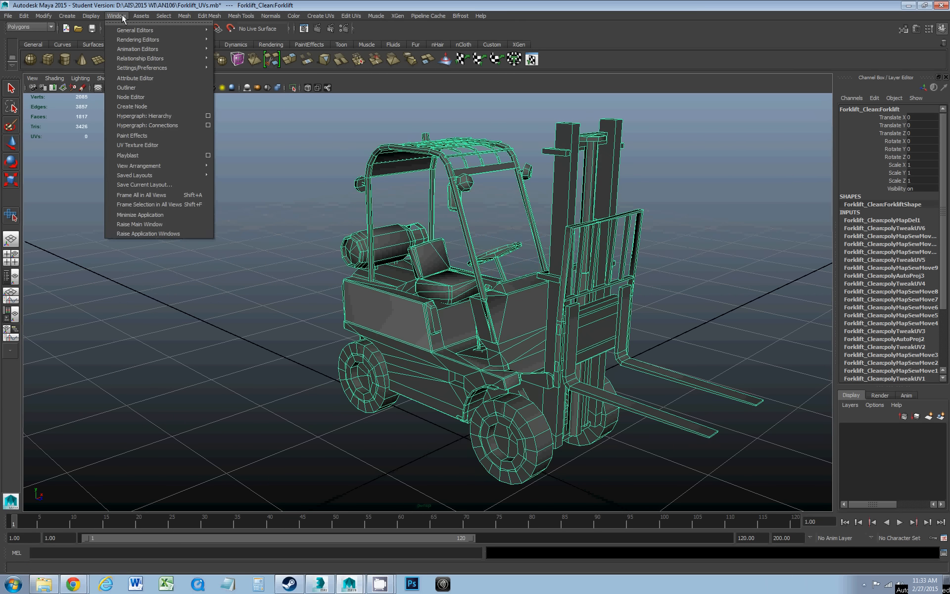
click(142, 146)
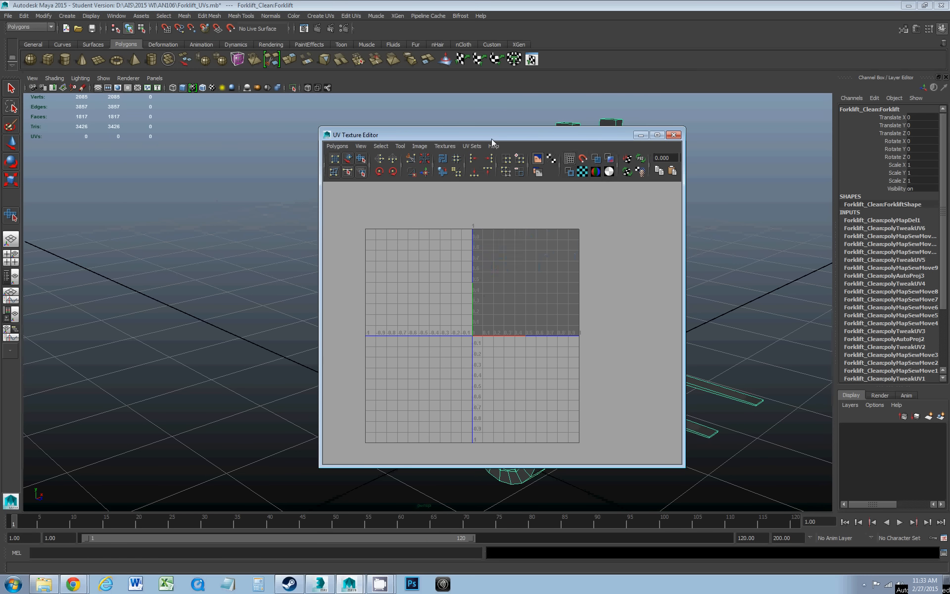
drag(490, 134, 398, 132)
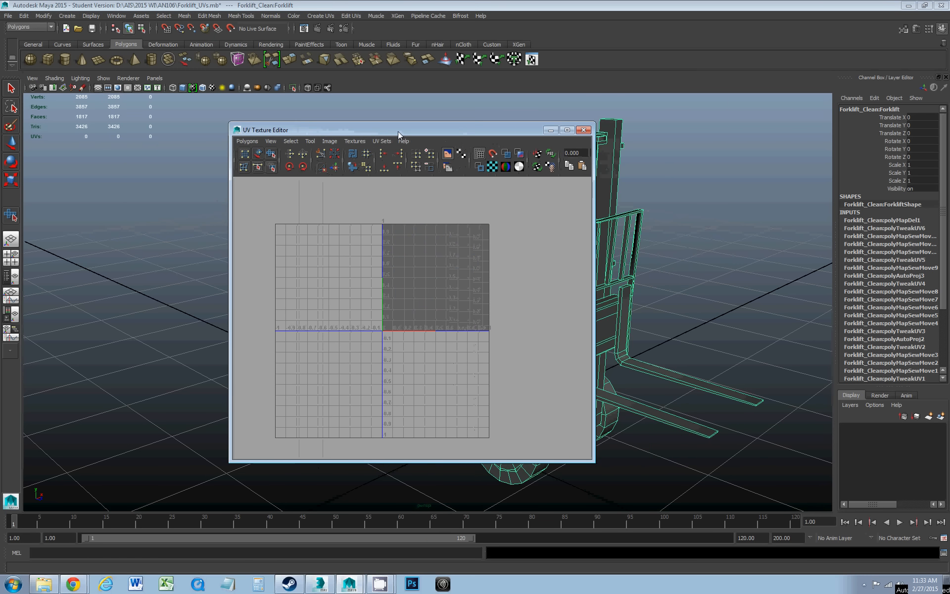
click(584, 130)
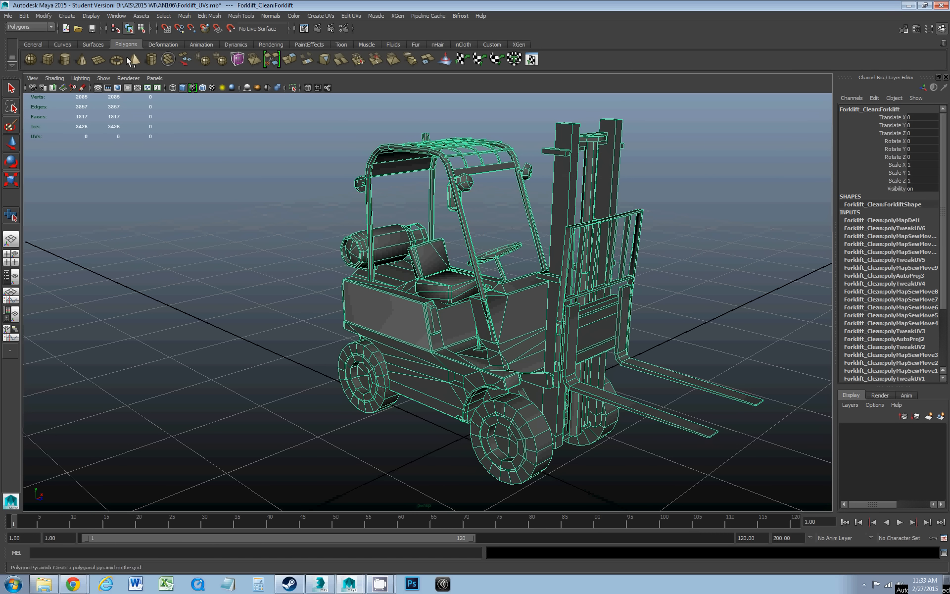
Step: Add a shortcut for the UV Texture Editor to the Polygons shelf
click(120, 18)
ctrl+shift+click(132, 146)
click(580, 60)
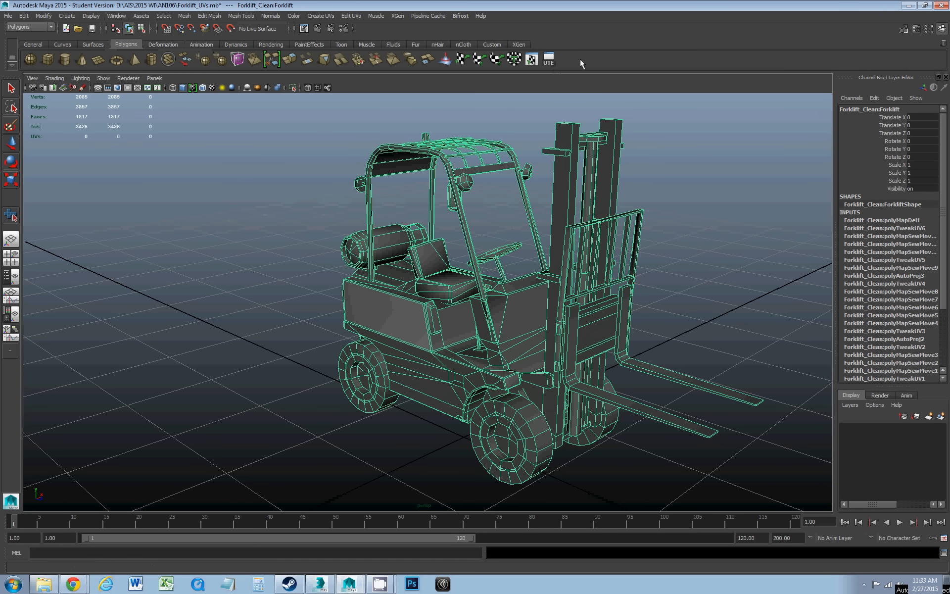
Step: Open the UV Texture Editor with its new shortcut and review the available UV editing commands
click(548, 61)
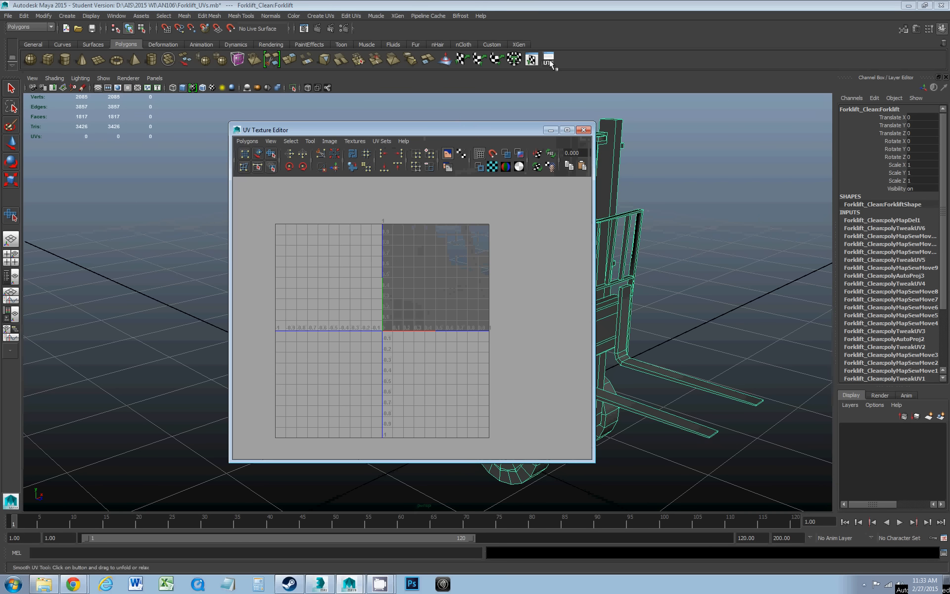
drag(416, 131, 335, 112)
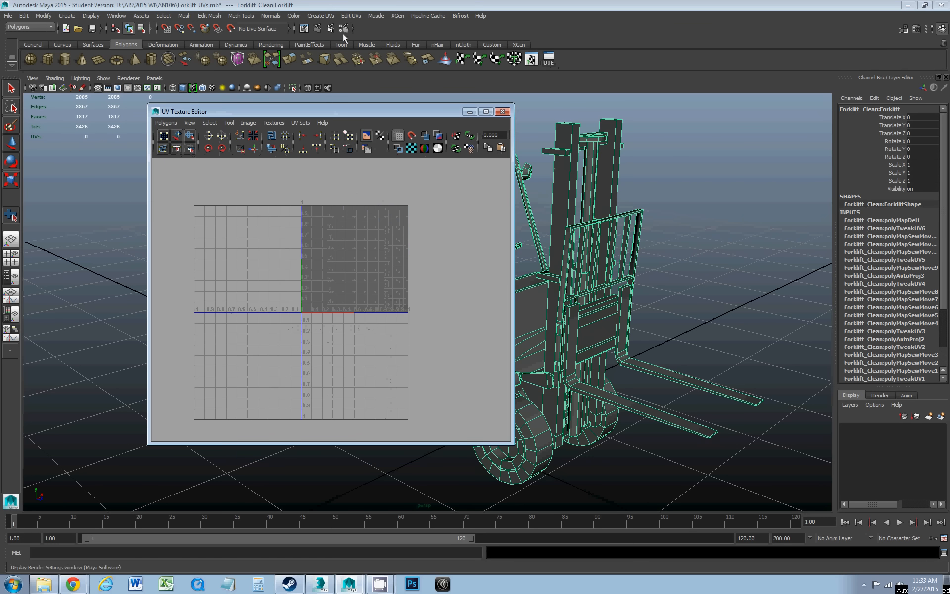
click(351, 15)
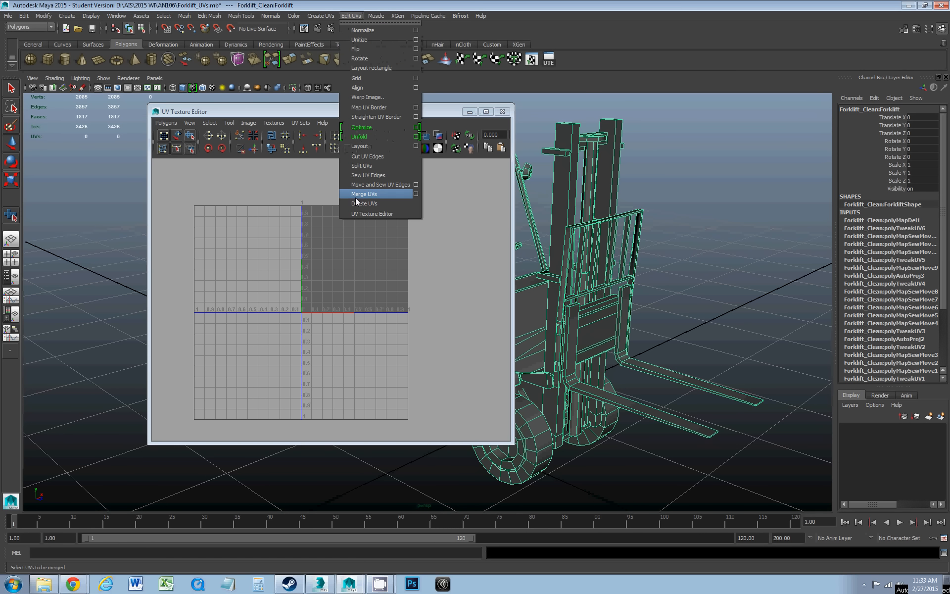
click(440, 110)
Step: Enlarge the UV Texture Editor window and frame its full UV grid
scroll(349, 261, up, 4)
scroll(350, 261, down, 3)
scroll(349, 262, up, 2)
drag(382, 113, 335, 84)
drag(469, 418, 522, 465)
scroll(425, 380, down, 2)
alt+middle_drag(352, 302, 328, 276)
scroll(367, 272, up, 1)
scroll(367, 271, down, 2)
scroll(327, 276, up, 1)
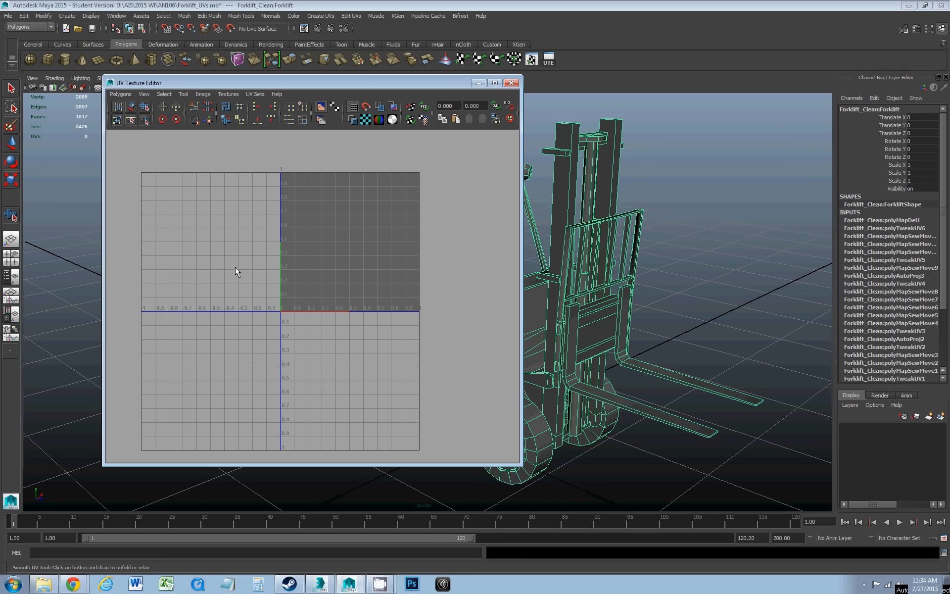
Step: Place the UV Texture Editor beside the forklift, with the 0 to 1 UV square framed and the whole model in view
drag(299, 84, 284, 104)
scroll(297, 304, up, 1)
alt+middle_drag(337, 274, 294, 322)
scroll(269, 352, up, 2)
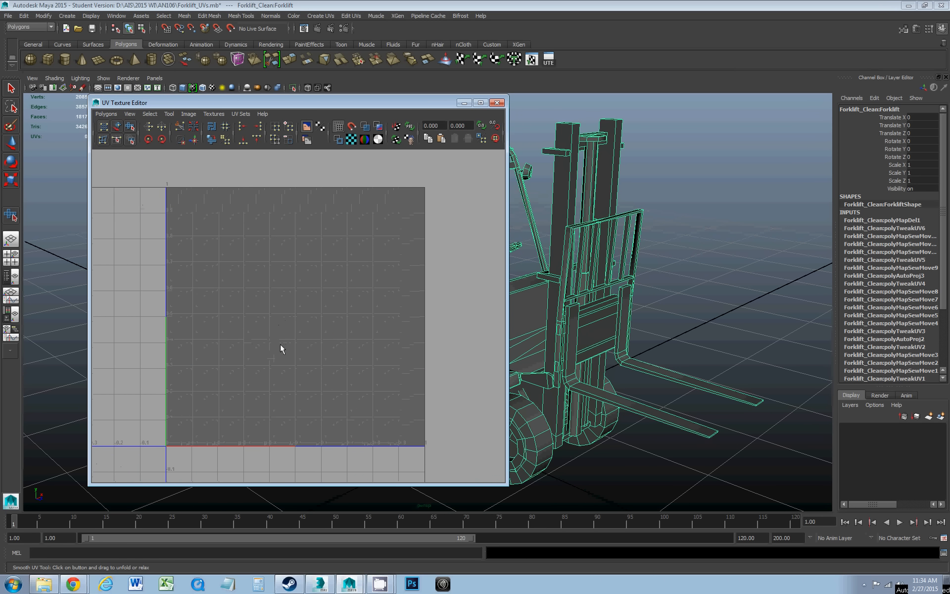
drag(307, 102, 238, 61)
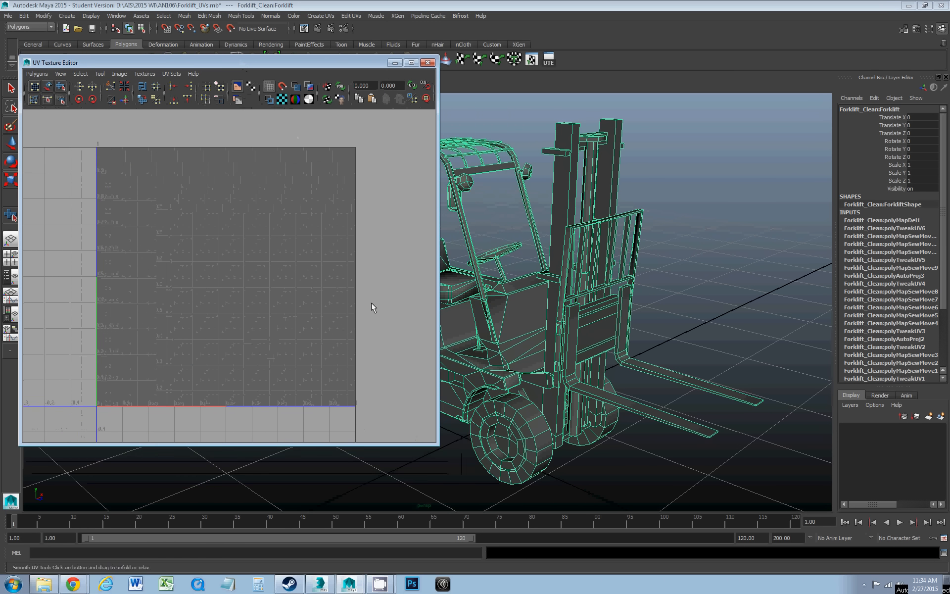
alt+middle_drag(535, 351, 625, 340)
alt+drag(624, 340, 614, 338)
alt+right_drag(614, 338, 551, 297)
alt+middle_drag(551, 297, 583, 311)
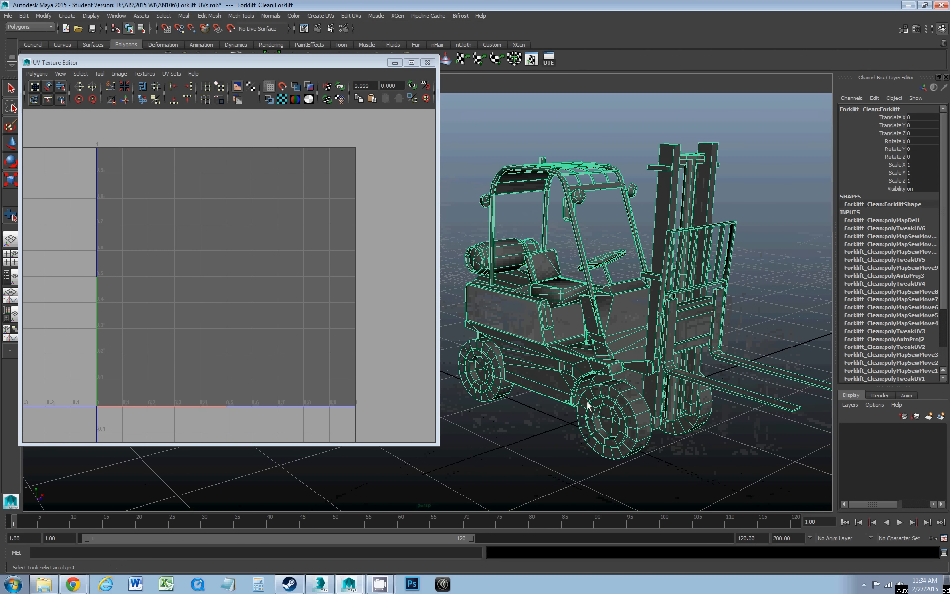
Step: Select all faces of the forklift and apply a Planar Mapping with the current settings
right_drag(532, 320, 531, 343)
scroll(531, 339, down, 5)
alt+middle_drag(525, 281, 619, 297)
drag(483, 206, 727, 463)
drag(332, 67, 341, 99)
click(320, 16)
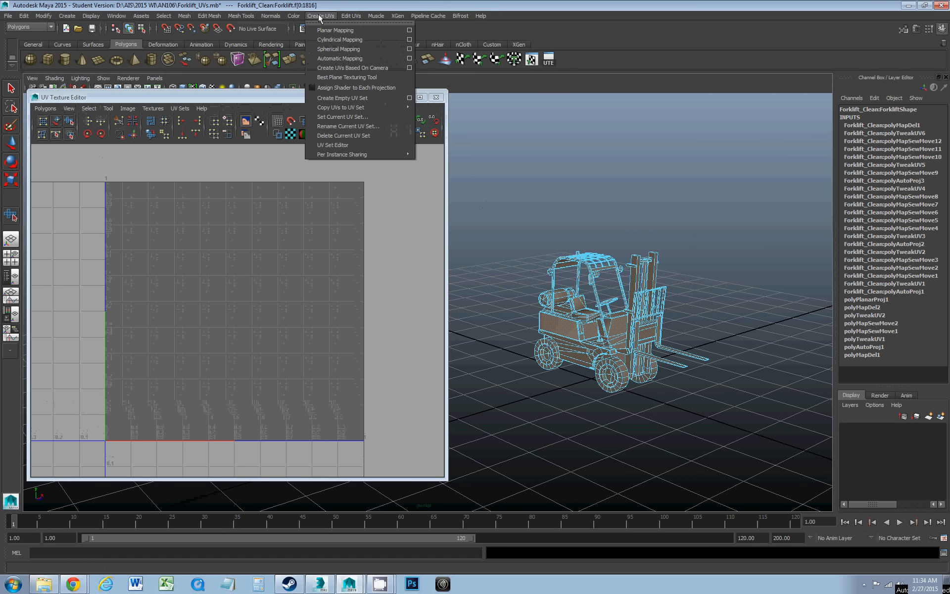
click(326, 30)
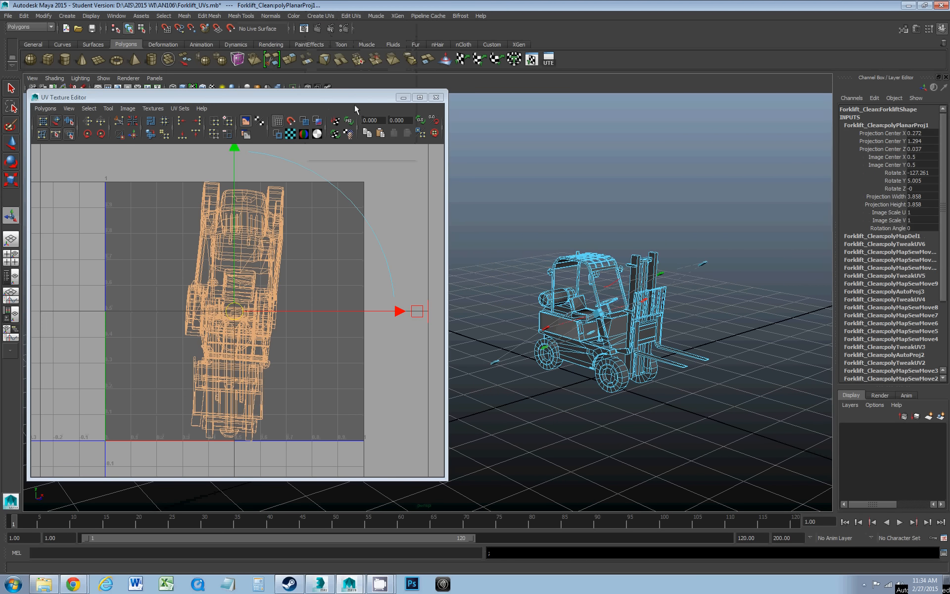
Step: Open the Planar Mapping options and reset them to their defaults
click(322, 16)
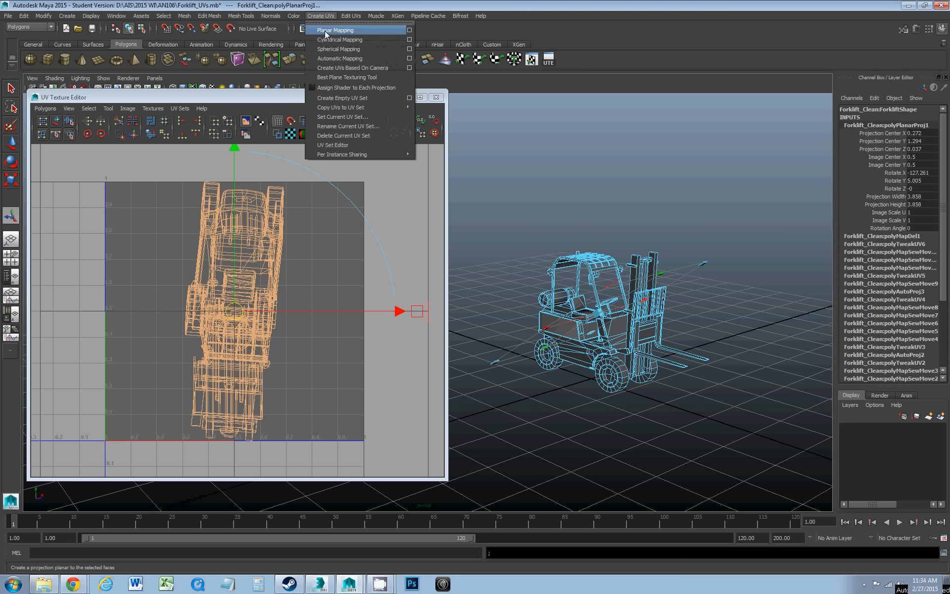
click(409, 31)
drag(588, 266, 522, 101)
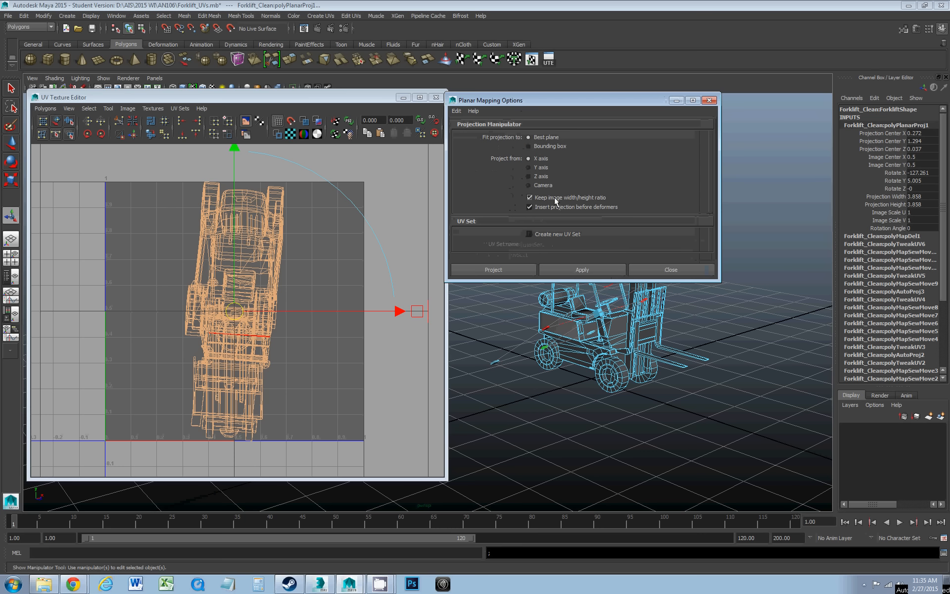
click(456, 110)
click(461, 127)
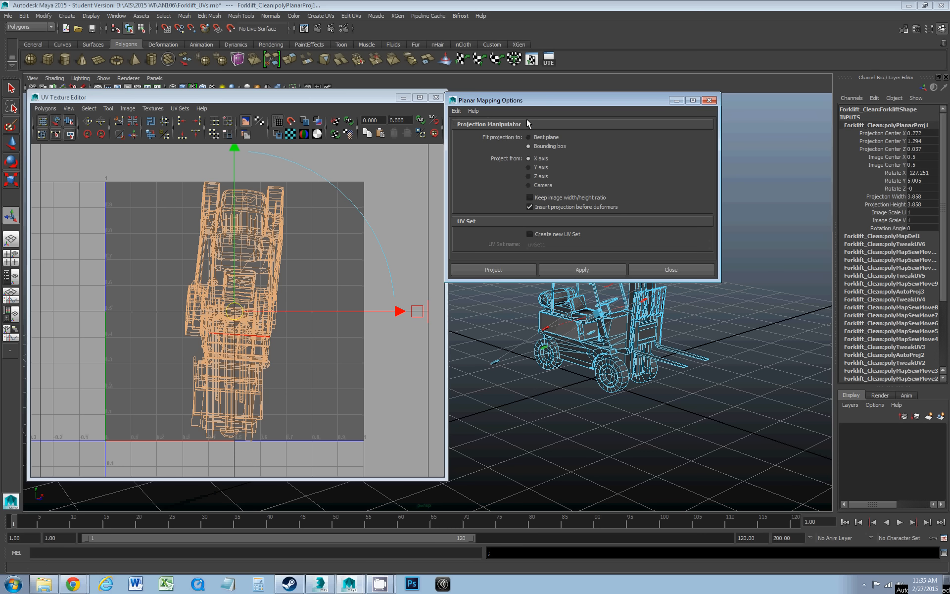
Step: Set the planar projection to Camera and apply it with the forklift viewed from above
drag(534, 102, 599, 95)
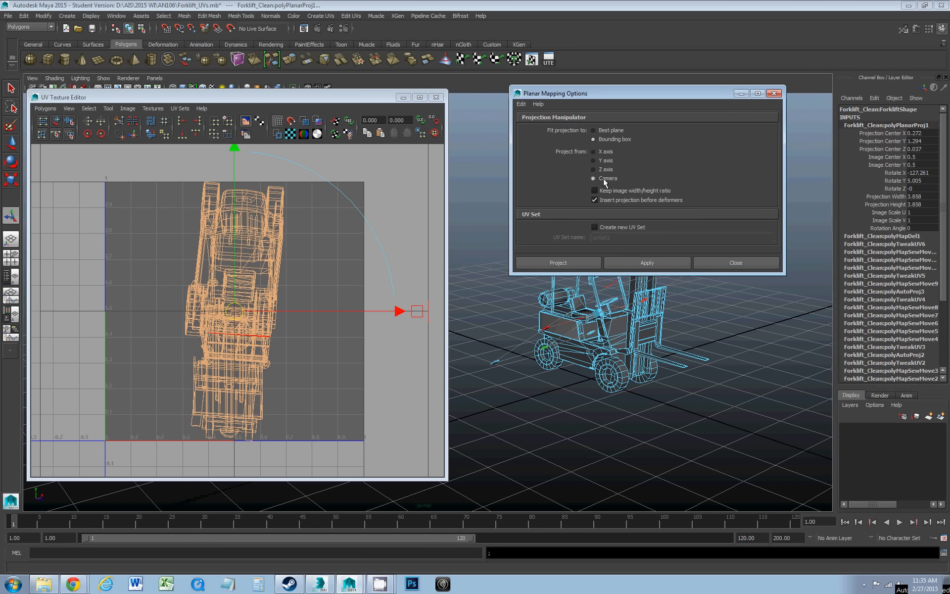
alt+drag(577, 329, 581, 441)
alt+middle_drag(621, 372, 611, 431)
alt+drag(610, 430, 602, 428)
alt+middle_drag(615, 353, 600, 435)
alt+drag(601, 435, 592, 426)
alt+middle_drag(594, 398, 606, 379)
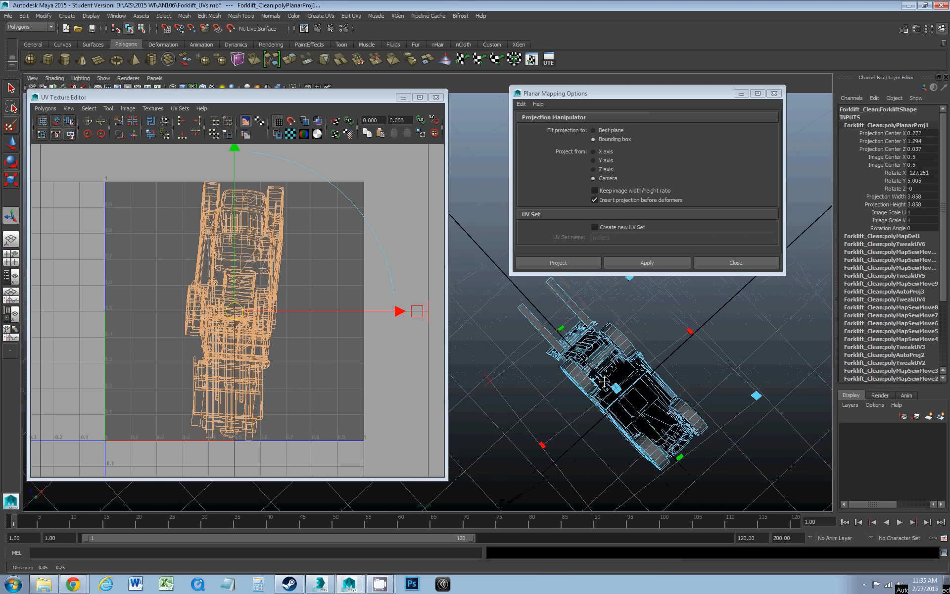
click(639, 261)
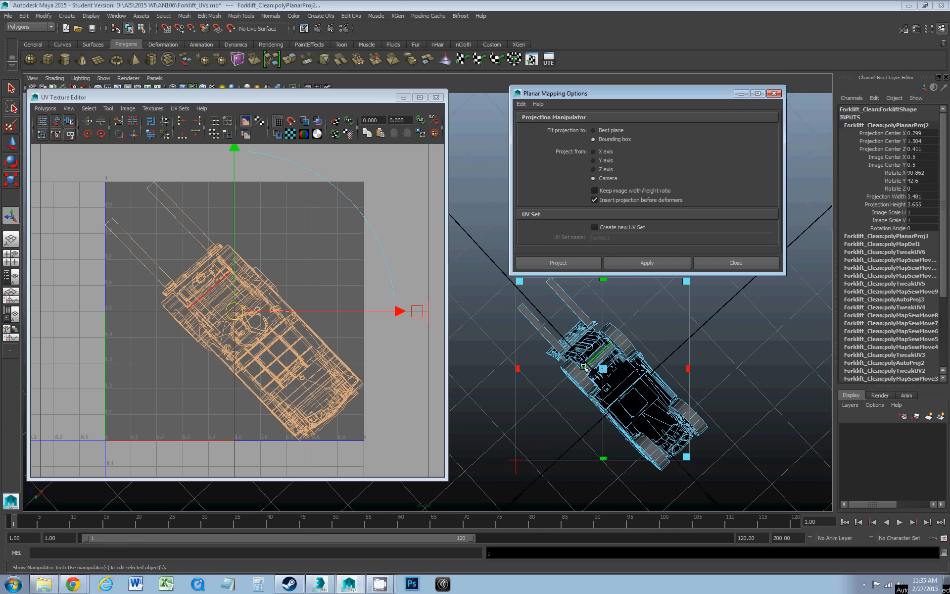
Step: Hide the grid in the perspective view
mouse_move(583, 368)
alt+mouse_down()
mouse_move(583, 421)
mouse_move(577, 368)
alt+mouse_up()
drag(290, 97, 289, 133)
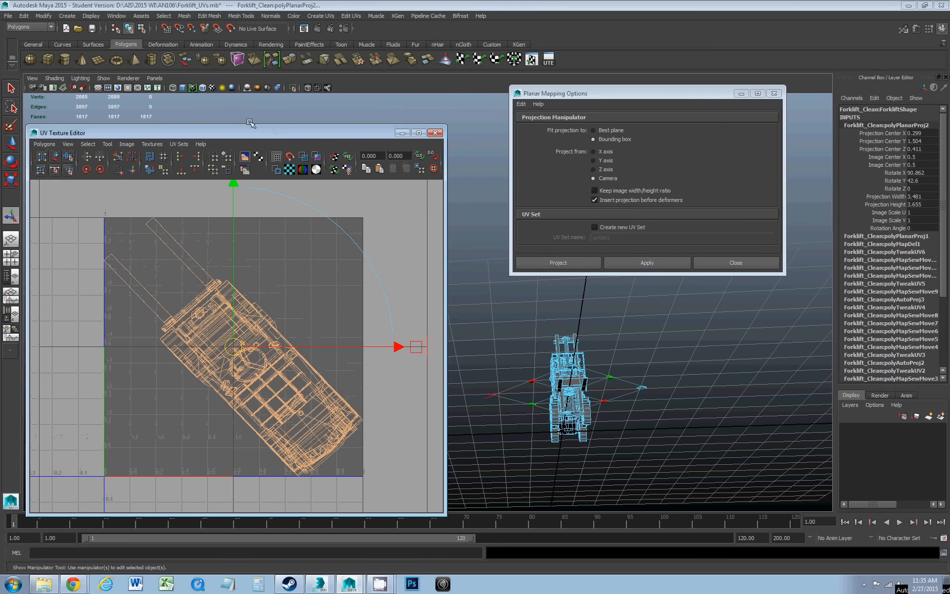
click(103, 77)
click(107, 444)
Step: Apply the planar mapping projected from the X axis and compare it with the forklift's side view
alt+drag(633, 396, 607, 435)
click(594, 152)
drag(321, 132, 356, 83)
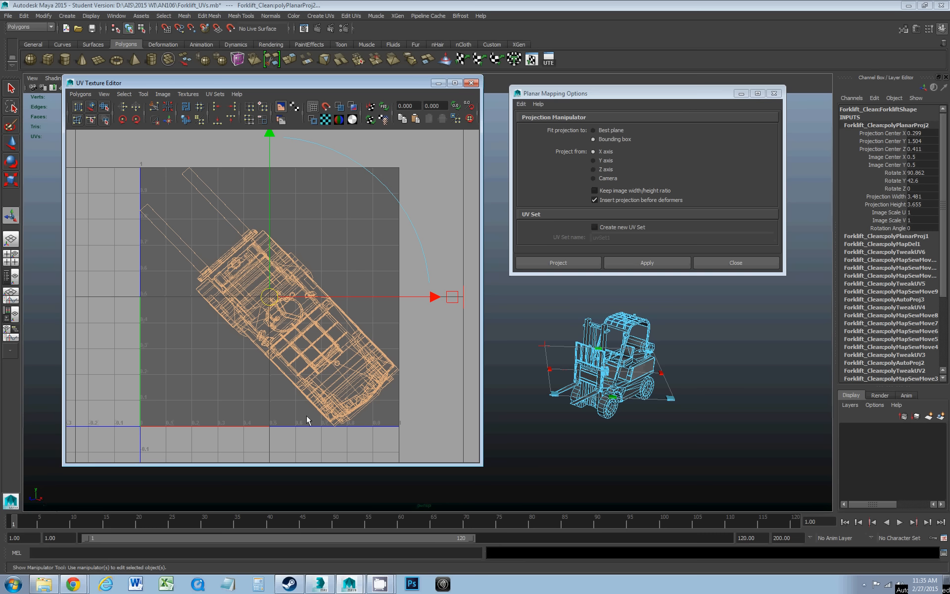
click(638, 263)
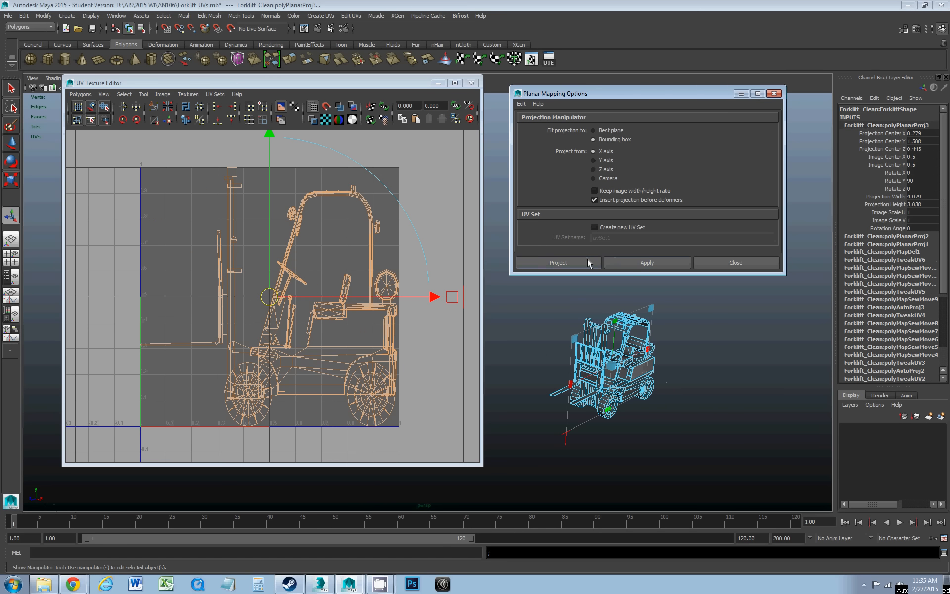
alt+drag(643, 350, 552, 368)
alt+middle_drag(552, 368, 622, 356)
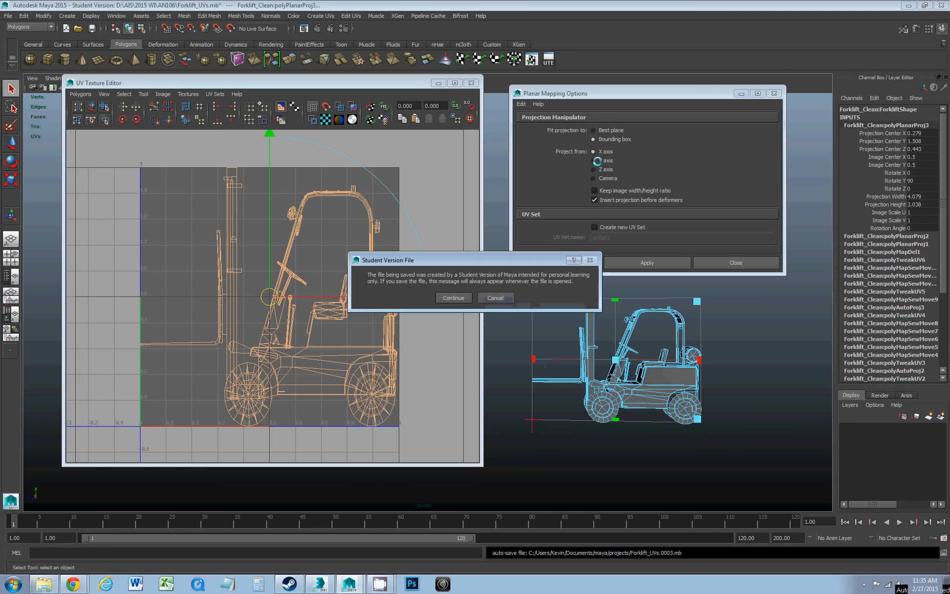
Step: Accept the student version notice and apply the planar mapping projected from the Y axis
click(453, 298)
click(593, 161)
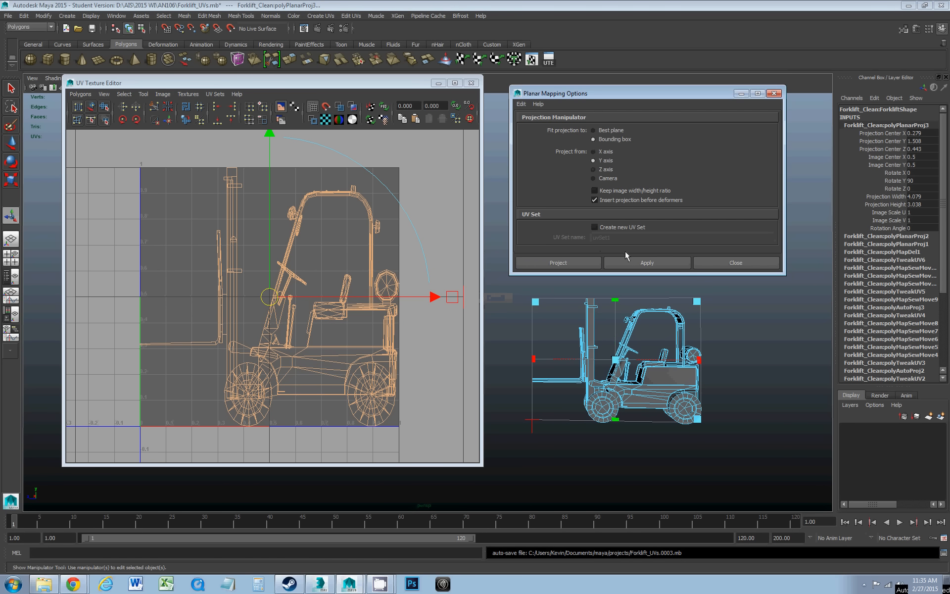
click(646, 262)
alt+drag(589, 321, 634, 377)
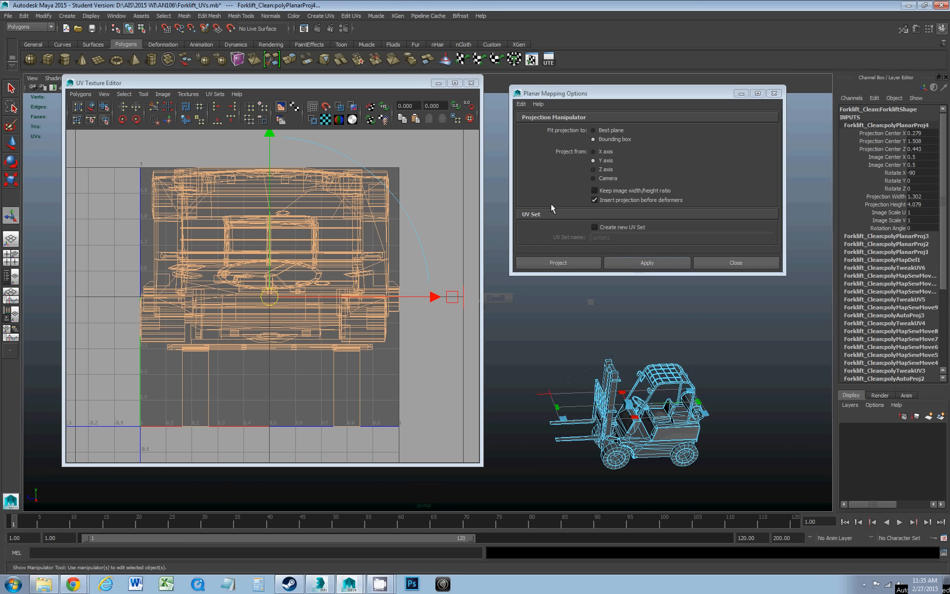
Step: Reapply the planar mapping from the X axis and move the UVs outside the 0 to 1 square, to image center about -1.8, -0.59
click(601, 152)
click(644, 263)
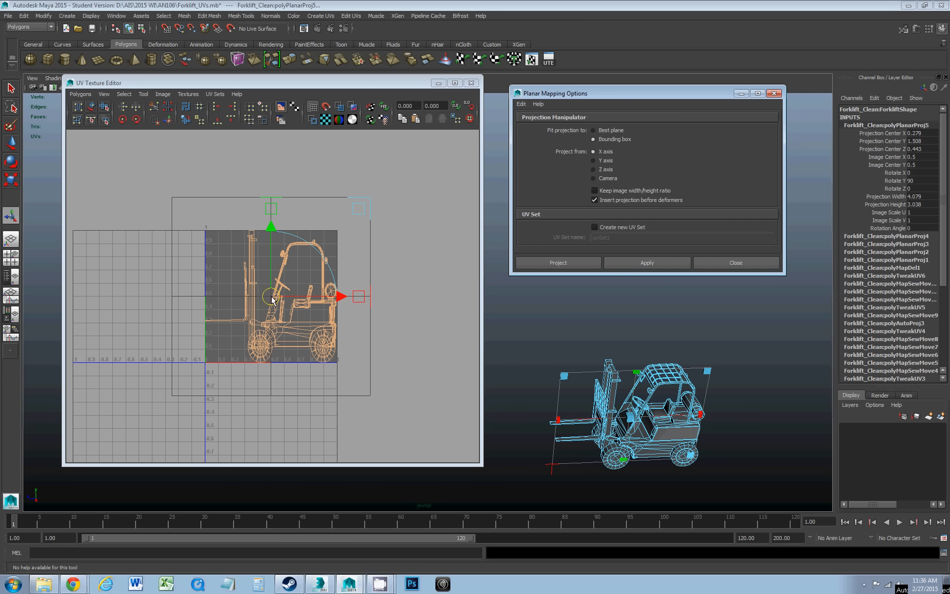
scroll(271, 297, down, 3)
drag(271, 297, 117, 369)
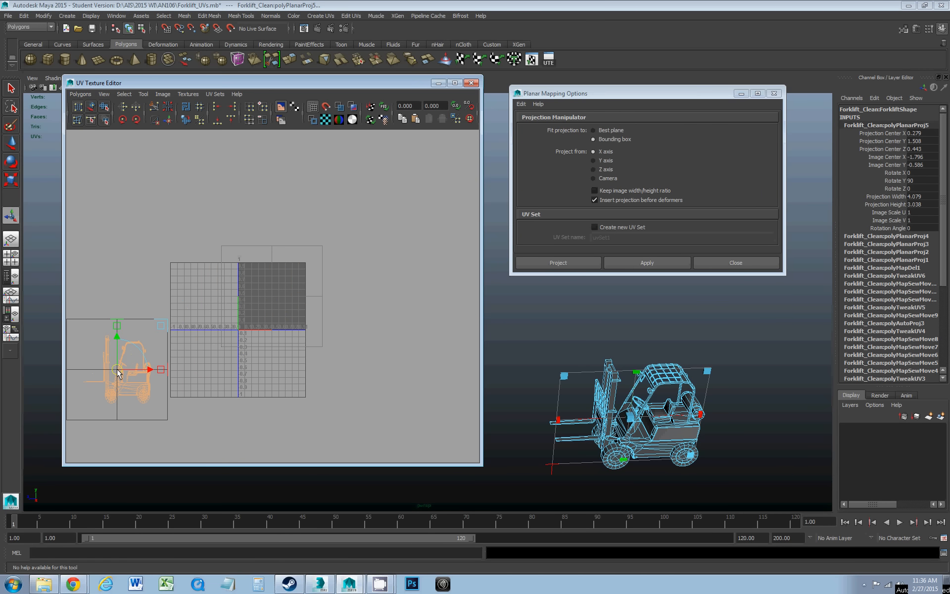
Step: Examine the forklift's UVs outside the 0 to 1 square and the empty space available inside it
alt+middle_drag(240, 319, 308, 284)
scroll(306, 292, up, 1)
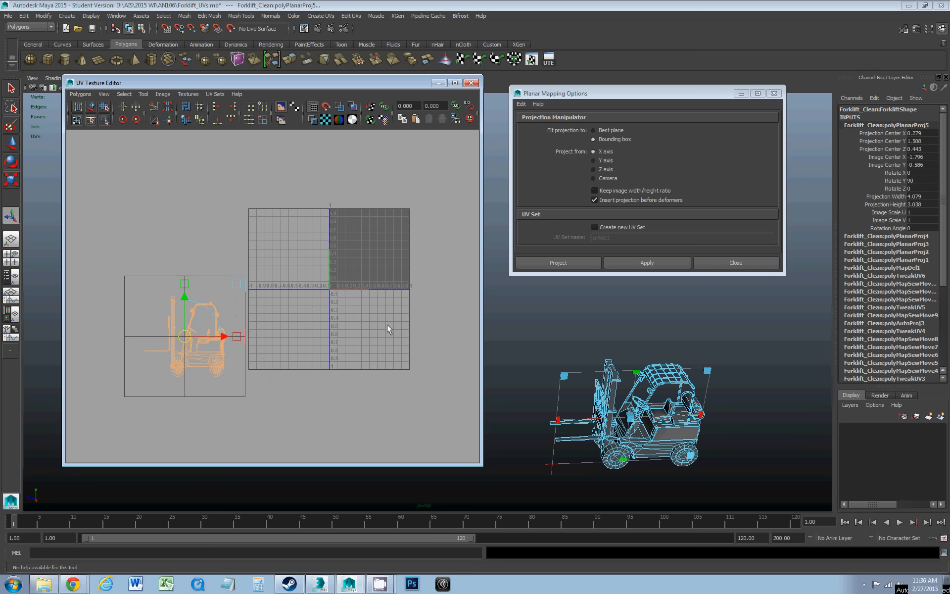
scroll(352, 264, up, 3)
alt+middle_drag(418, 210, 294, 292)
scroll(249, 329, down, 4)
scroll(293, 292, down, 1)
scroll(354, 295, up, 3)
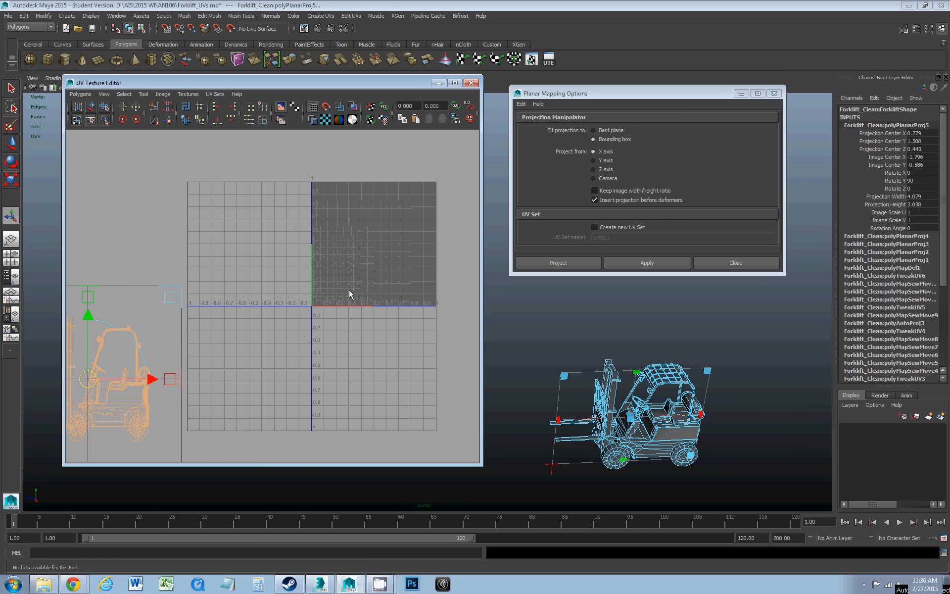
scroll(332, 290, up, 2)
alt+middle_drag(388, 233, 340, 274)
scroll(341, 275, down, 3)
alt+middle_drag(252, 316, 360, 251)
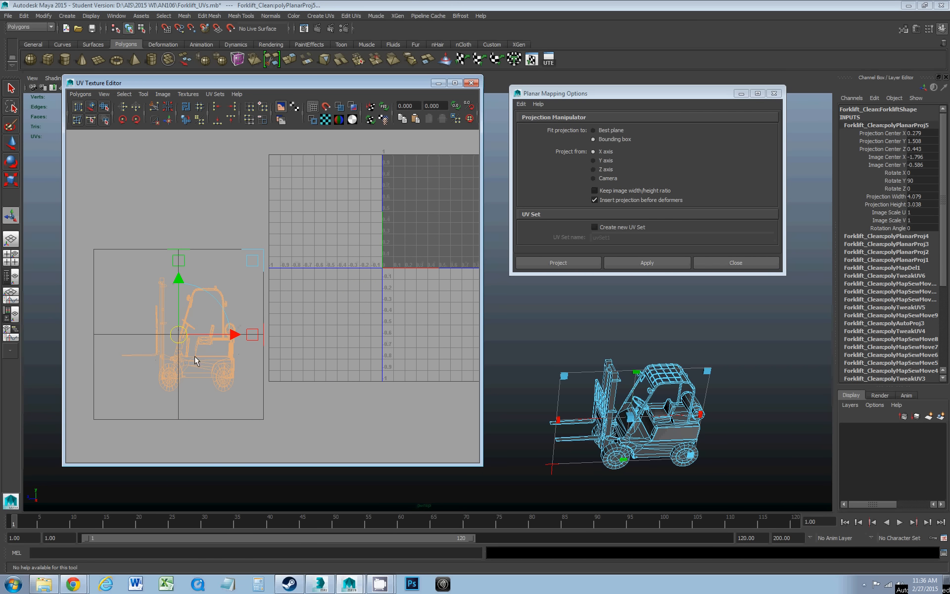
alt+middle_drag(405, 213, 278, 287)
scroll(252, 278, up, 3)
Step: Close the planar mapping options and frame the forklift in the perspective view
alt+drag(632, 421, 722, 388)
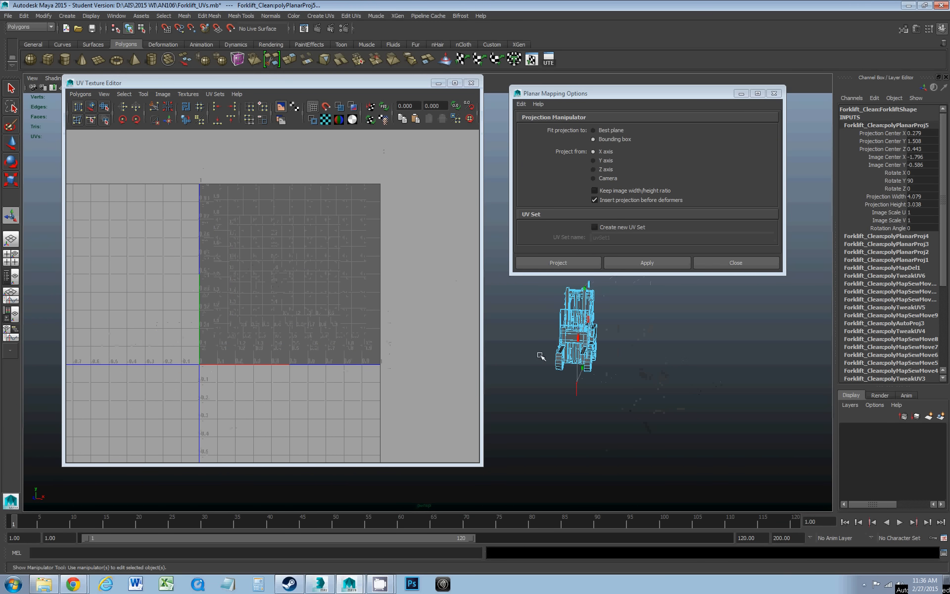
alt+right_drag(541, 357, 602, 361)
click(708, 262)
alt+drag(642, 358, 596, 361)
alt+middle_drag(596, 360, 452, 304)
alt+right_drag(539, 317, 594, 316)
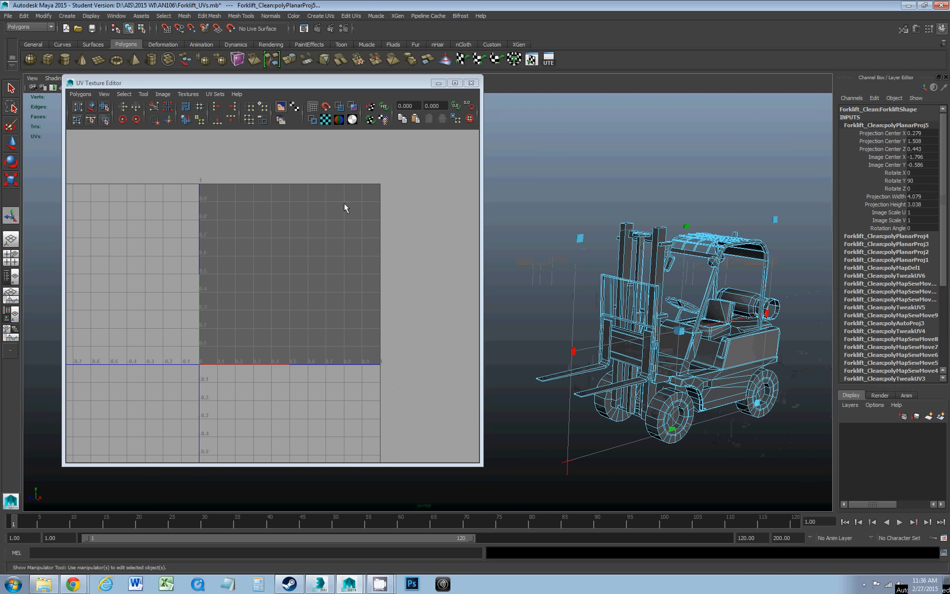
Step: Select the faces of the forklift's front wheels in the perspective view
alt+drag(673, 398, 644, 352)
alt+right_drag(643, 351, 704, 372)
alt+middle_drag(703, 371, 666, 337)
alt+right_drag(666, 338, 683, 396)
click(694, 418)
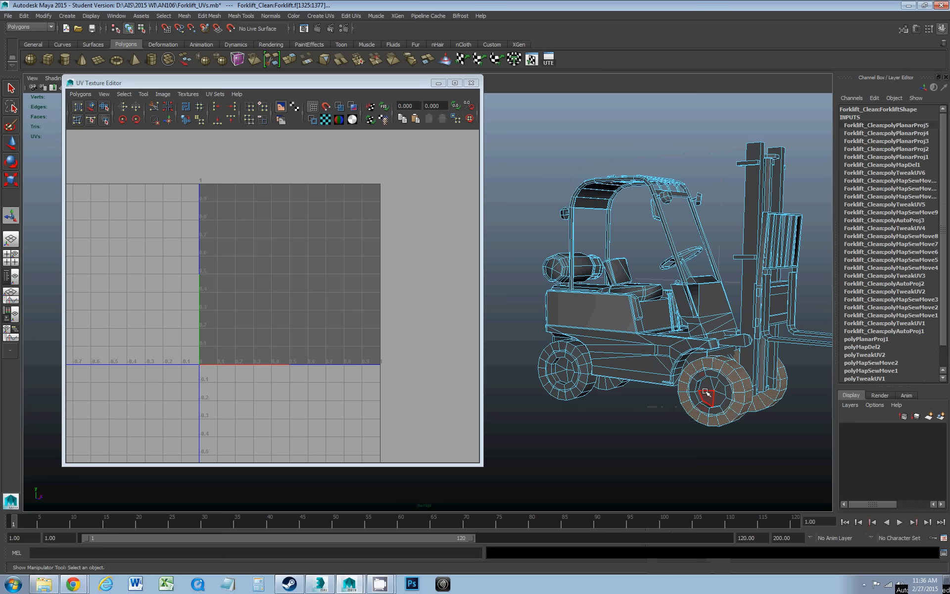
Step: Remove the opposite front wheel from the selection so only one front wheel's faces are kept
alt+drag(706, 399, 647, 382)
alt+middle_drag(698, 371, 662, 361)
alt+middle_drag(737, 377, 563, 339)
alt+drag(699, 367, 648, 365)
alt+middle_drag(688, 365, 601, 345)
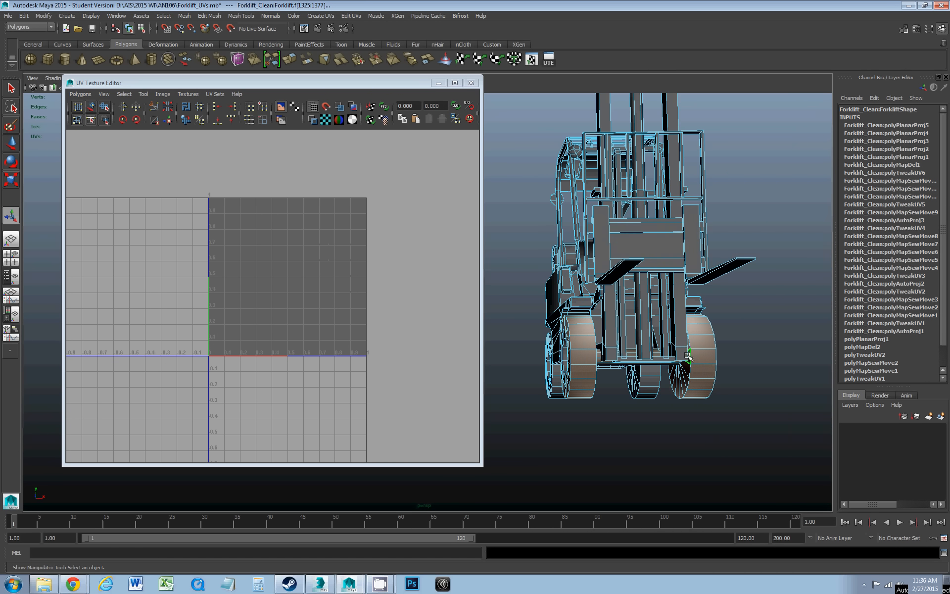
ctrl+drag(787, 274, 629, 426)
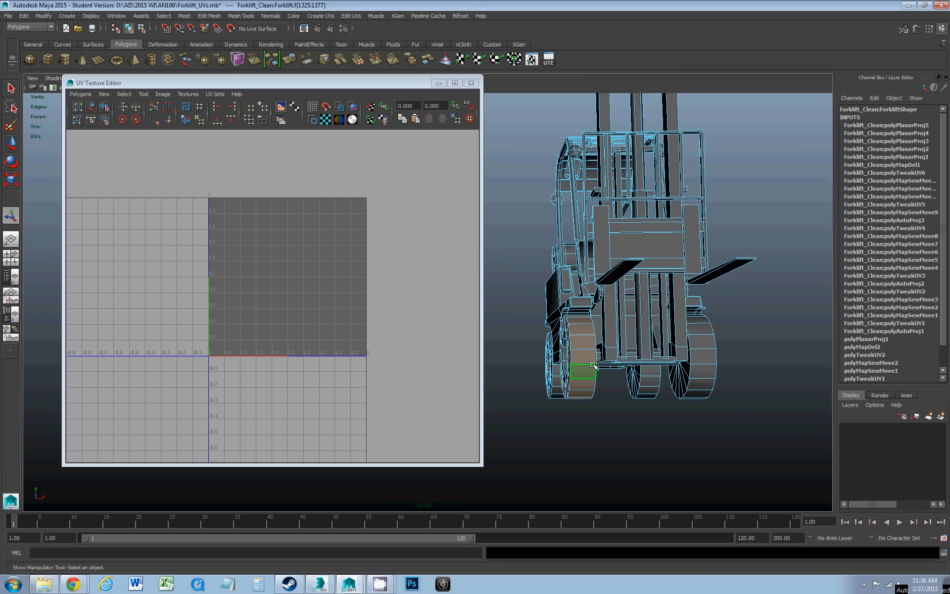
alt+drag(594, 364, 708, 365)
alt+middle_drag(510, 293, 649, 317)
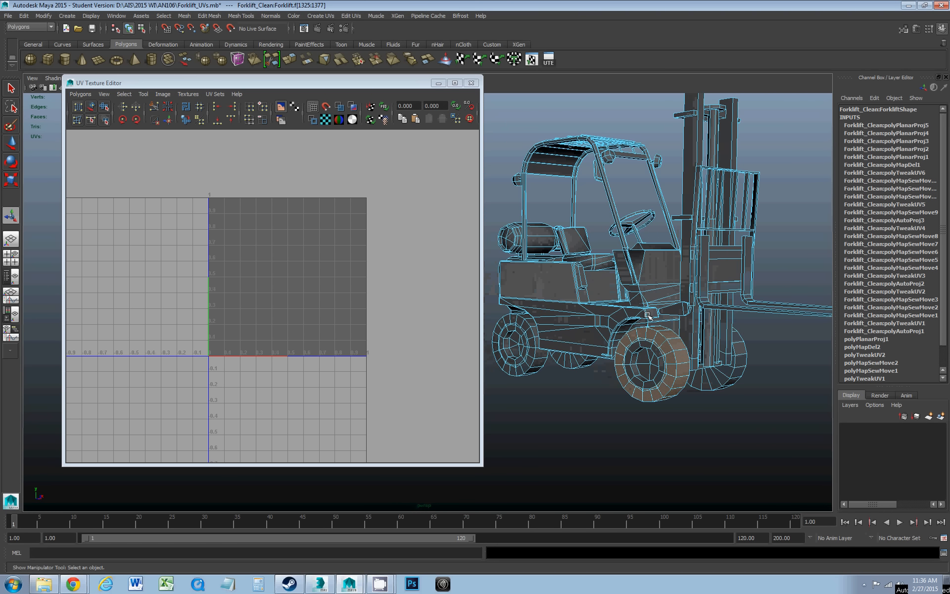
Step: Apply automatic mapping with 6 planes, optimized for fewer pieces, to the selected front wheel faces
click(321, 16)
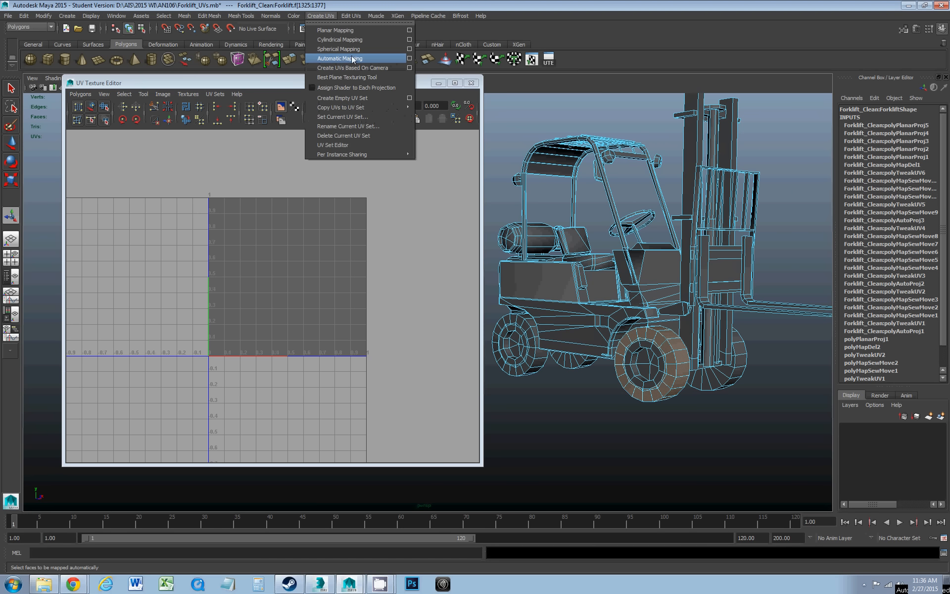
click(409, 58)
drag(613, 94, 517, 147)
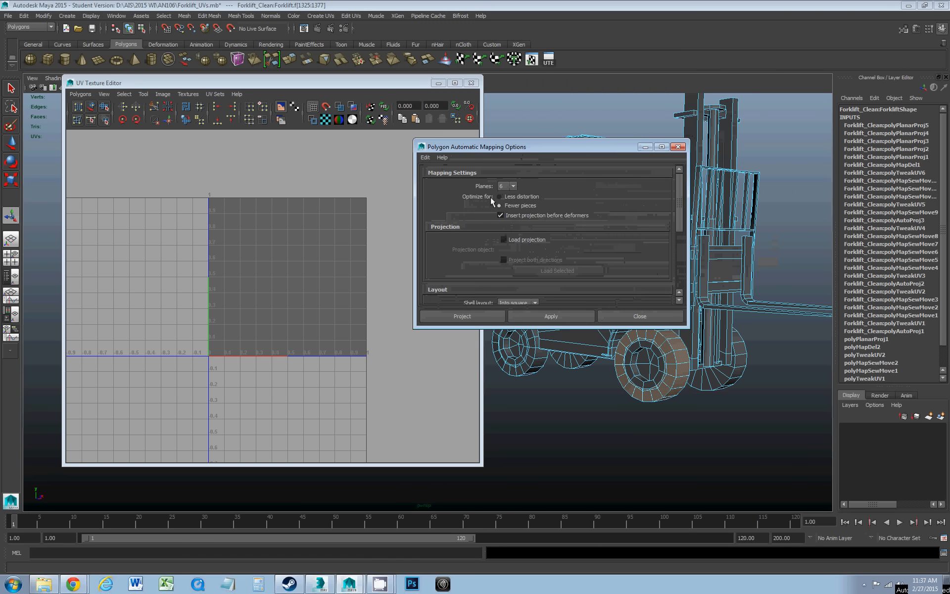
click(478, 319)
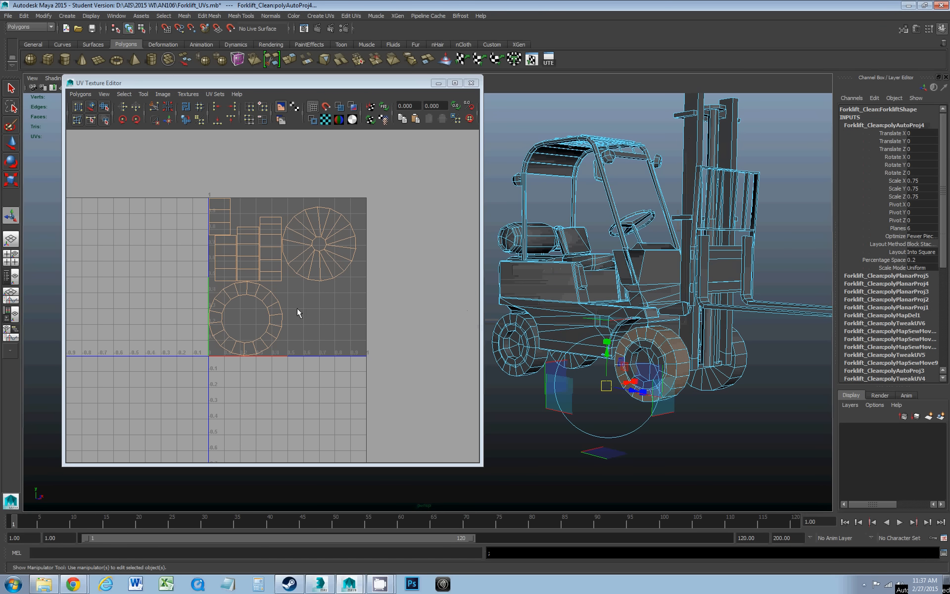
alt+drag(675, 391, 624, 411)
alt+right_drag(624, 411, 693, 356)
alt+middle_drag(693, 356, 599, 375)
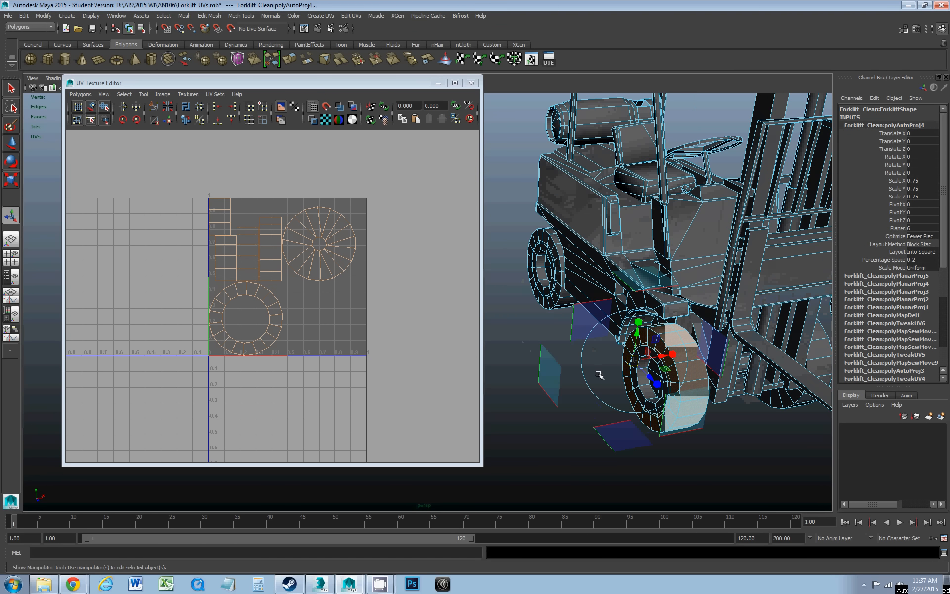
alt+drag(604, 345, 654, 339)
Step: Select the whole ring-shaped UV shell of the wheel's outer side and move it outside the 0 to 1 square
right_drag(281, 328, 302, 328)
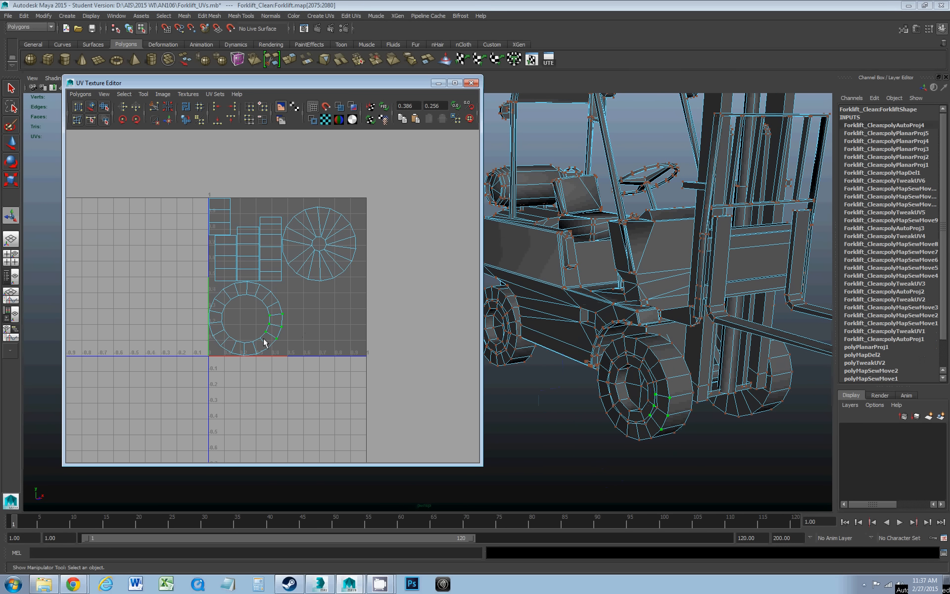
click(124, 94)
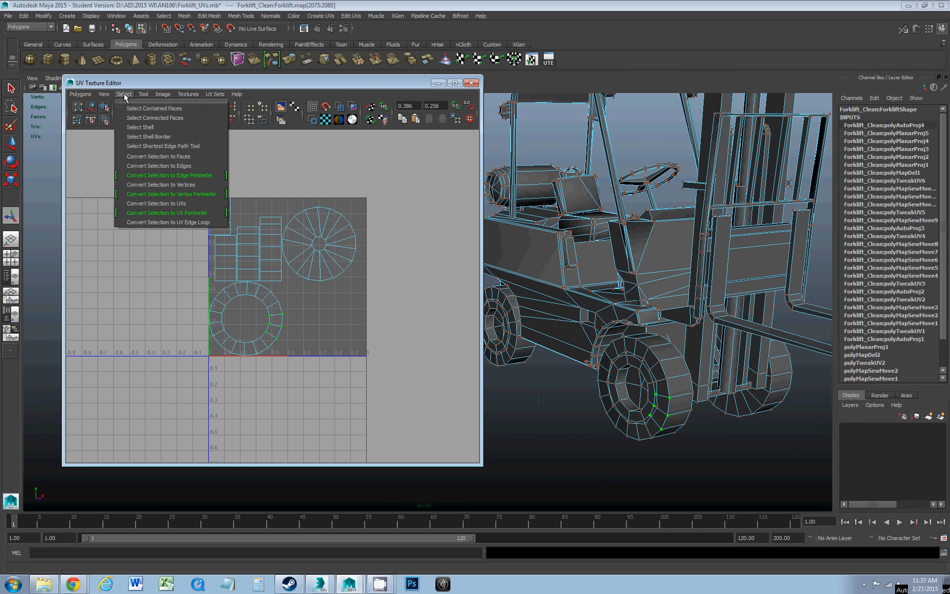
click(141, 125)
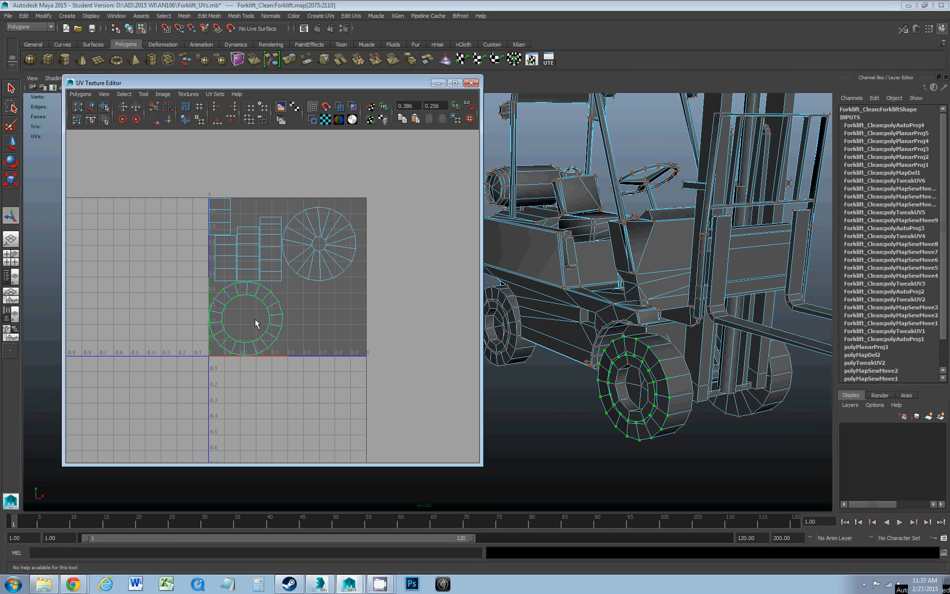
key(w)
drag(251, 330, 149, 323)
Step: Select the whole spoked disc UV shell of the wheel's inner side and move it outside the 0 to 1 square
click(326, 280)
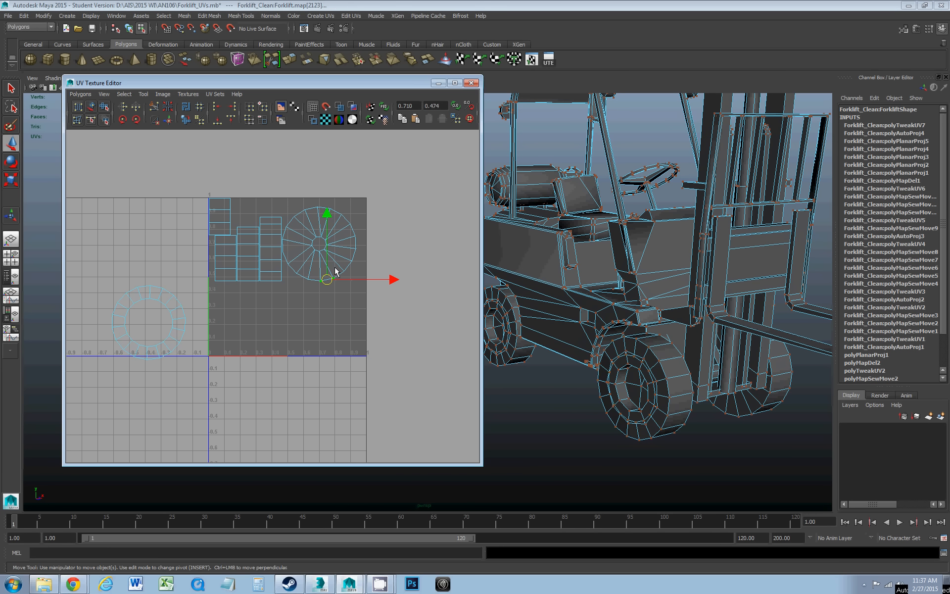
click(124, 94)
click(131, 126)
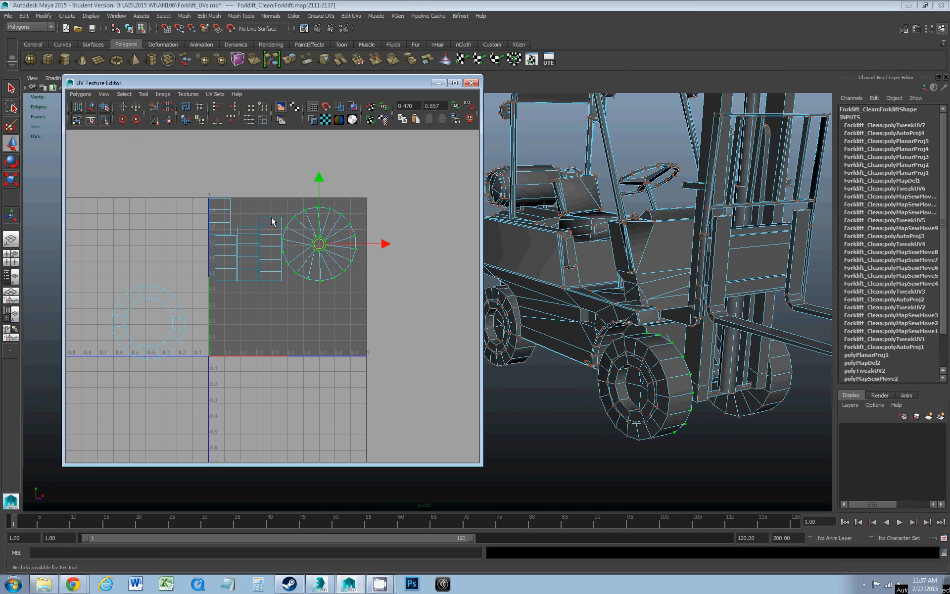
drag(319, 245, 88, 220)
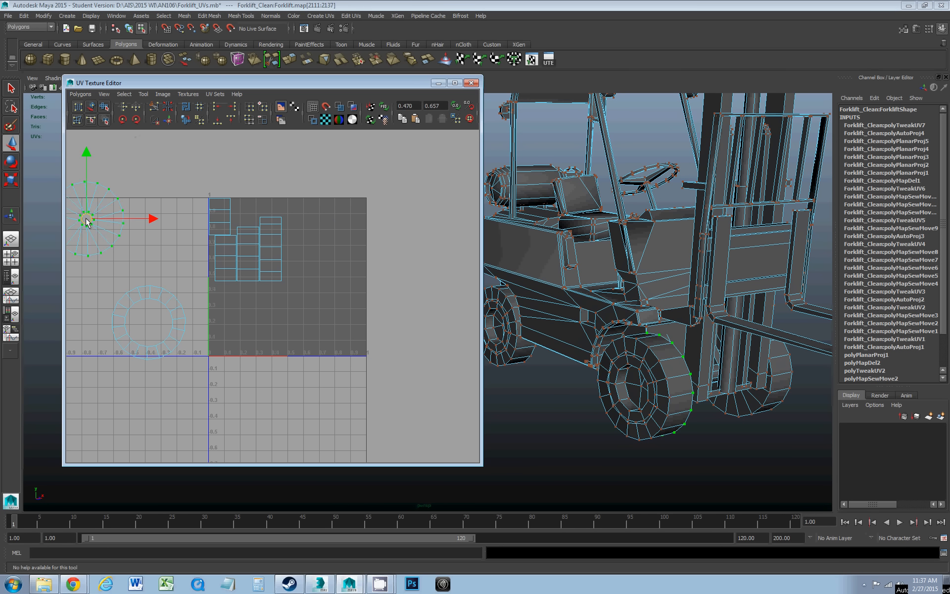
Step: Select the end edge of the tallest tread strip and move and sew its matching strip onto it
click(273, 277)
scroll(298, 283, up, 2)
alt+middle_drag(262, 251, 302, 269)
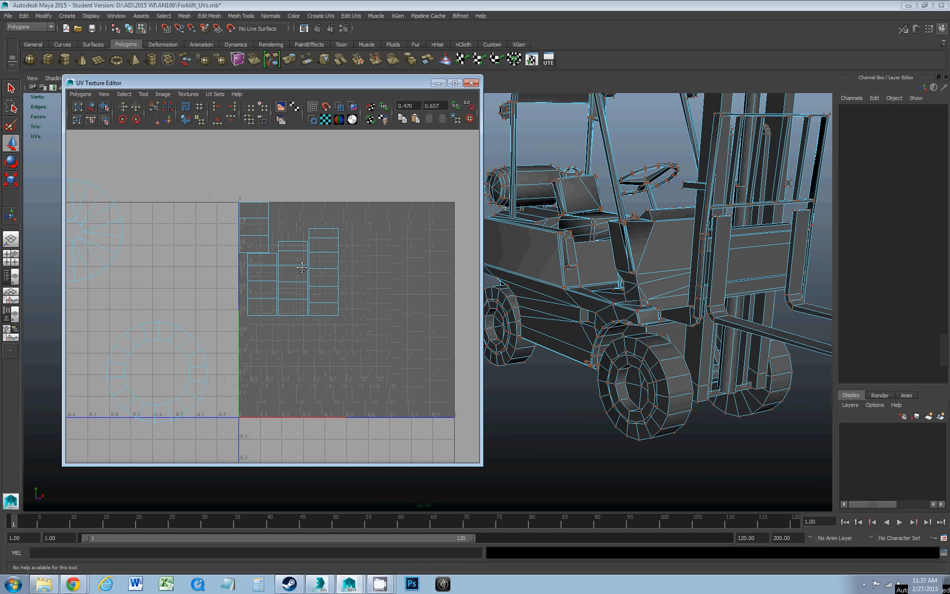
right_drag(318, 270, 324, 296)
drag(319, 328, 332, 313)
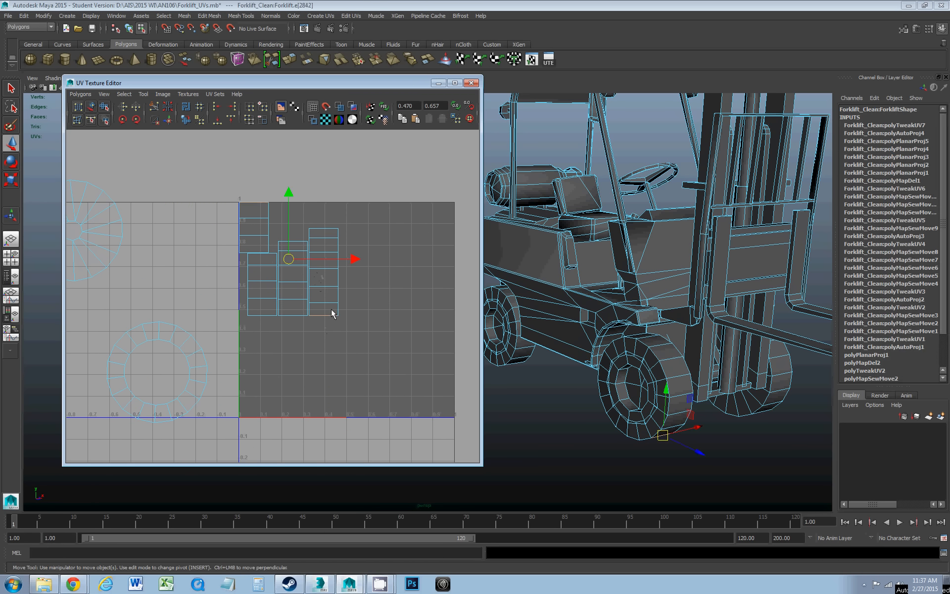
click(168, 121)
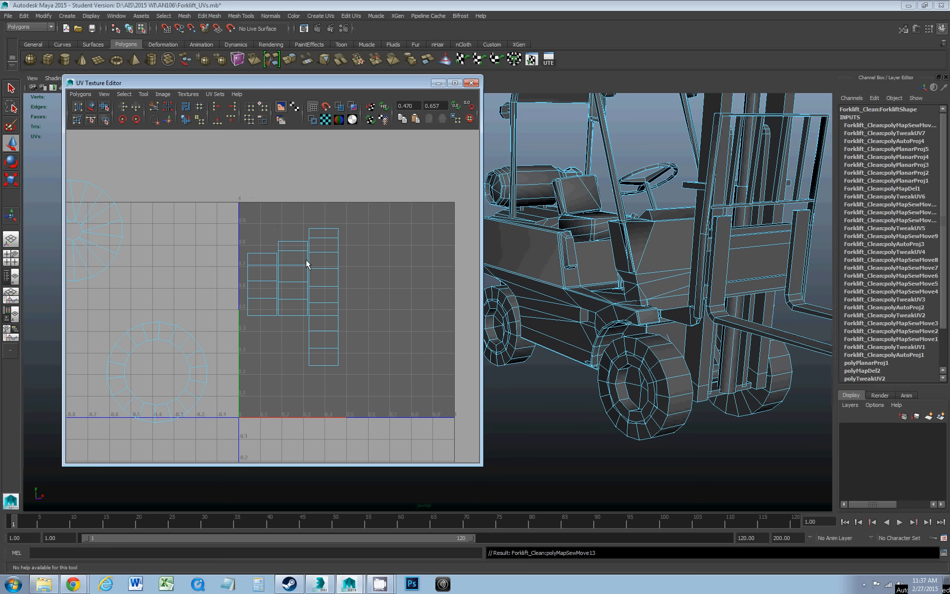
Step: Move and sew the two remaining tread pieces onto the lower end of the joined strip
click(317, 366)
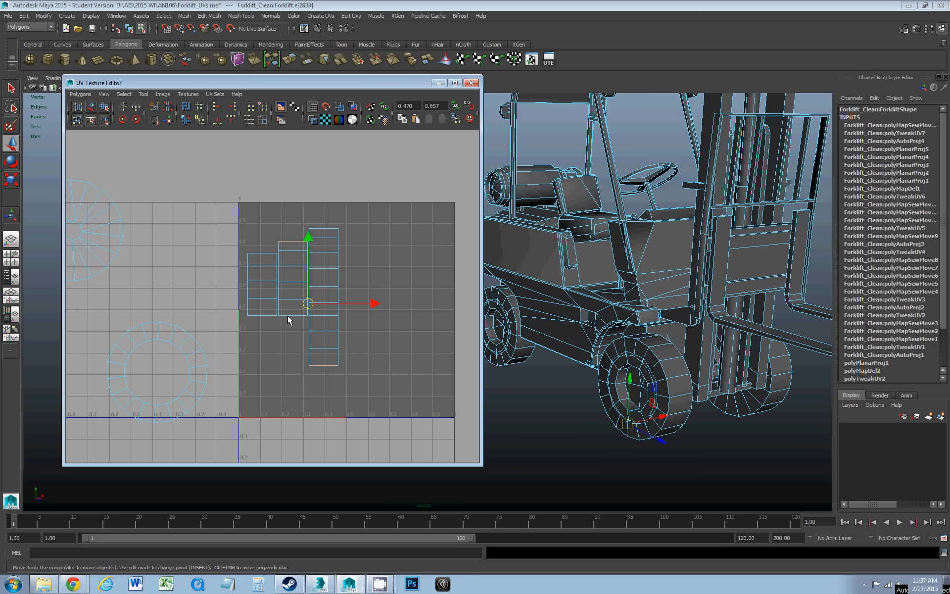
click(168, 121)
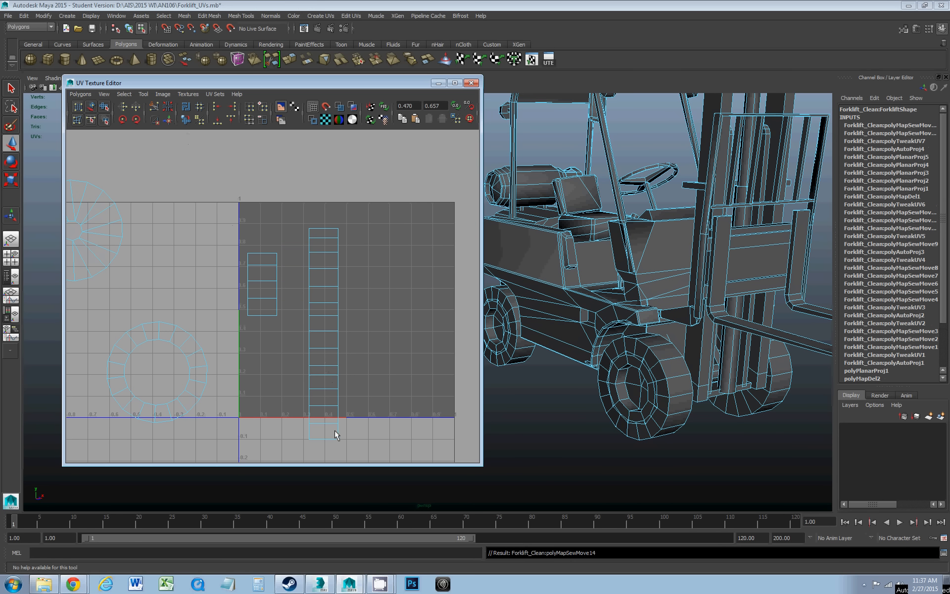
click(324, 439)
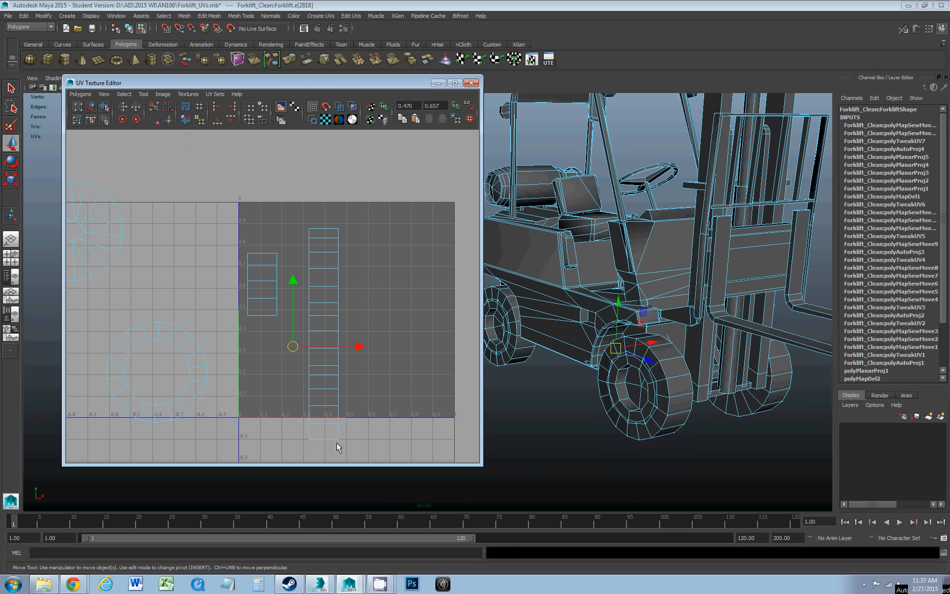
click(169, 120)
Step: Select all UVs of the sewn tread strip and rotate them 90 degrees so the strip lies horizontally
scroll(287, 292, down, 1)
scroll(287, 292, down, 1)
drag(338, 431, 339, 429)
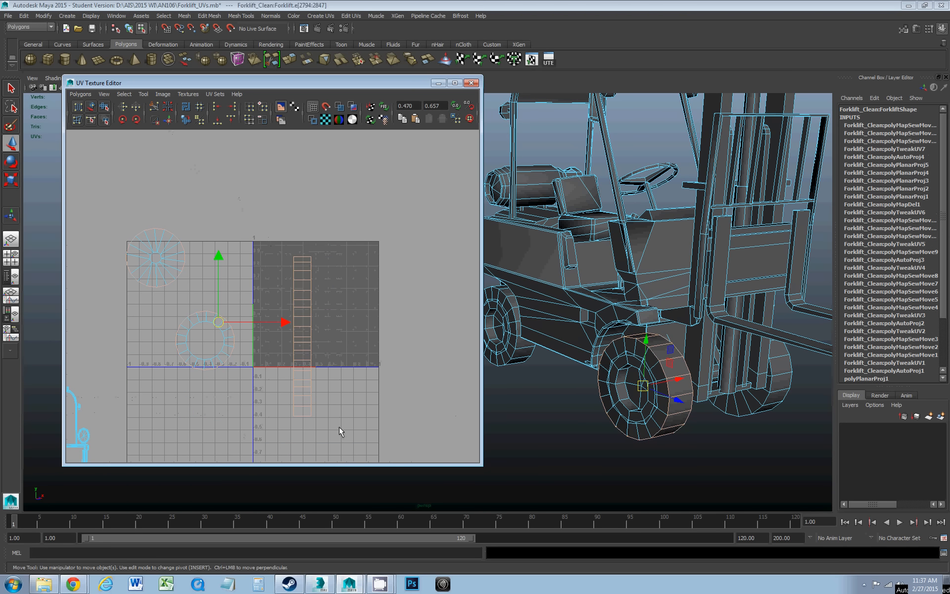
right_drag(311, 394, 331, 396)
drag(271, 230, 341, 437)
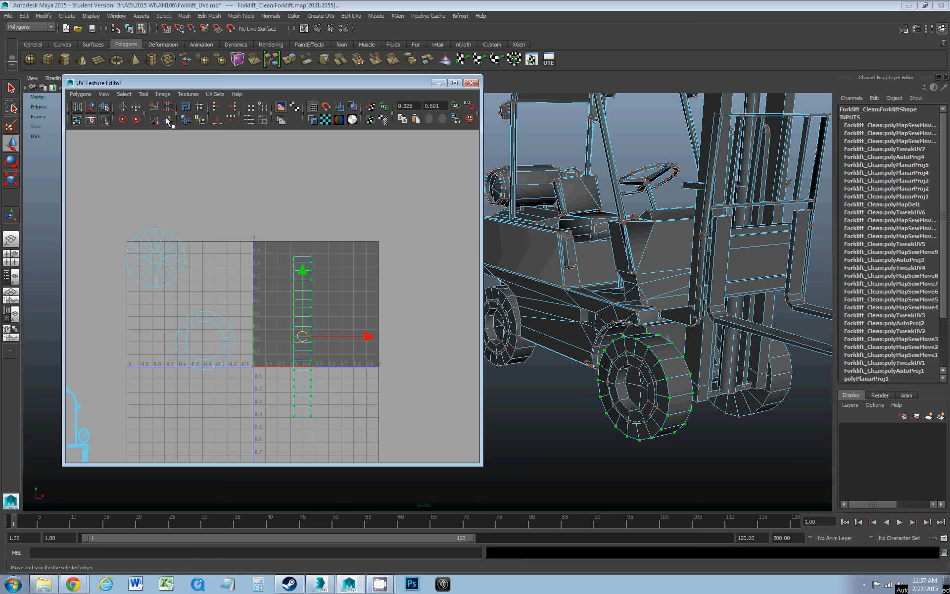
click(122, 119)
click(123, 119)
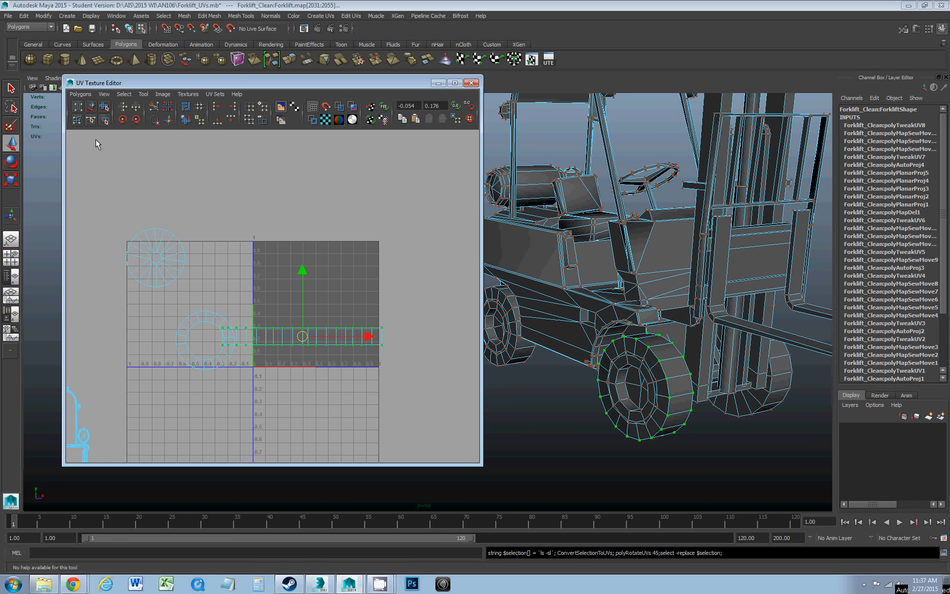
Step: Scale the tread strip uniformly to about half the 0 to 1 square's width and move it into the square's lower-right corner
key(r)
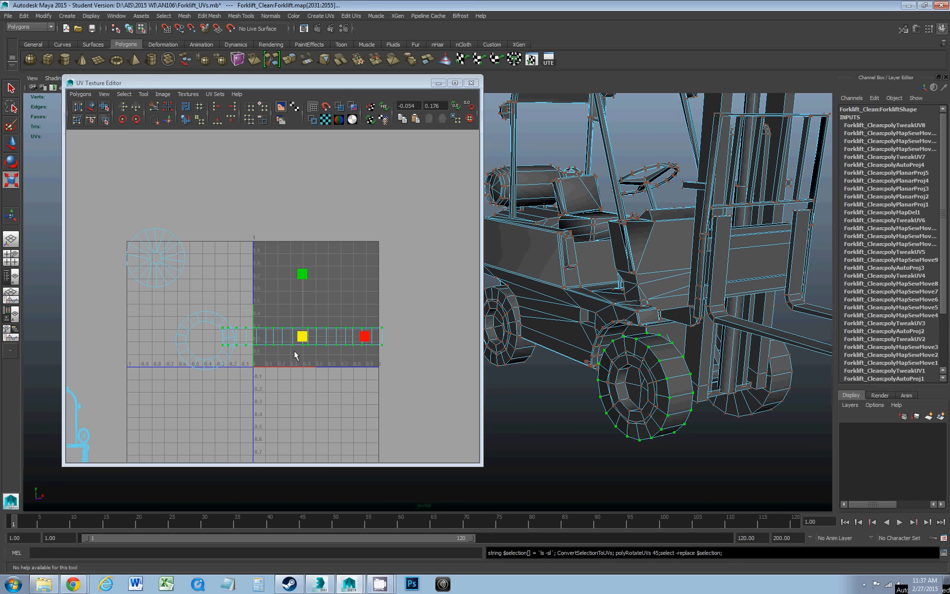
drag(303, 340, 329, 376)
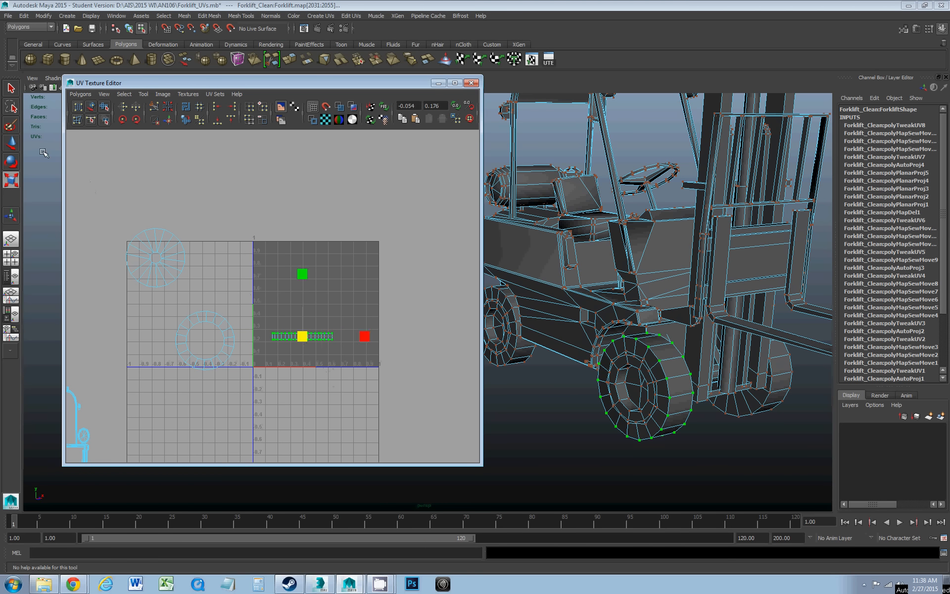
key(w)
drag(303, 336, 346, 364)
scroll(388, 364, up, 3)
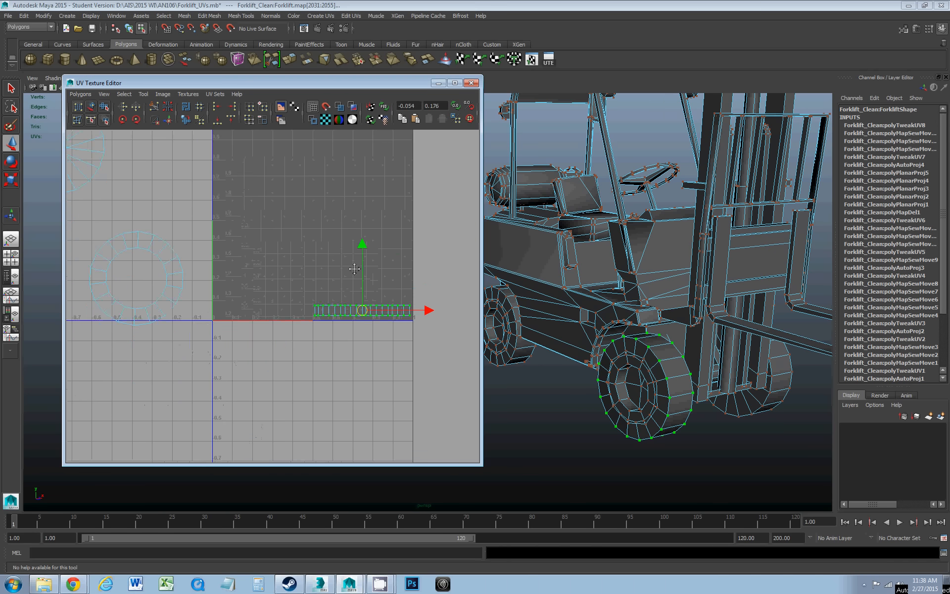
scroll(365, 281, up, 2)
drag(350, 359, 352, 363)
scroll(351, 362, down, 1)
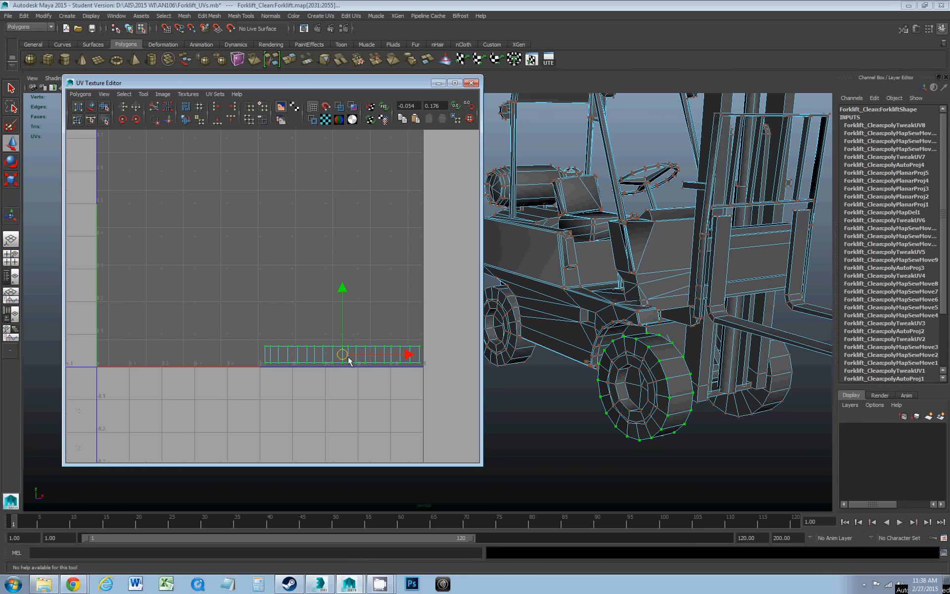
scroll(321, 313, down, 3)
scroll(320, 313, up, 1)
alt+middle_drag(291, 266, 304, 317)
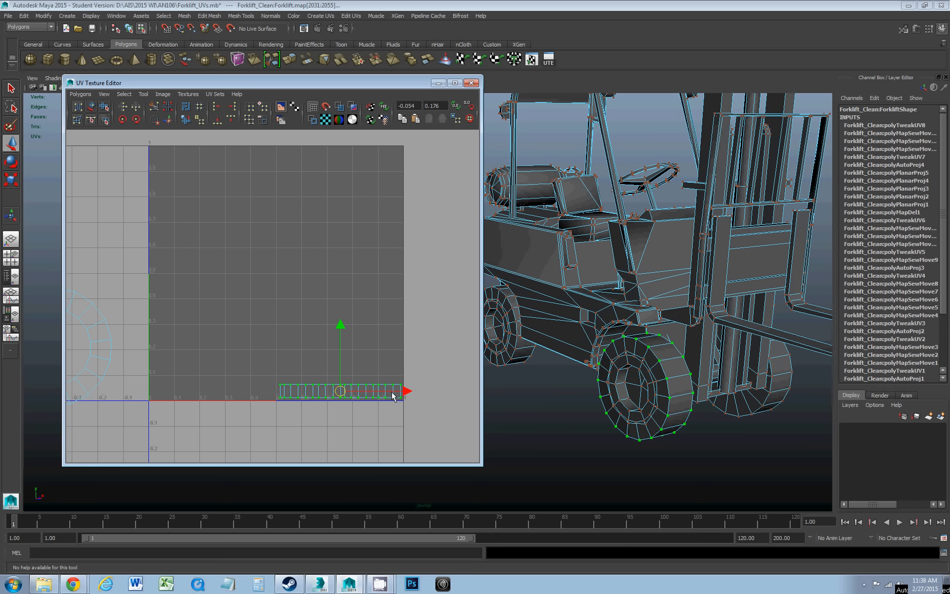
scroll(341, 403, up, 2)
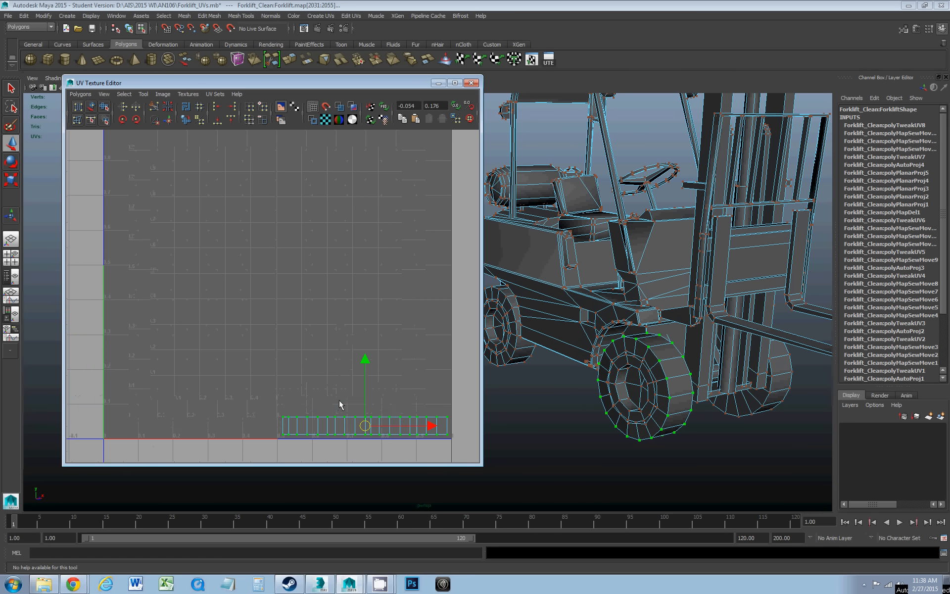
alt+middle_drag(342, 403, 316, 335)
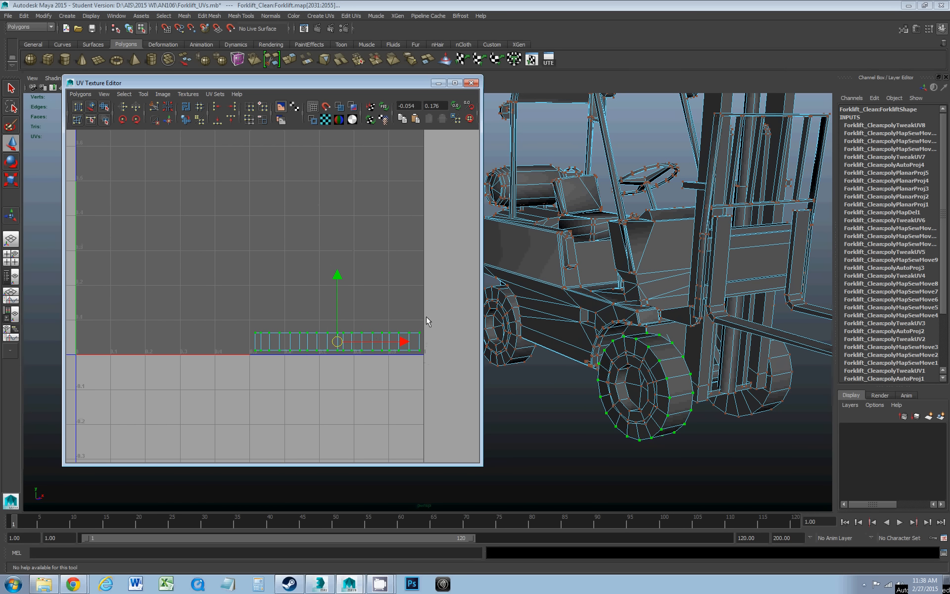
Step: Nudge the tread strip slightly toward the lower-right corner of the 0 to 1 square and deselect it
drag(338, 341, 340, 344)
click(338, 356)
scroll(260, 340, down, 2)
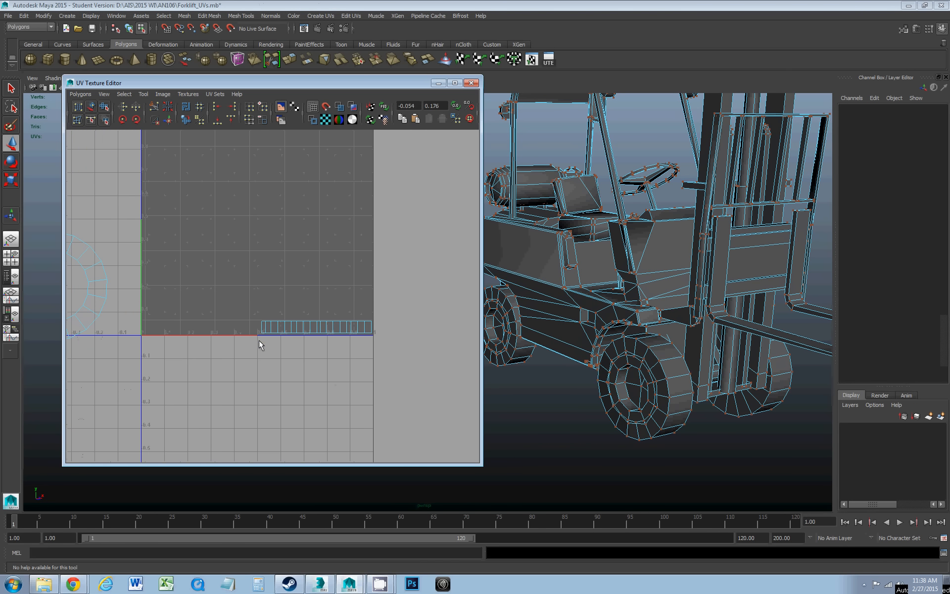
Step: Select the entire UV shell of the tire sidewall ring outside the 0 to 1 square
alt+middle_drag(231, 293, 302, 302)
scroll(223, 294, down, 2)
drag(221, 286, 200, 300)
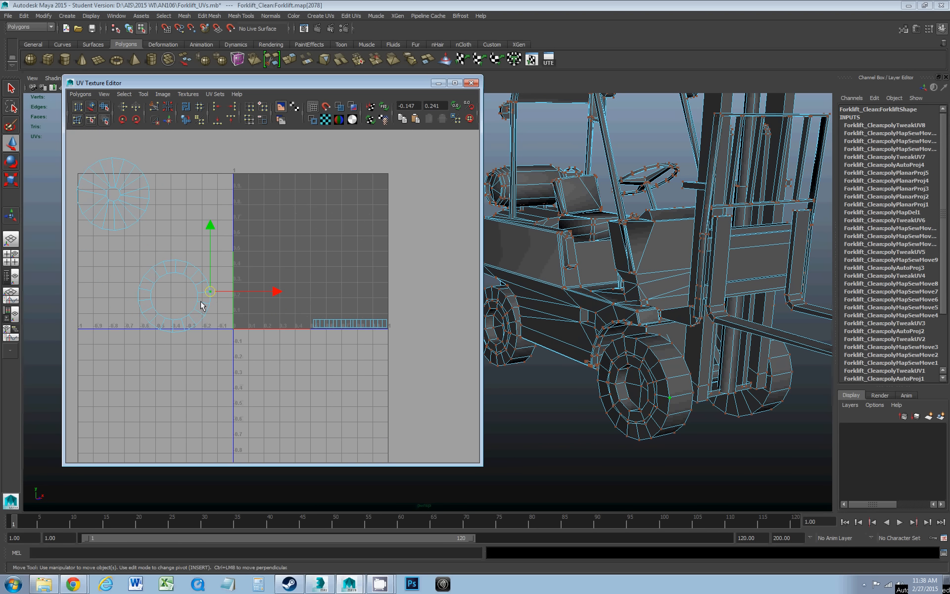
right_drag(199, 300, 223, 301)
drag(201, 247, 179, 276)
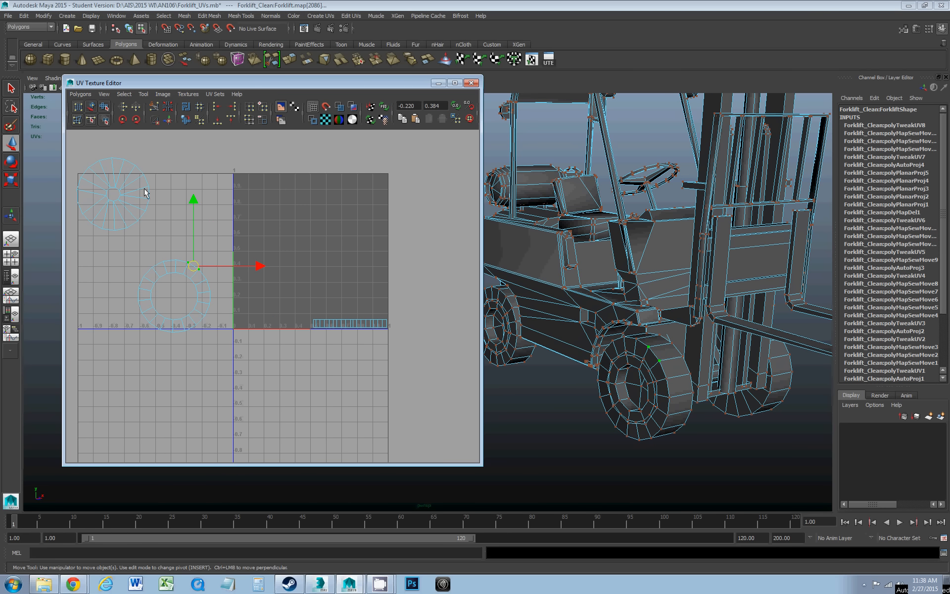
click(124, 94)
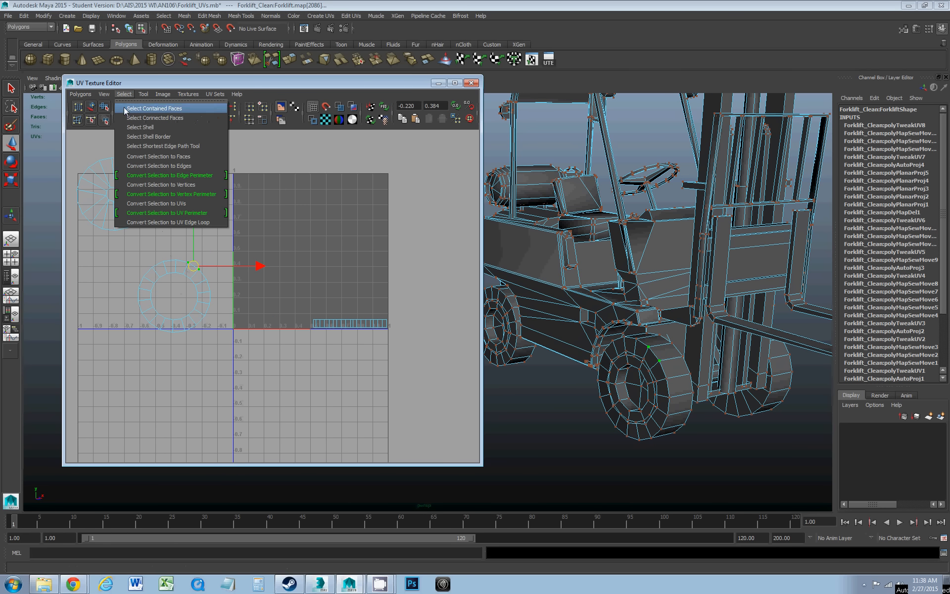
click(148, 131)
Step: Scale the sidewall ring down uniformly and place it inside the square, just above the end of the tread strip
drag(175, 296, 277, 292)
key(r)
key(w)
drag(318, 264, 374, 305)
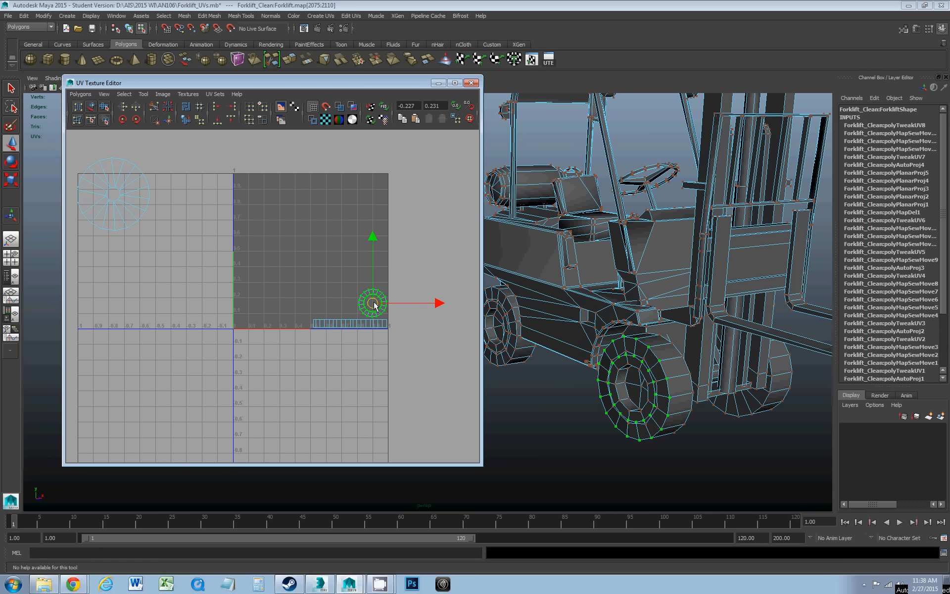
scroll(373, 304, up, 5)
alt+middle_drag(391, 283, 282, 268)
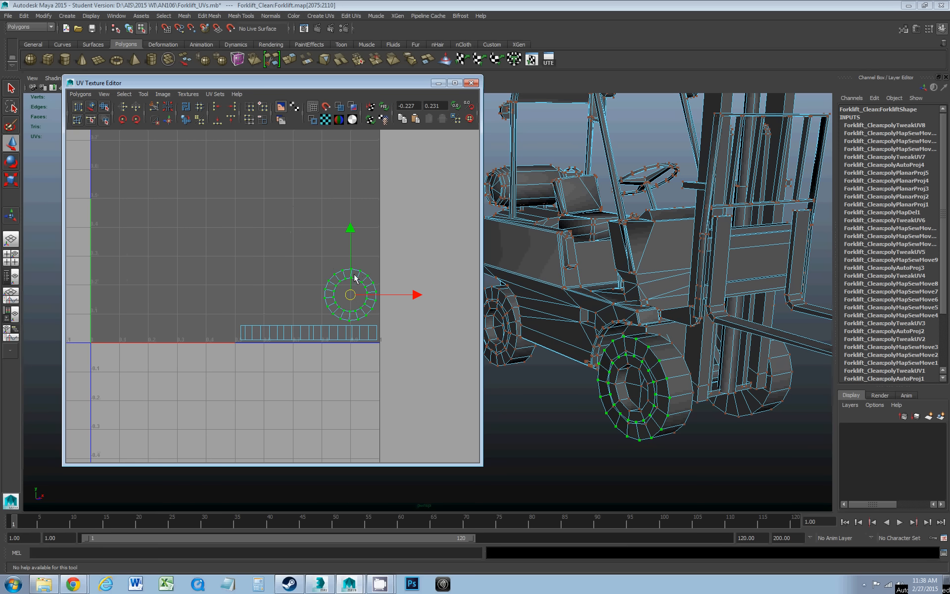
scroll(278, 270, down, 3)
alt+middle_drag(215, 251, 277, 265)
scroll(259, 263, down, 2)
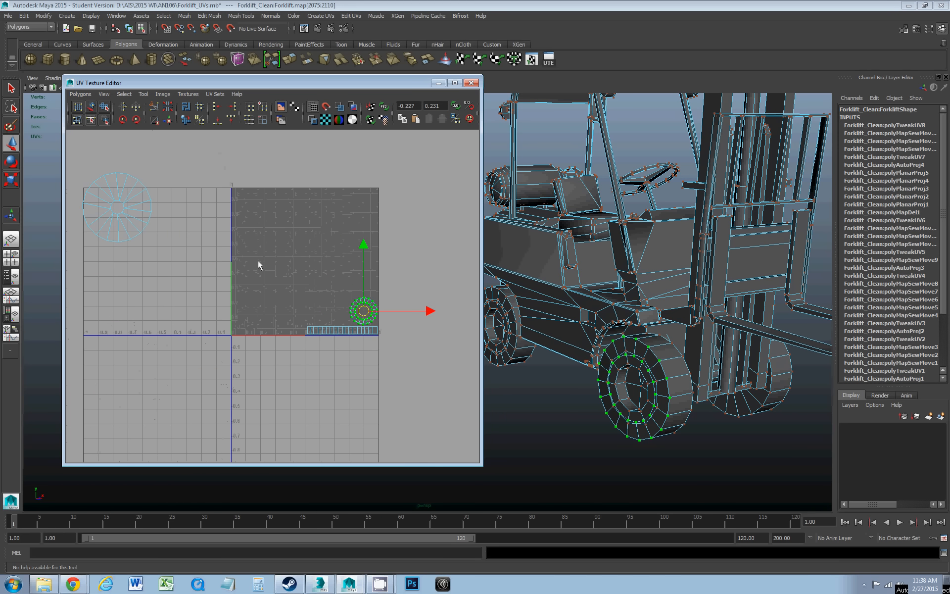
Step: Select the entire UV shell of the spoked disc outside the 0 to 1 square
drag(140, 193, 133, 203)
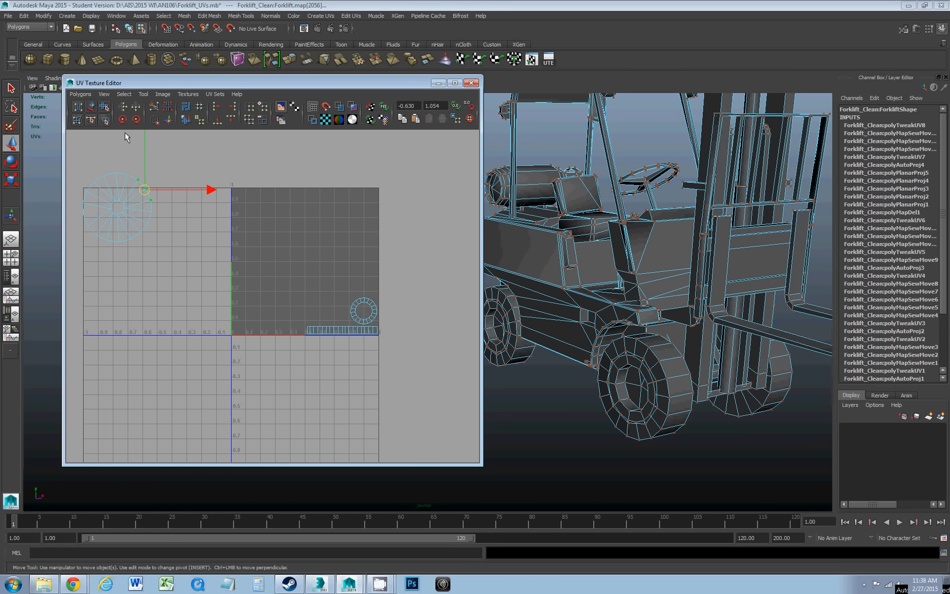
click(124, 94)
click(139, 118)
Step: Examine from several angles which part of the front wheel the selected spoked disc shell covers
alt+drag(556, 348, 564, 302)
alt+middle_drag(564, 303, 560, 303)
scroll(560, 302, down, 5)
alt+drag(693, 322, 747, 343)
scroll(643, 331, up, 1)
alt+drag(644, 330, 603, 329)
alt+middle_drag(603, 329, 708, 346)
scroll(660, 326, up, 2)
alt+drag(708, 346, 693, 345)
scroll(605, 331, up, 3)
alt+middle_drag(694, 345, 638, 331)
alt+drag(638, 331, 624, 334)
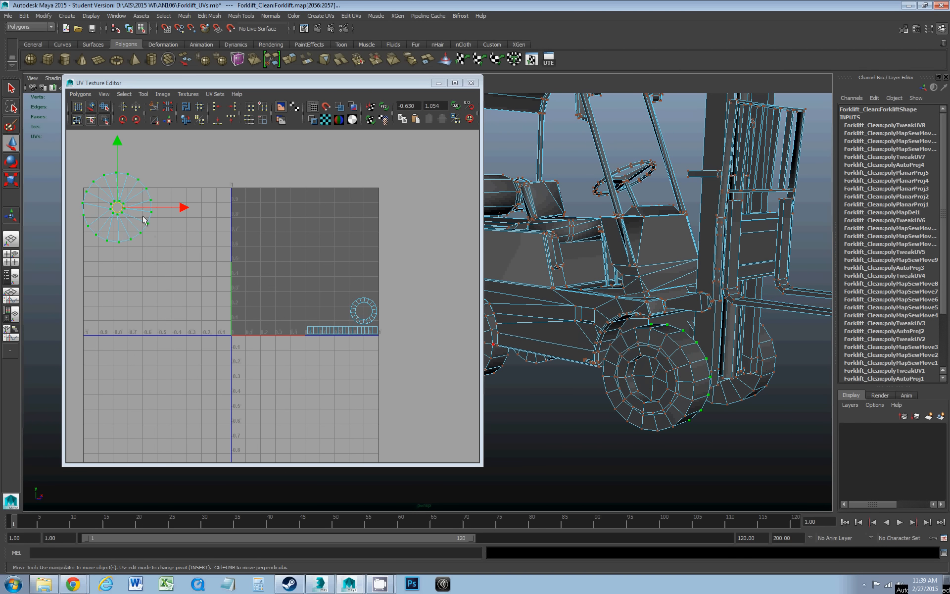
Step: Scale the spoked disc down uniformly and move it into the square, next to the sidewall ring
key(r)
drag(117, 208, 79, 252)
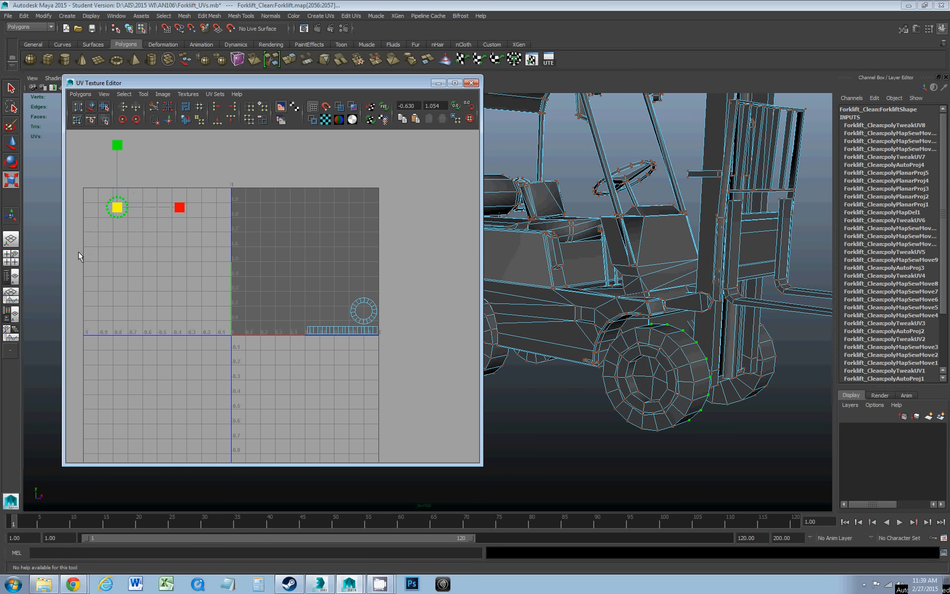
key(w)
drag(118, 207, 356, 306)
scroll(358, 305, up, 4)
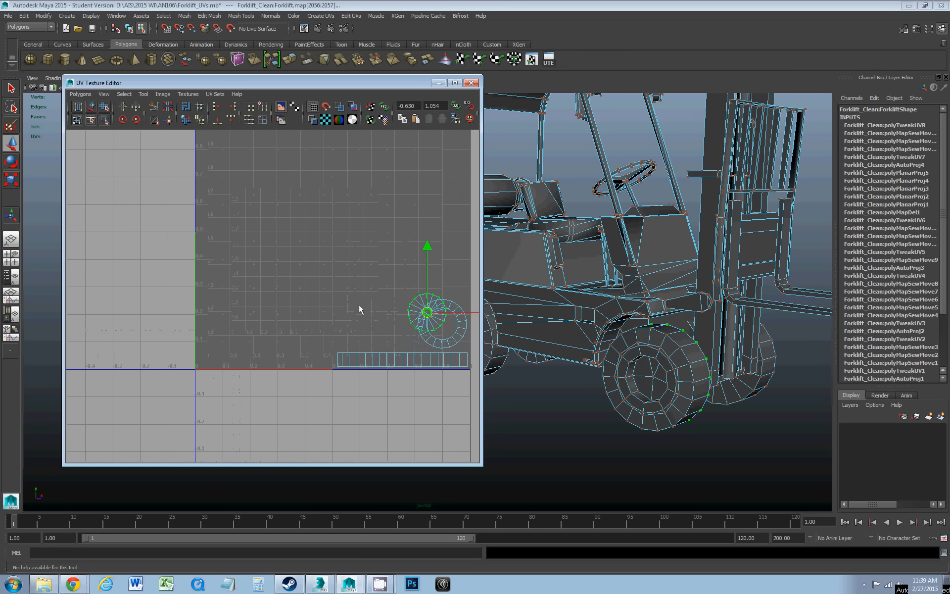
Step: Size the spoked disc to fit inside the sidewall ring's opening, then place it beside the ring above the tread strip
alt+middle_drag(429, 311, 281, 271)
scroll(280, 271, up, 2)
drag(281, 258, 307, 276)
key(r)
key(w)
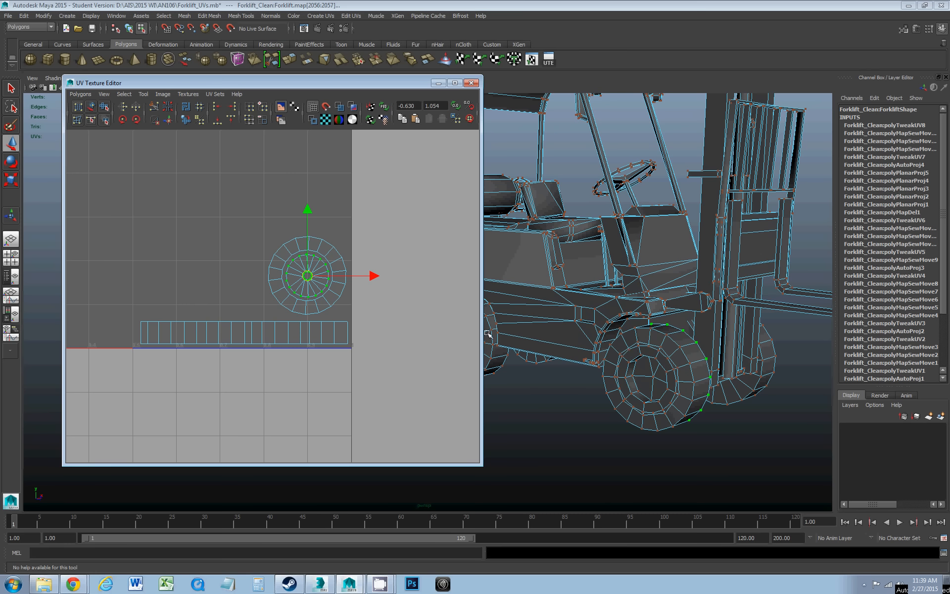
drag(307, 277, 243, 296)
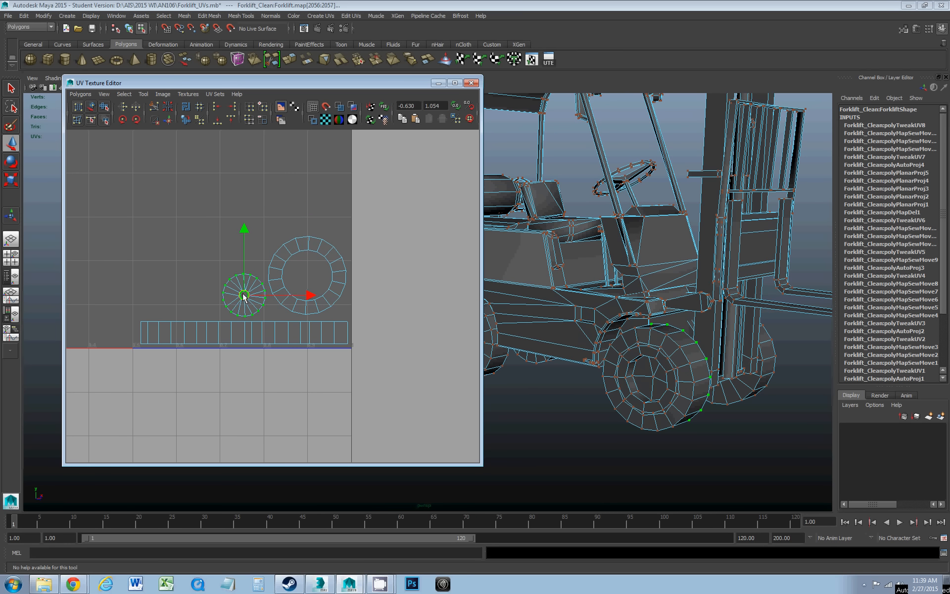
Step: Select the hub faces at the center of the front wheel in the model view
right_drag(656, 380, 656, 388)
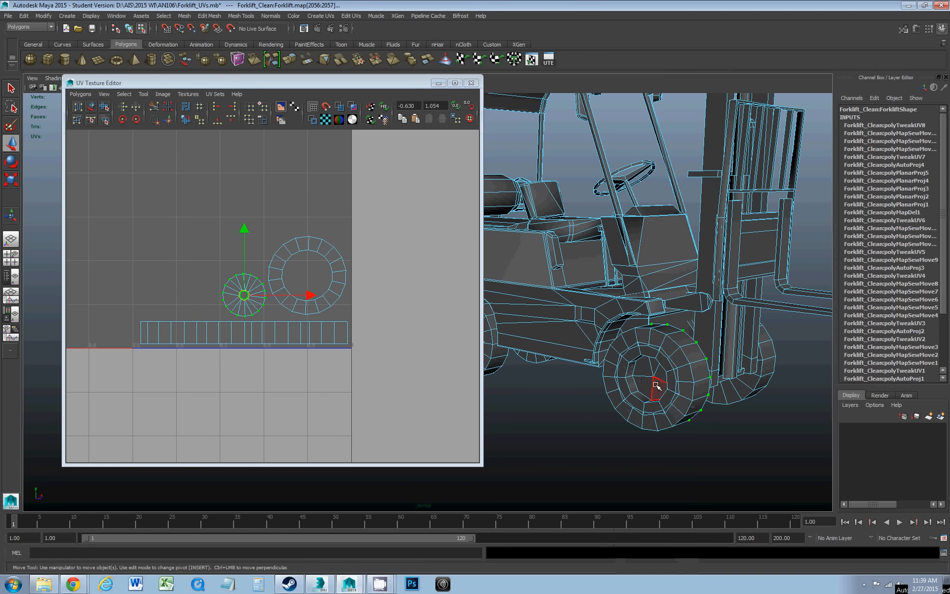
double_click(654, 383)
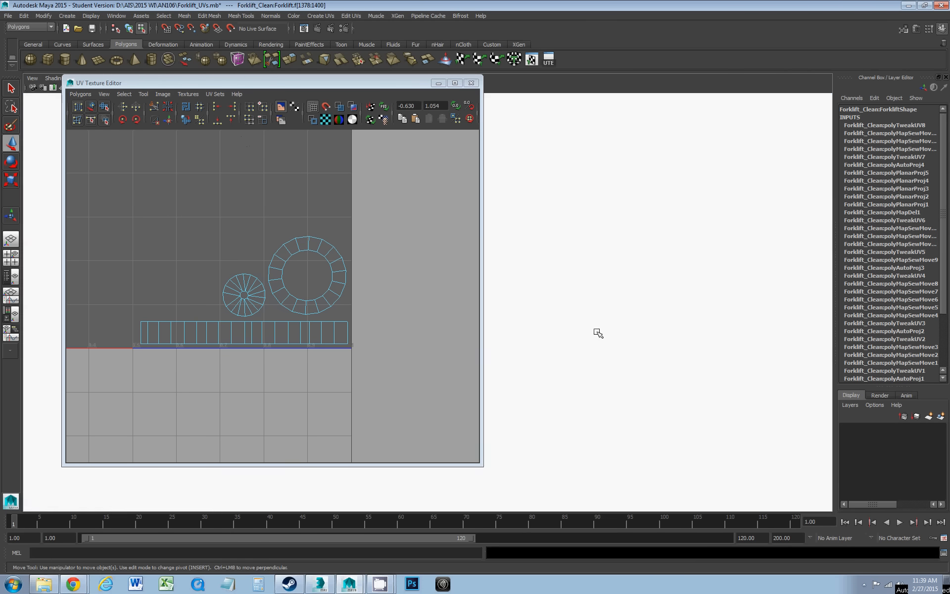
right_drag(622, 361, 624, 380)
click(598, 419)
double_click(638, 389)
alt+drag(683, 389, 602, 356)
scroll(639, 382, down, 3)
scroll(591, 340, up, 3)
drag(215, 87, 190, 117)
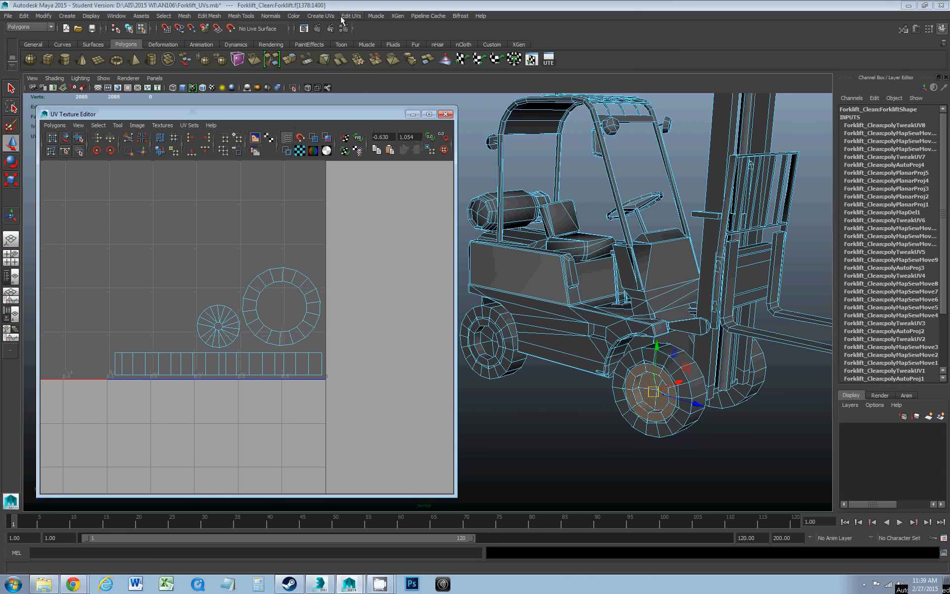
Step: Apply Automatic Mapping to the selected hub faces
click(320, 15)
click(341, 57)
scroll(156, 266, down, 3)
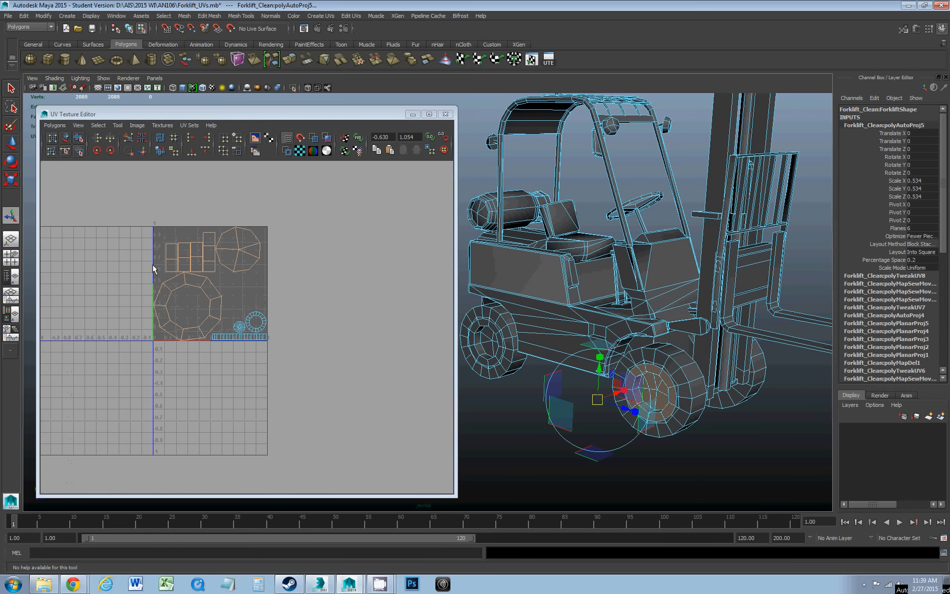
scroll(203, 294, up, 2)
Step: Select the entire large hub ring shell and scale it down uniformly to roughly the sidewall ring's opening
right_drag(207, 291, 232, 295)
click(207, 302)
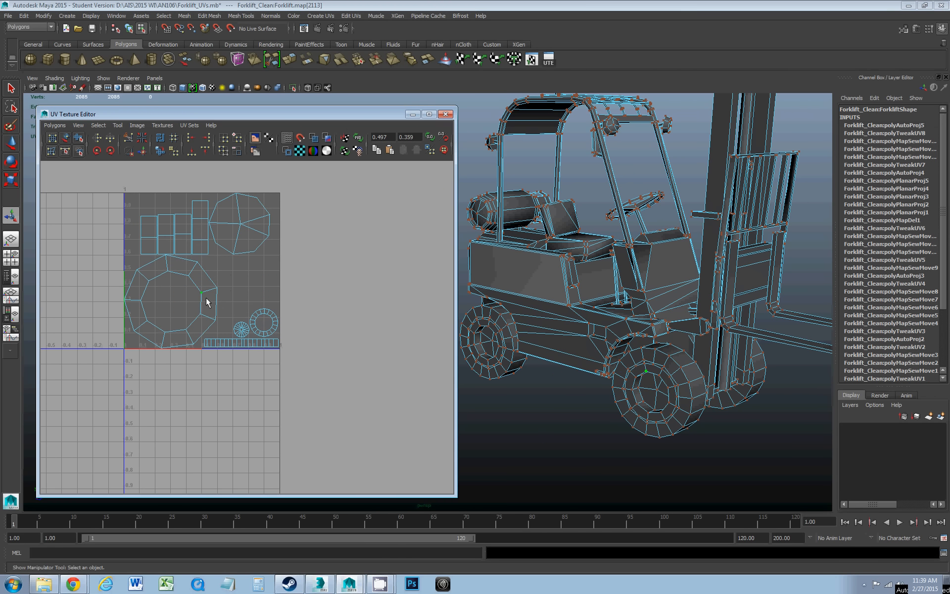
click(98, 125)
click(114, 158)
key(r)
drag(169, 303, 144, 349)
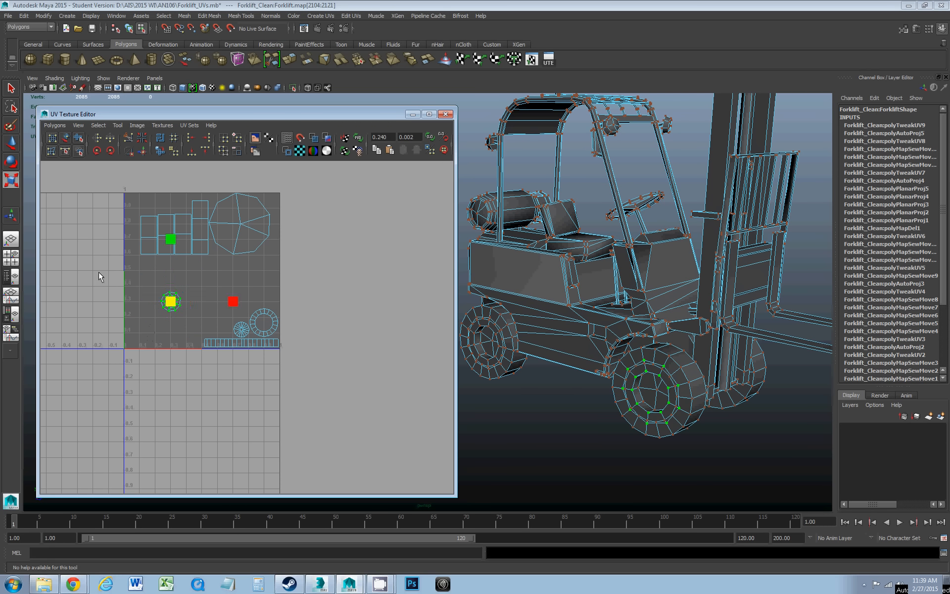
Step: Center the hub ring inside the sidewall ring and scale it to fit within the opening
key(w)
drag(171, 300, 255, 320)
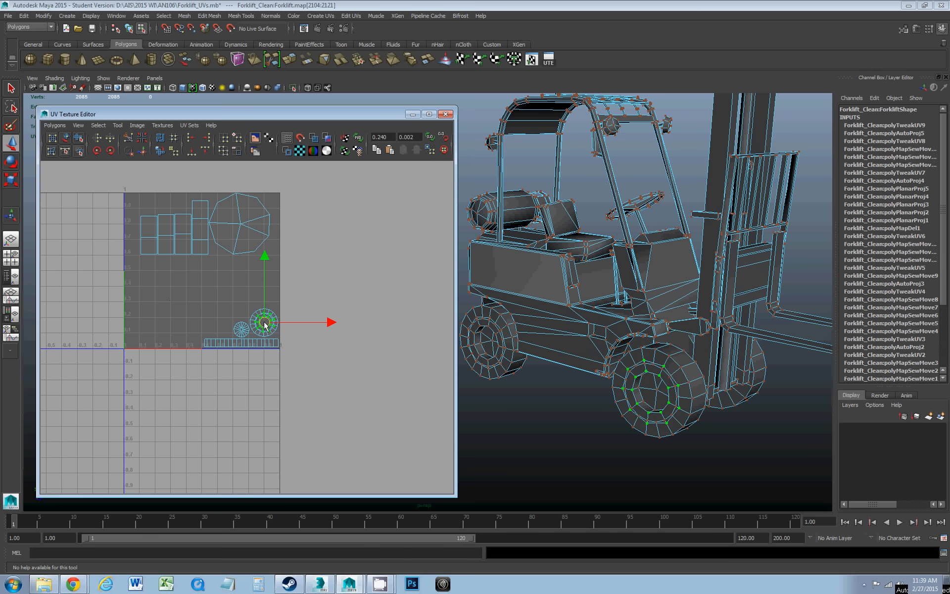
scroll(262, 325, up, 5)
mouse_move(343, 303)
mouse_down()
mouse_move(330, 315)
mouse_move(341, 304)
mouse_up()
key(r)
key(w)
scroll(326, 280, down, 2)
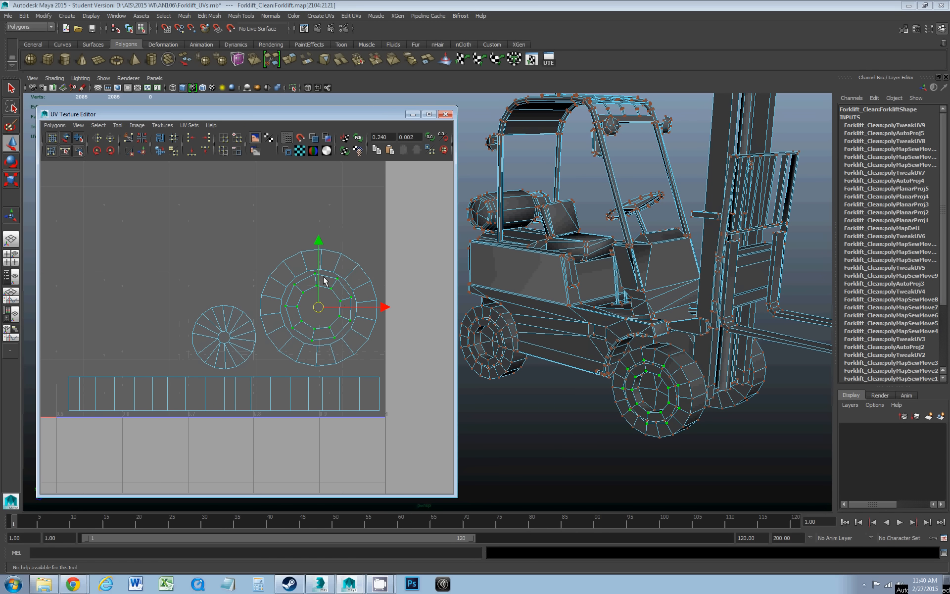
scroll(324, 281, down, 2)
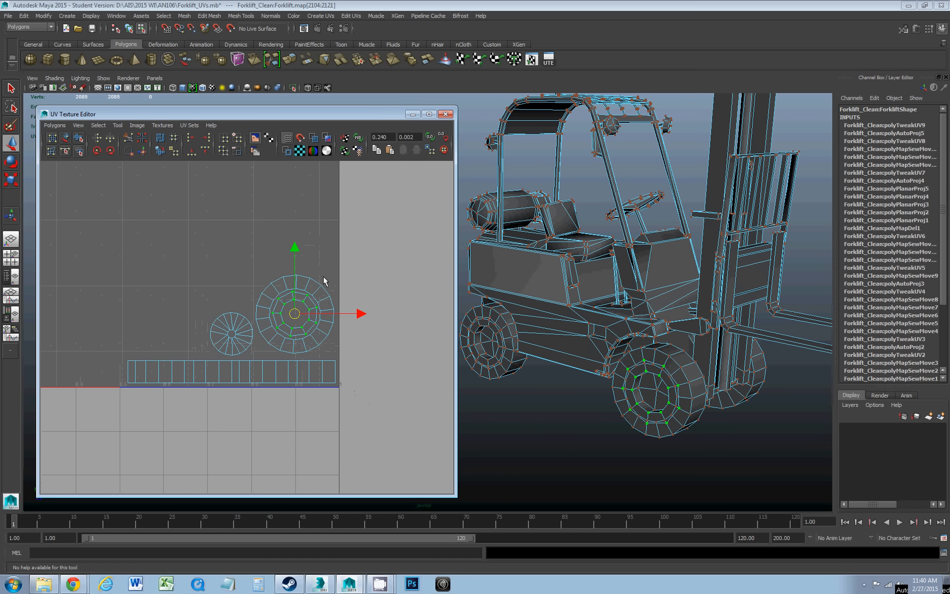
scroll(323, 277, down, 1)
scroll(271, 284, up, 3)
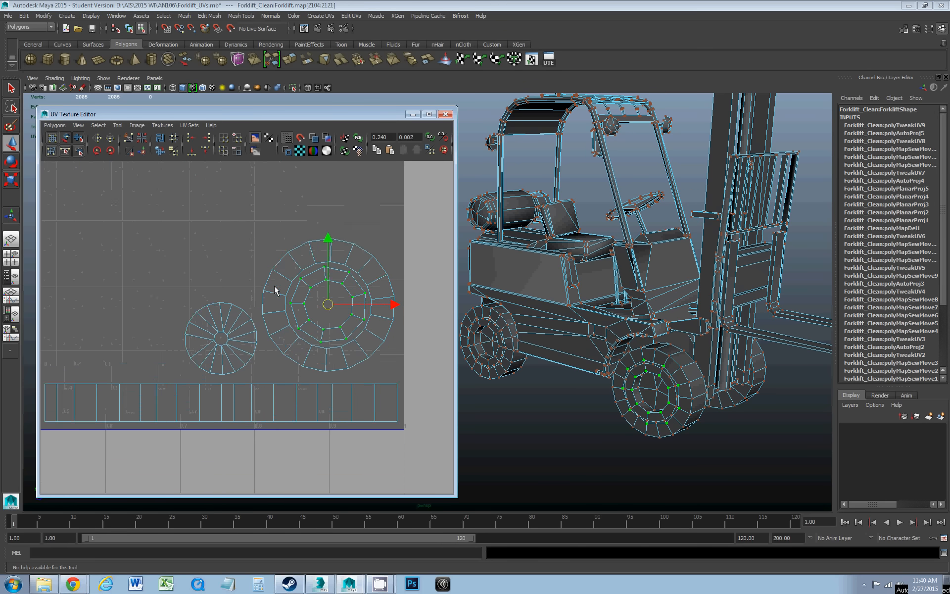
scroll(276, 290, up, 1)
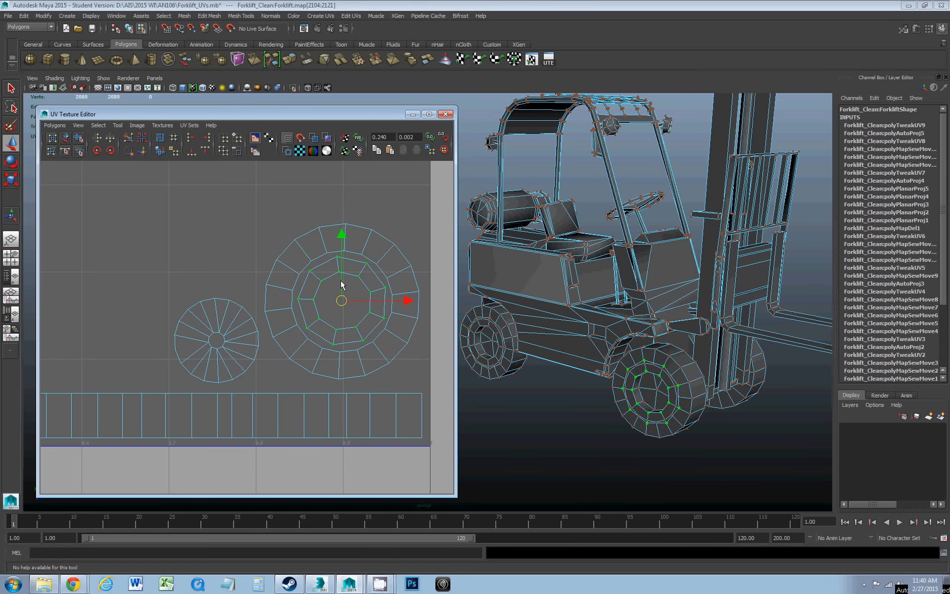
Step: Select the entire UV shell of the large hub cap disc near the top of the 0 to 1 square
scroll(341, 285, down, 1)
scroll(269, 290, down, 1)
alt+middle_drag(269, 290, 307, 292)
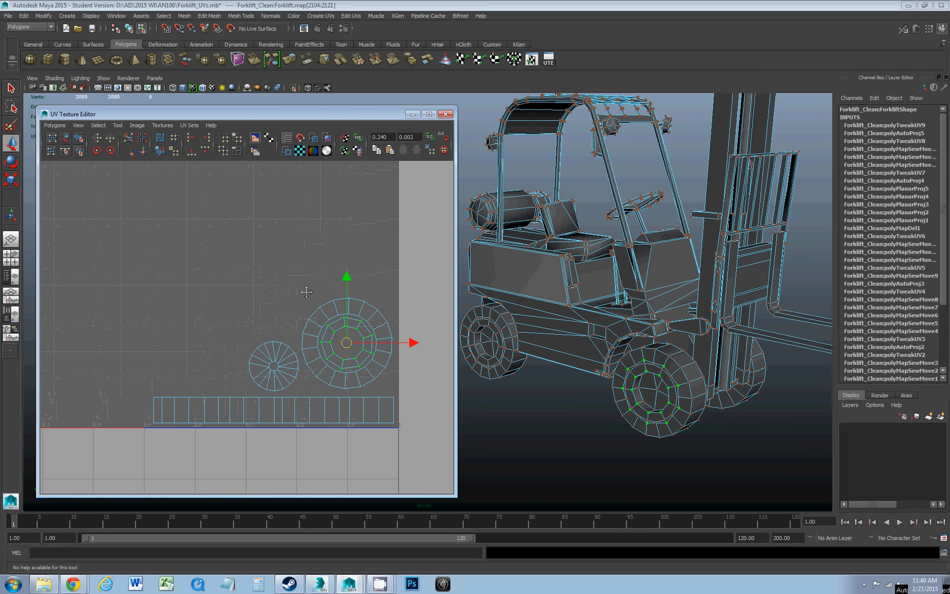
scroll(306, 292, down, 1)
scroll(286, 288, down, 1)
alt+middle_drag(249, 255, 253, 305)
drag(261, 310, 261, 309)
click(98, 126)
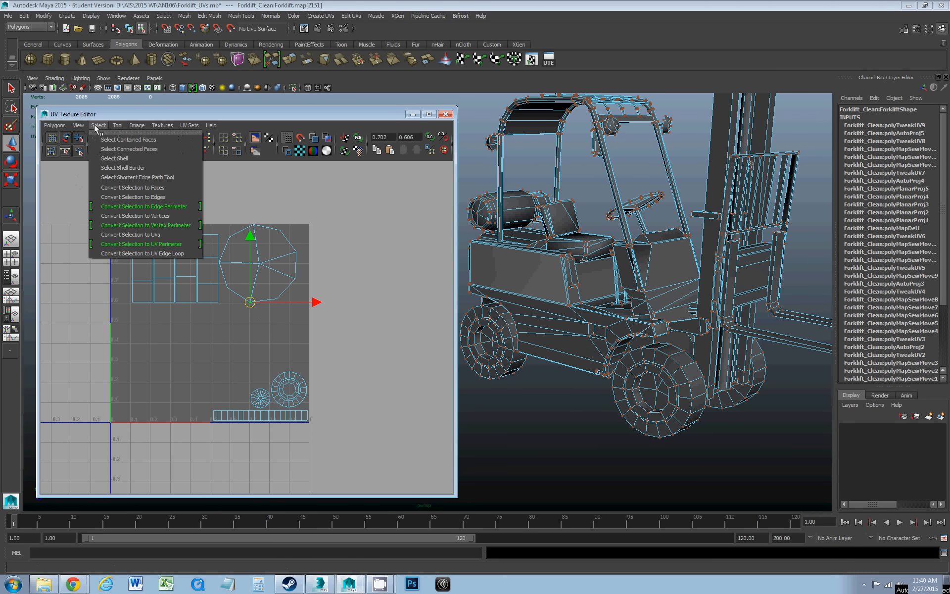
click(118, 154)
scroll(652, 378, up, 4)
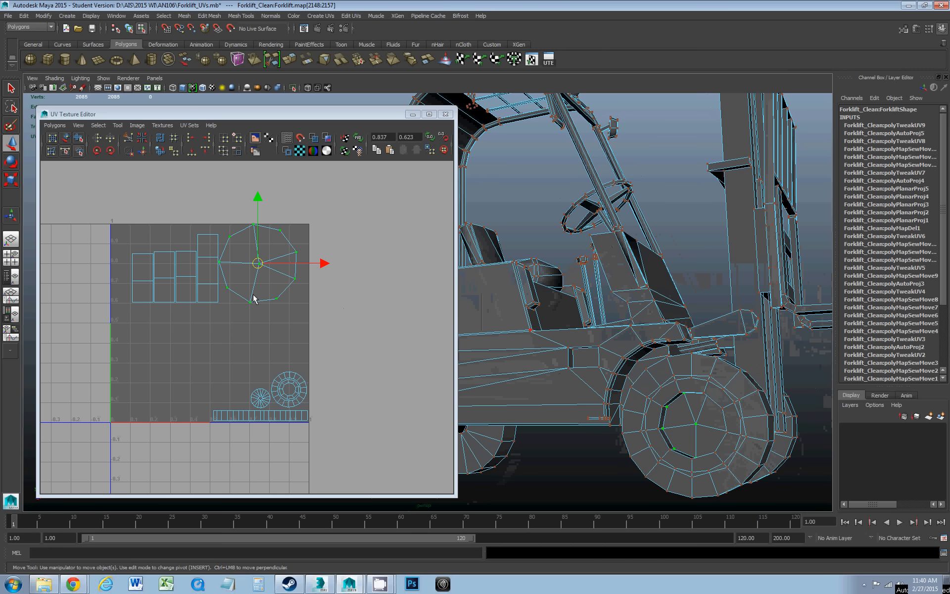
Step: Scale the hub cap disc down uniformly to about half its size and move it close to the wheel rings
key(r)
middle_drag(253, 298, 291, 376)
key(w)
scroll(291, 376, up, 3)
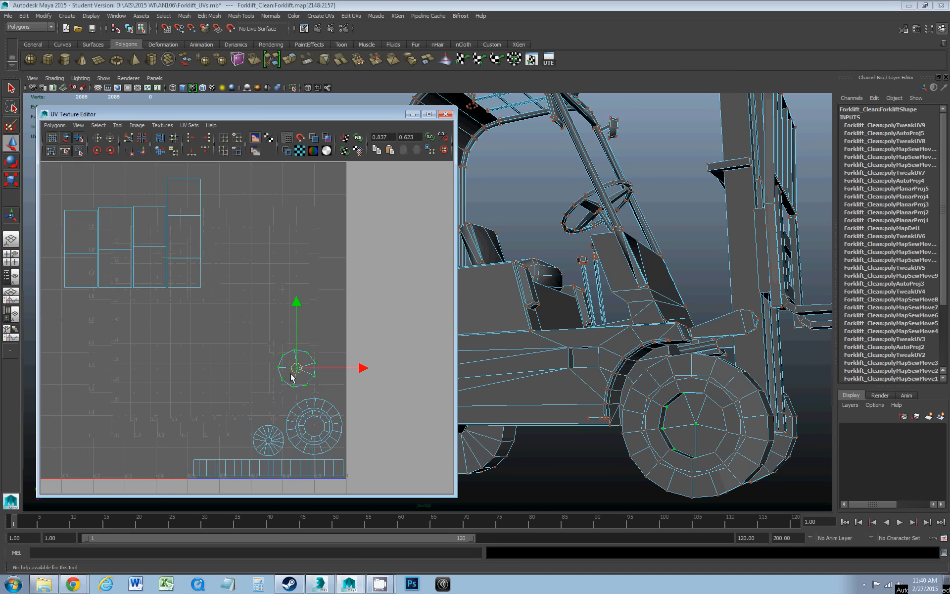
Step: Center the hub cap disc inside the hub ring and scale it to fit the ring's opening
scroll(291, 376, up, 2)
middle_drag(266, 238, 276, 344)
key(r)
key(w)
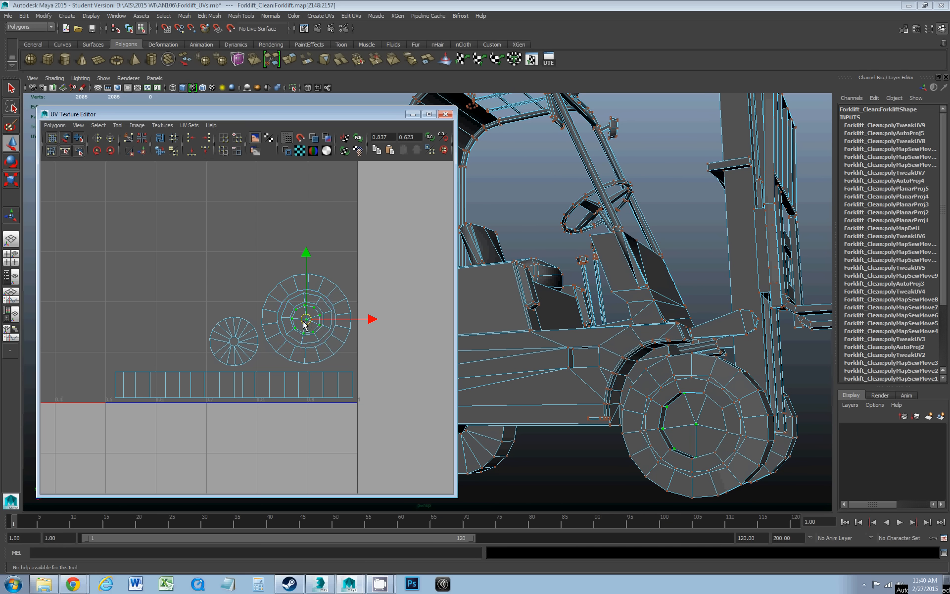
middle_drag(305, 325, 308, 321)
scroll(242, 287, down, 6)
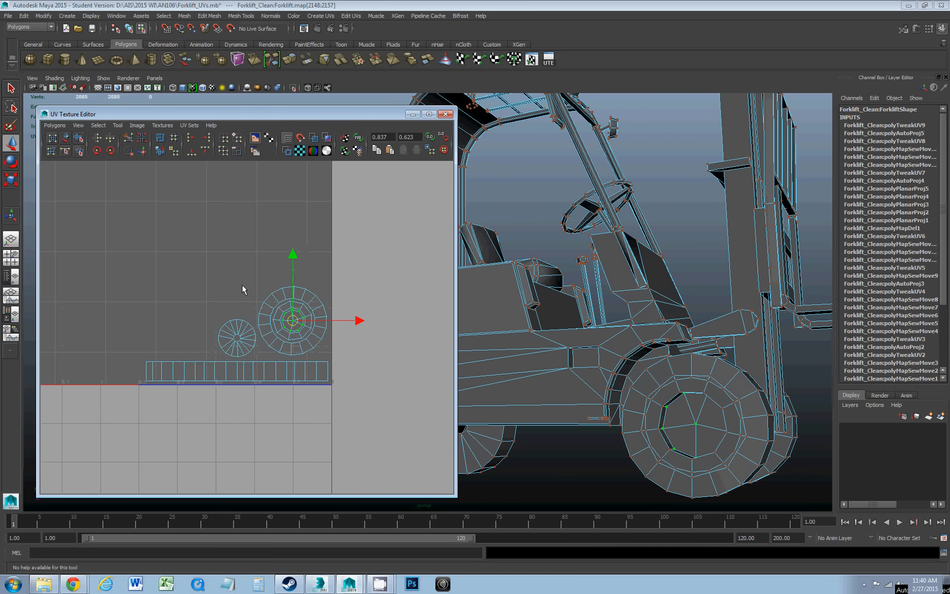
Step: Move and sew the three shorter hub strips one after another onto the lower end of the tallest strip
right_click(228, 297)
right_drag(228, 298, 224, 278)
click(230, 288)
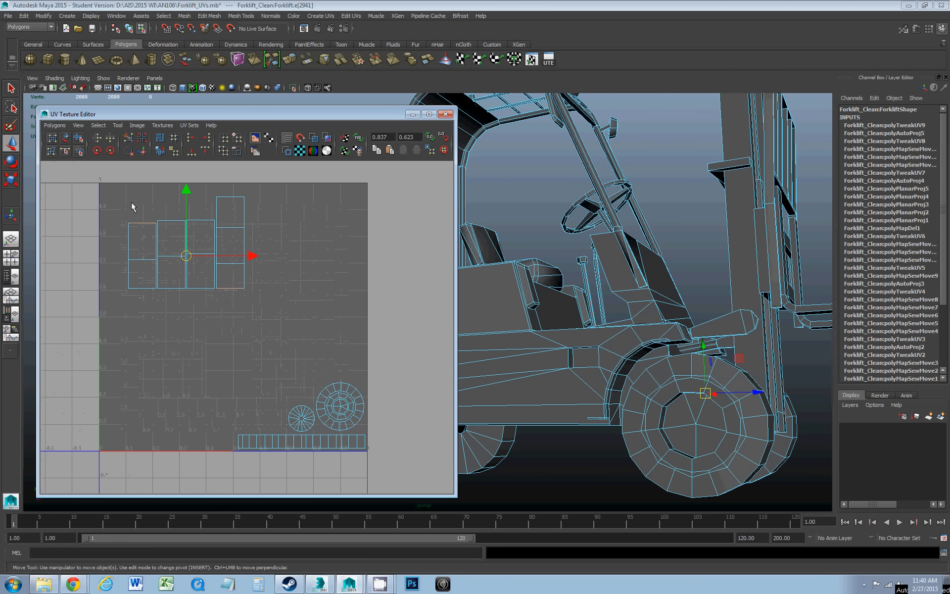
click(143, 151)
click(224, 353)
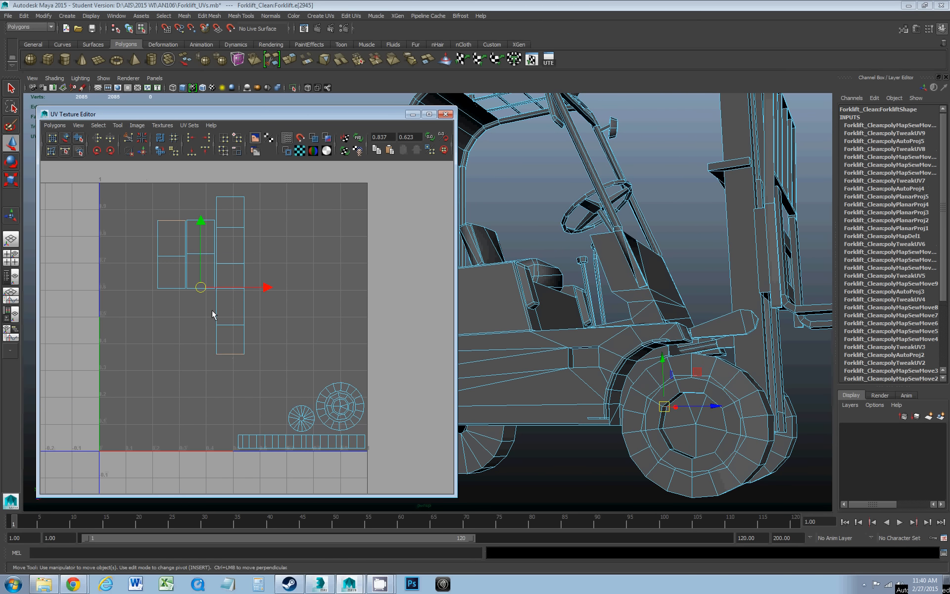
click(143, 151)
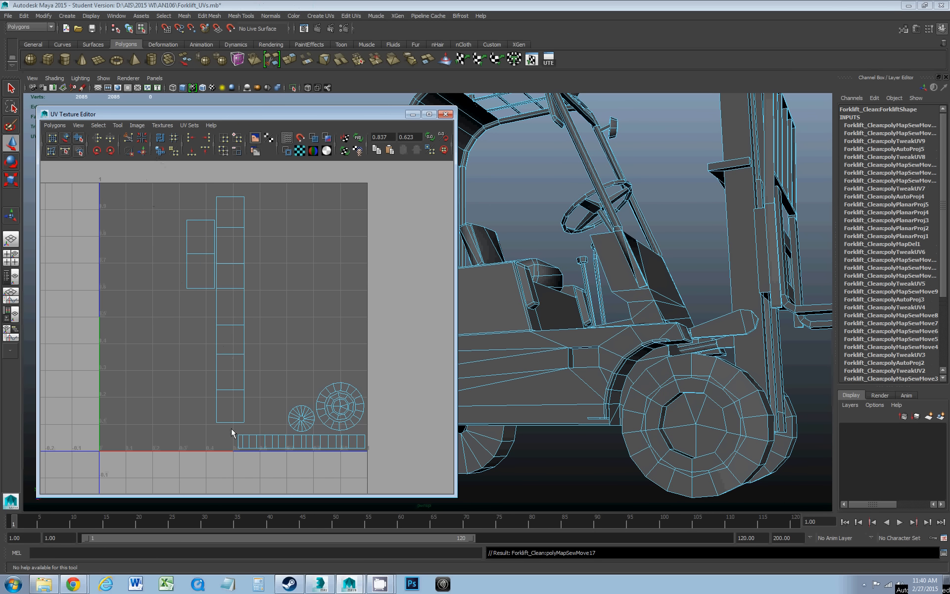
click(216, 323)
click(143, 151)
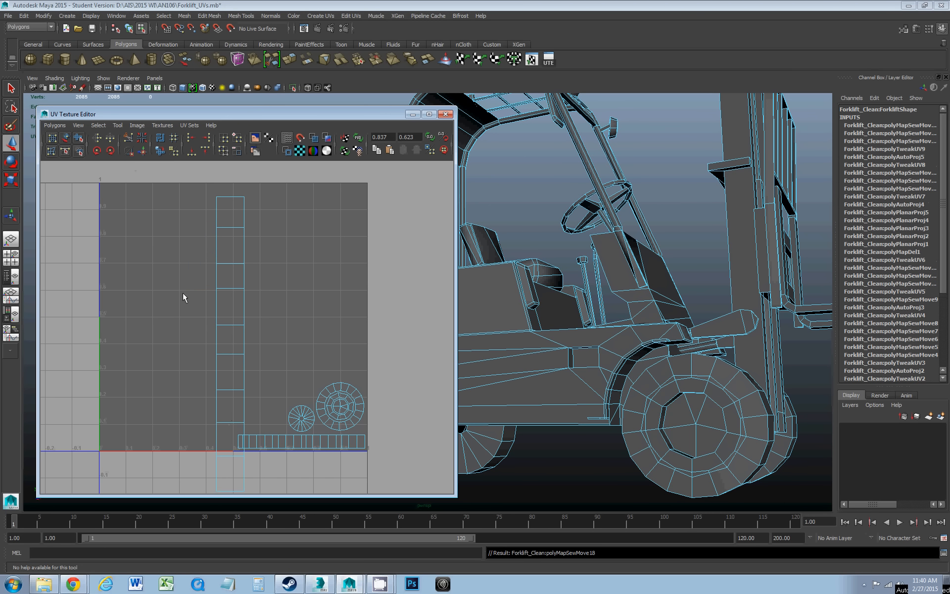
Step: Select the entire UV shell of the joined vertical hub strip
scroll(198, 297, down, 3)
right_drag(236, 288, 266, 291)
click(231, 261)
click(97, 126)
click(106, 161)
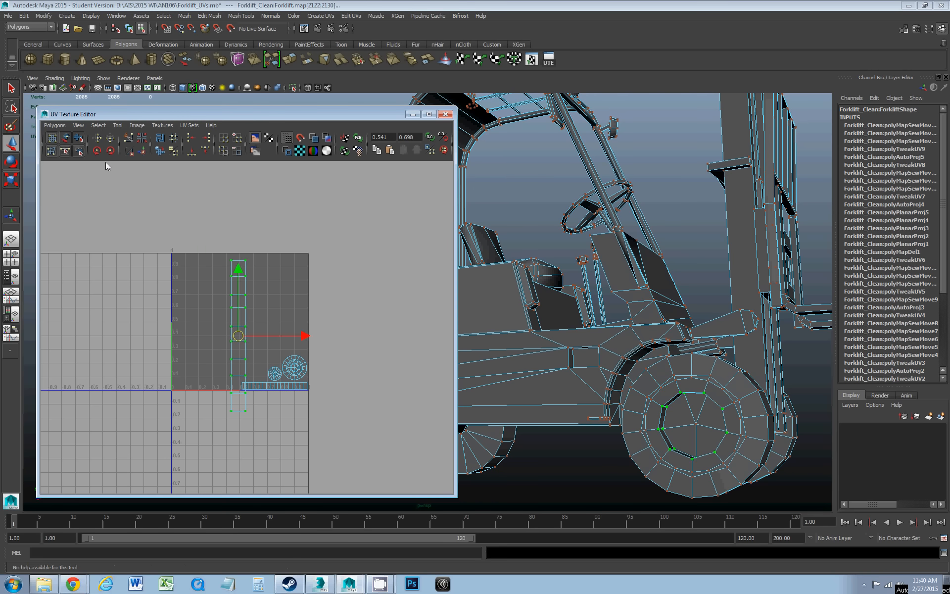
Step: Rotate the whole joined hub strip to horizontal and scale it down uniformly to about a third of its length
click(110, 171)
drag(196, 229, 246, 283)
click(98, 125)
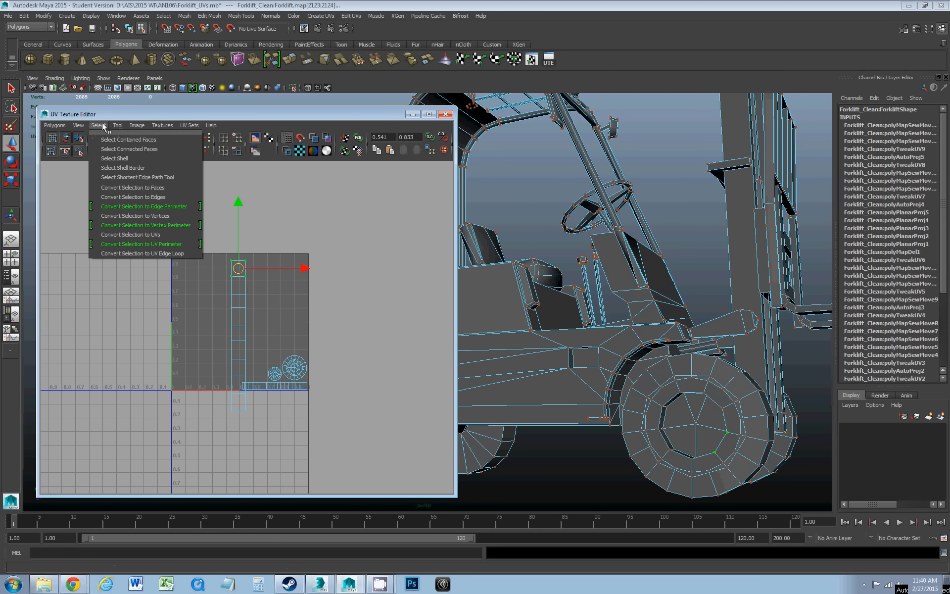
click(106, 160)
click(97, 151)
click(97, 151)
key(r)
drag(240, 336, 195, 373)
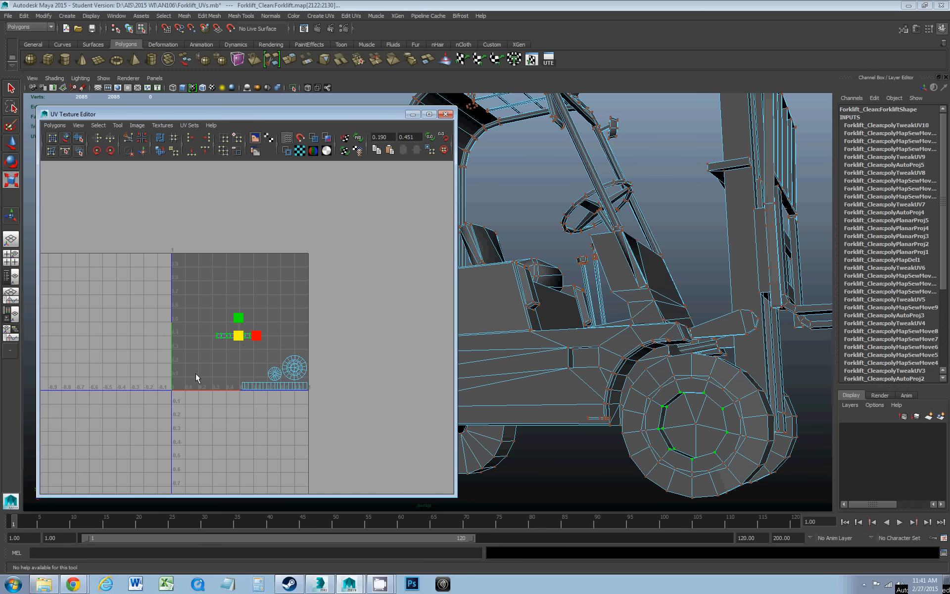
Step: Move the horizontal hub strip beside the smaller disc, just above the tread strip in the 0 to 1 space
alt+drag(590, 380, 683, 366)
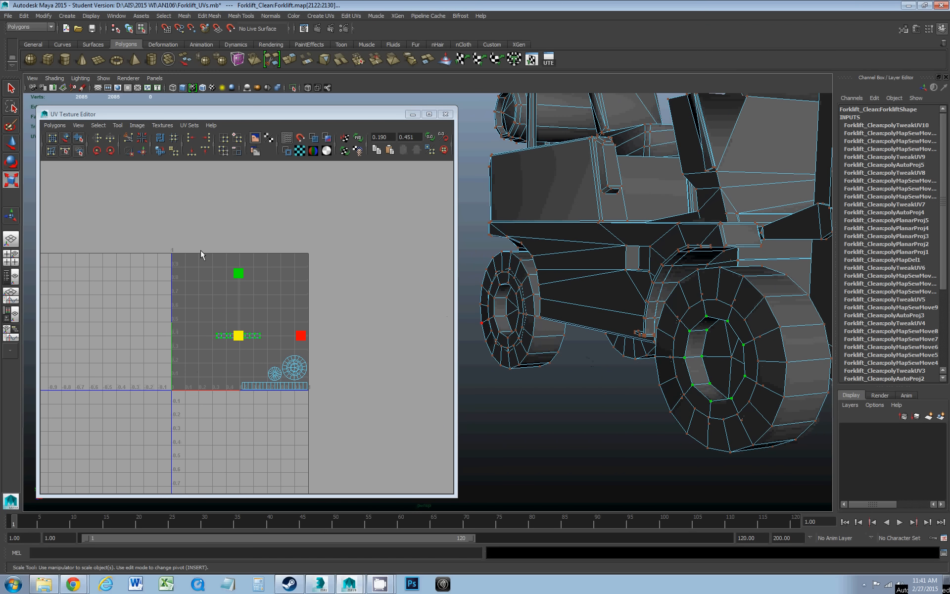
alt+middle_drag(206, 299, 180, 272)
alt+right_drag(179, 272, 213, 281)
drag(199, 303, 212, 366)
key(w)
alt+right_drag(181, 328, 212, 314)
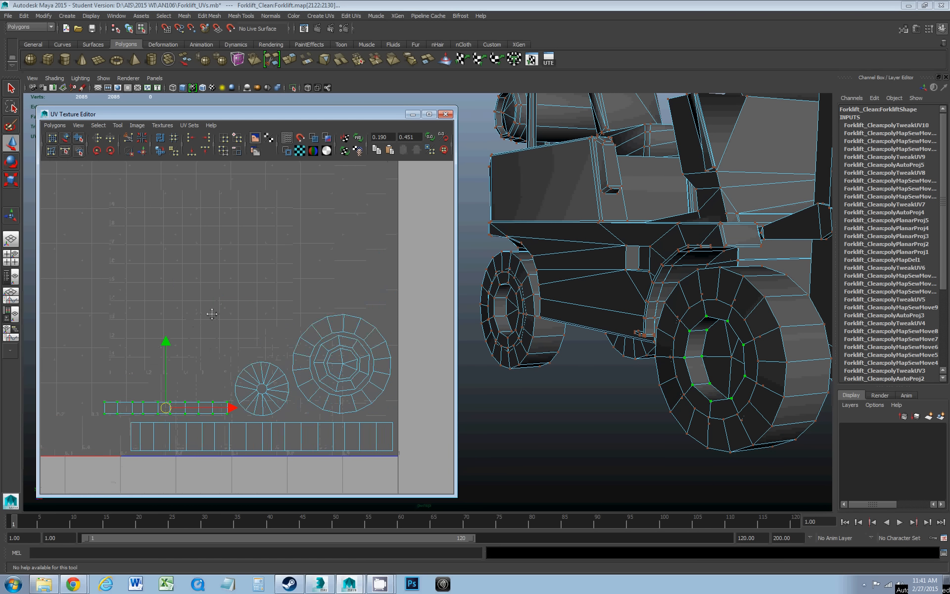
alt+middle_drag(212, 313, 292, 228)
drag(244, 323, 247, 324)
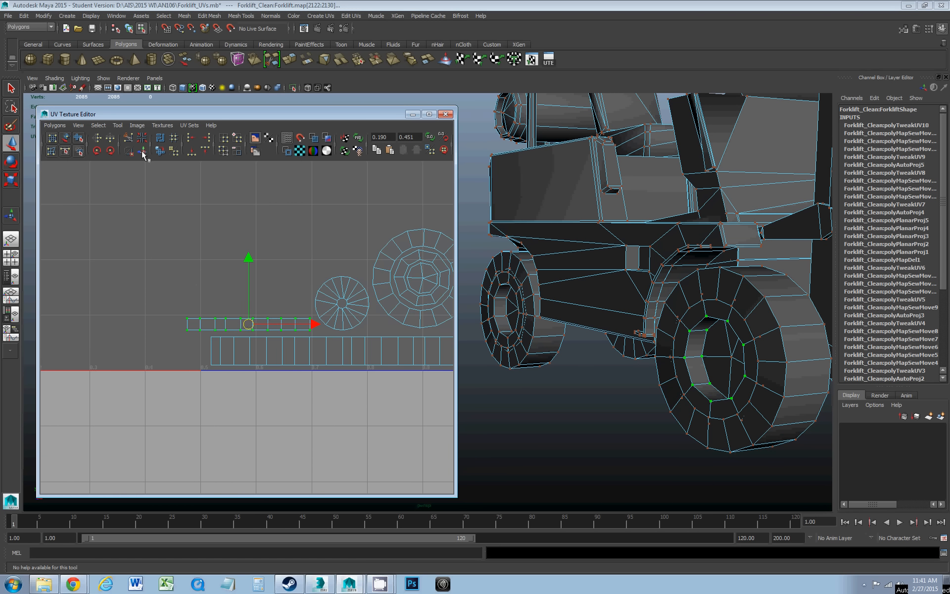
Step: Close the UV Texture Editor and bring the whole forklift with its wheels into view
scroll(253, 239, down, 5)
scroll(628, 334, down, 5)
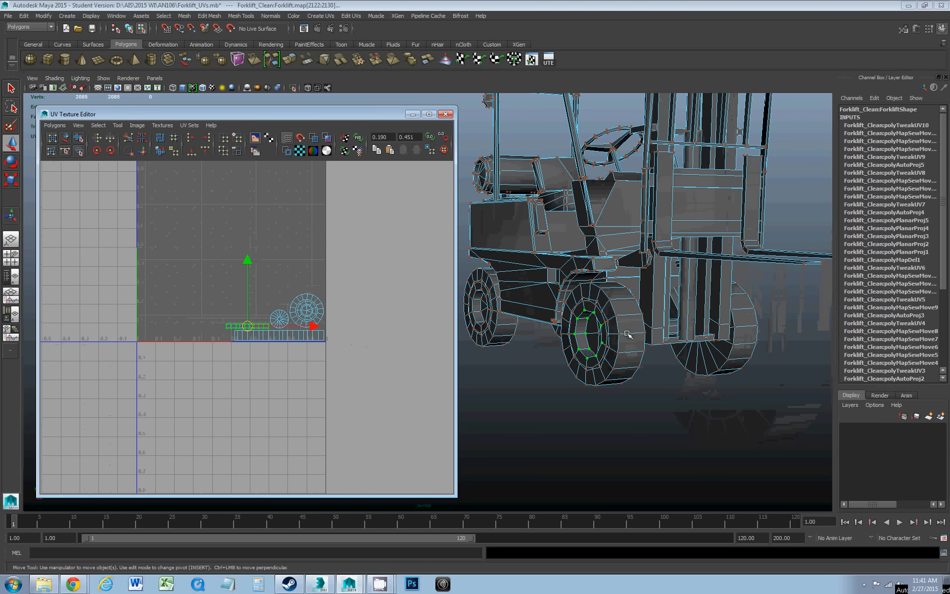
alt+middle_drag(627, 335, 663, 311)
alt+drag(637, 281, 663, 307)
alt+middle_drag(626, 274, 632, 302)
alt+drag(632, 302, 628, 346)
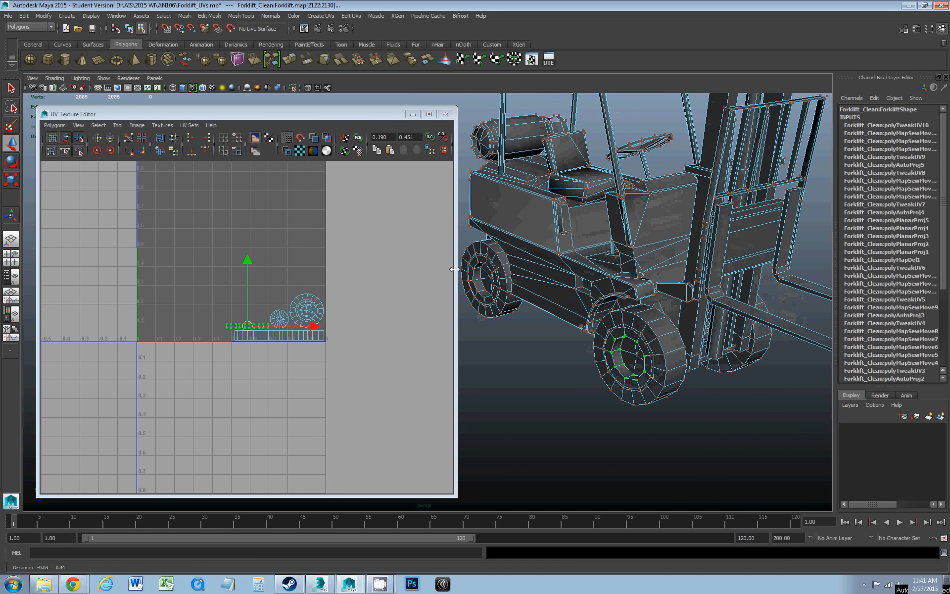
drag(381, 114, 366, 113)
click(429, 114)
Step: Delete the tire and hub faces of the rear wheel on the same side as the UV-mapped front wheel
alt+drag(534, 305, 541, 308)
right_click(458, 330)
right_drag(458, 330, 461, 355)
double_click(453, 359)
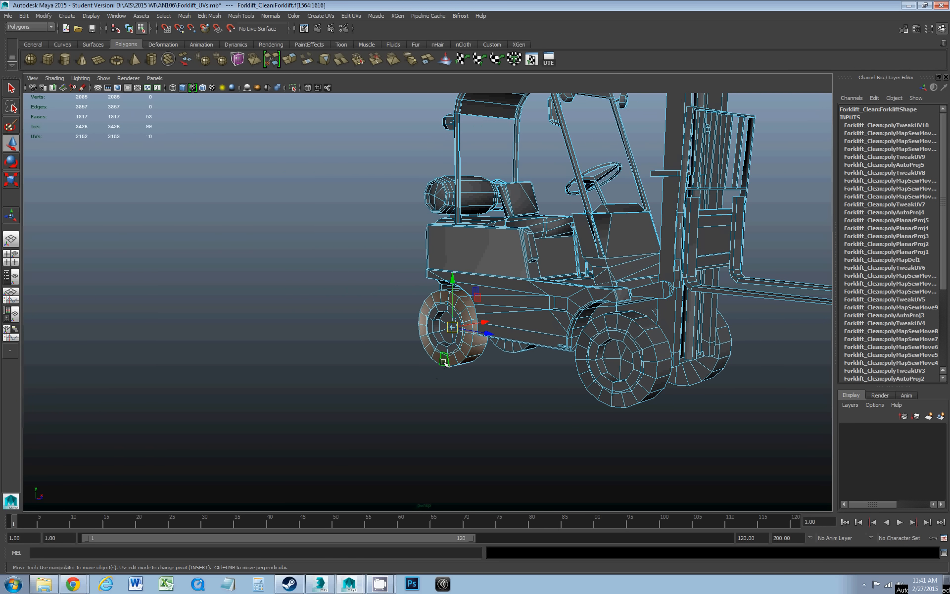
right_click(444, 363)
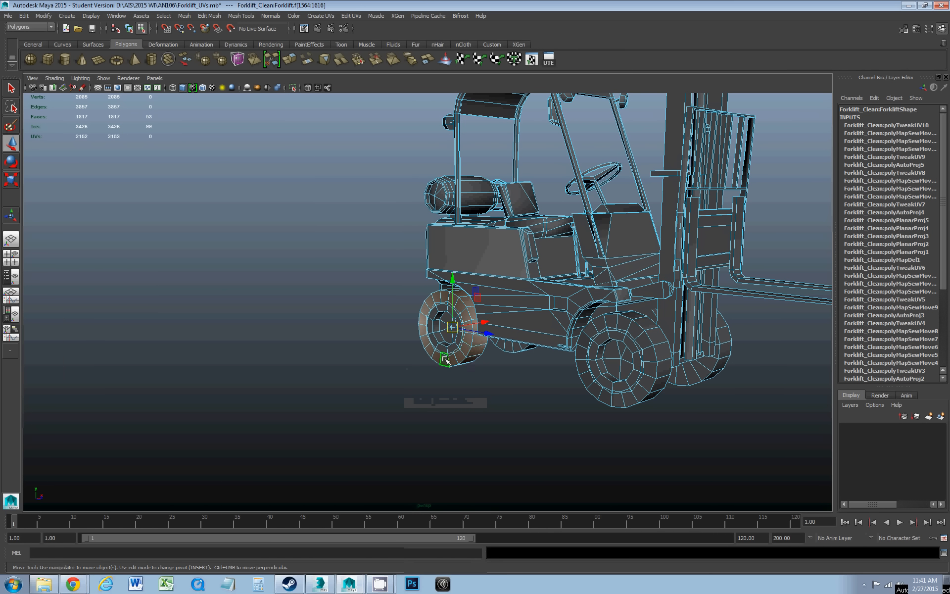
click(445, 359)
alt+drag(448, 330, 480, 339)
alt+right_drag(479, 340, 416, 340)
alt+drag(415, 339, 513, 344)
alt+middle_drag(303, 364, 420, 319)
scroll(420, 318, up, 3)
right_click(396, 354)
right_drag(397, 355, 398, 377)
double_click(397, 372)
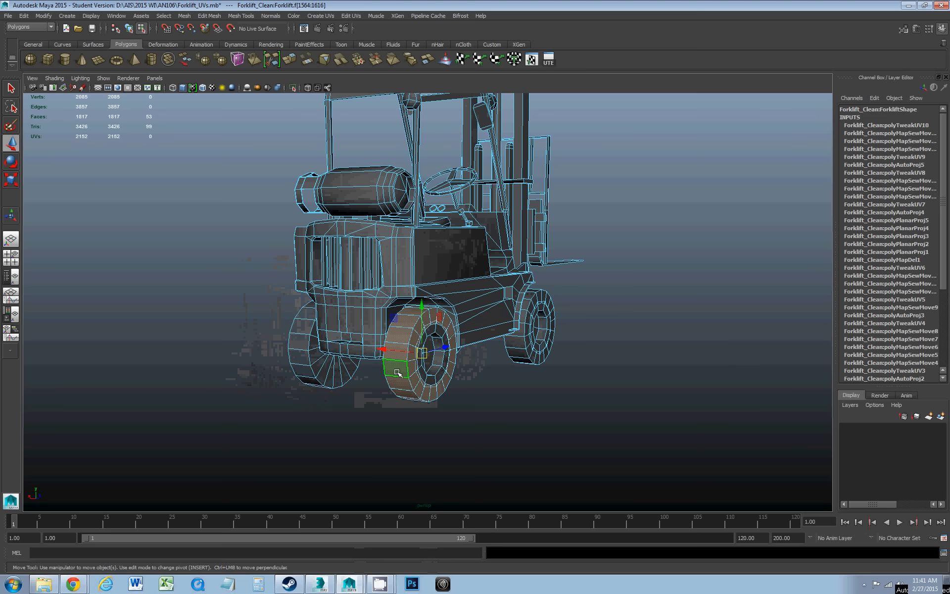
alt+drag(398, 371, 368, 372)
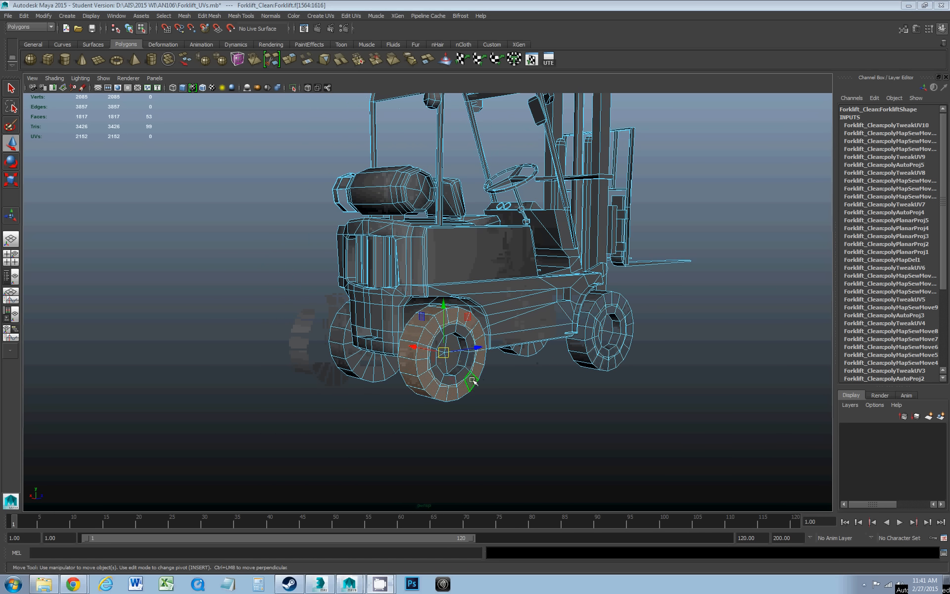
scroll(376, 310, up, 3)
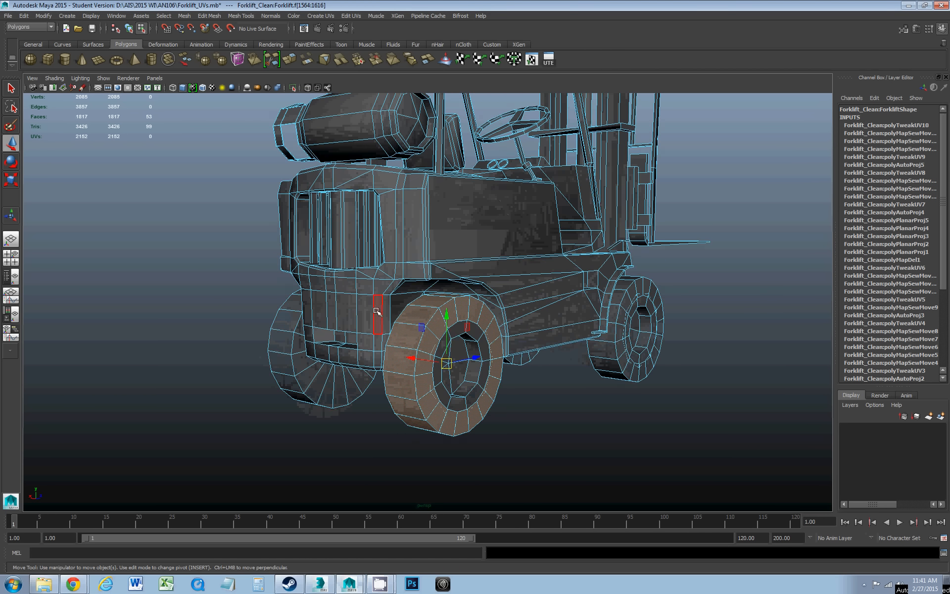
click(24, 16)
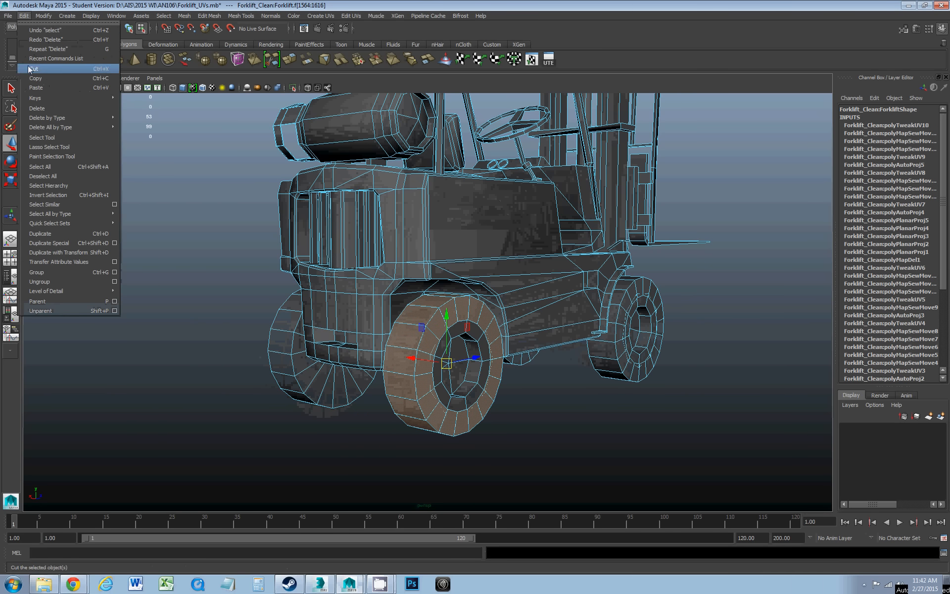
click(36, 108)
click(447, 395)
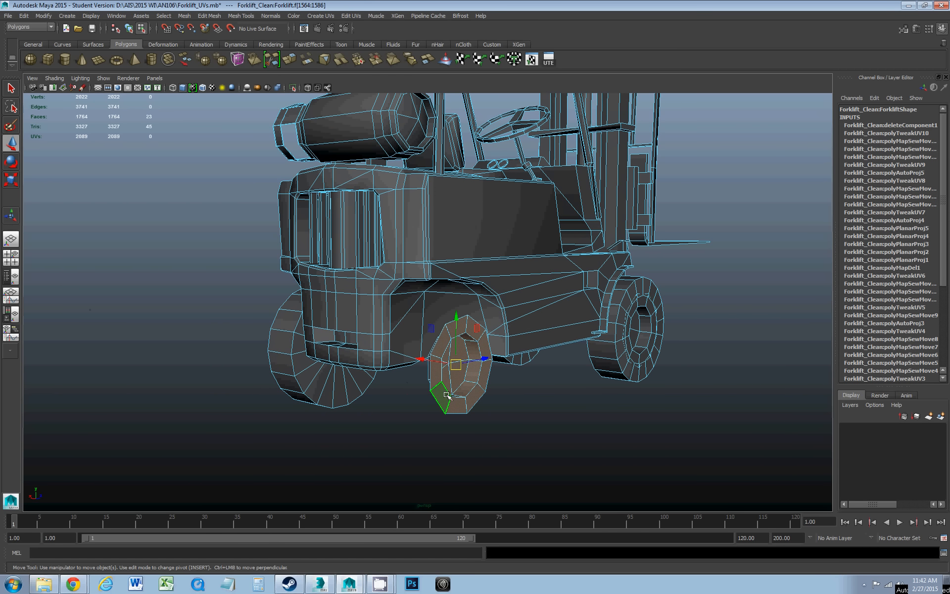
key(Delete)
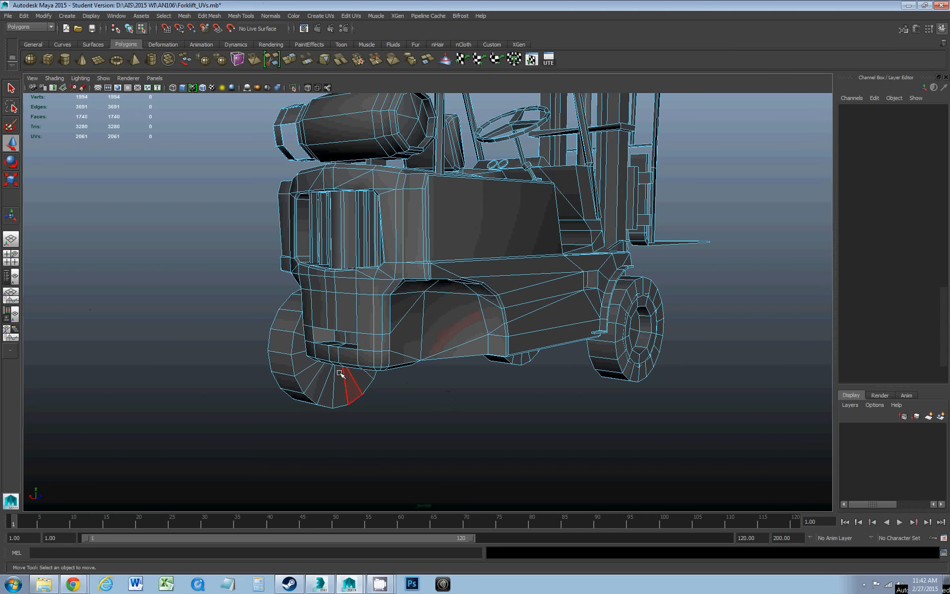
Step: Delete all faces of the opposite rear wheel
click(319, 384)
double_click(318, 386)
key(Delete)
double_click(315, 378)
key(Delete)
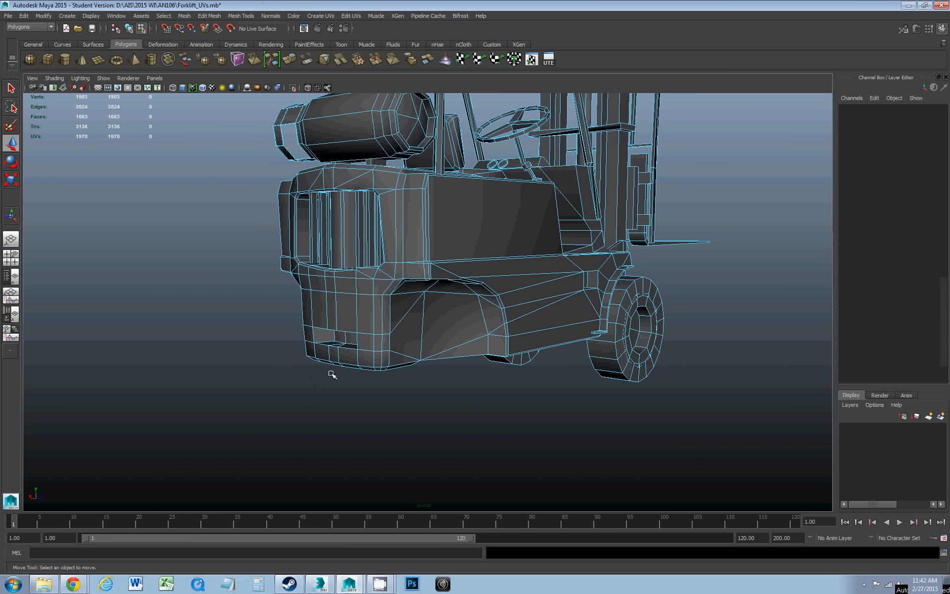
Step: Select all tire and hub faces of the UV-mapped front wheel, excluding the front wheel on the other side
double_click(614, 354)
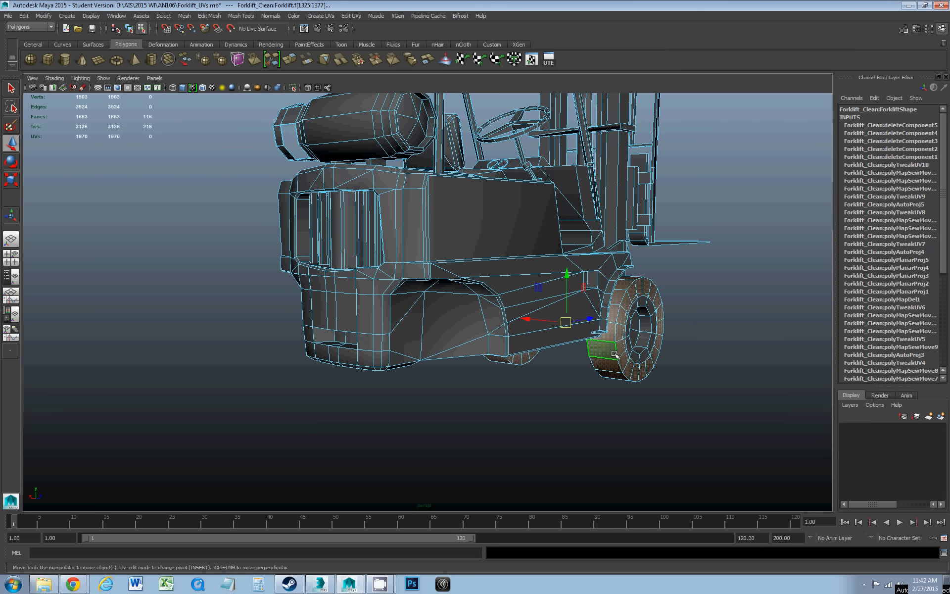
shift+double_click(642, 342)
alt+drag(612, 354, 538, 312)
ctrl+drag(648, 157, 463, 346)
alt+drag(458, 316, 553, 338)
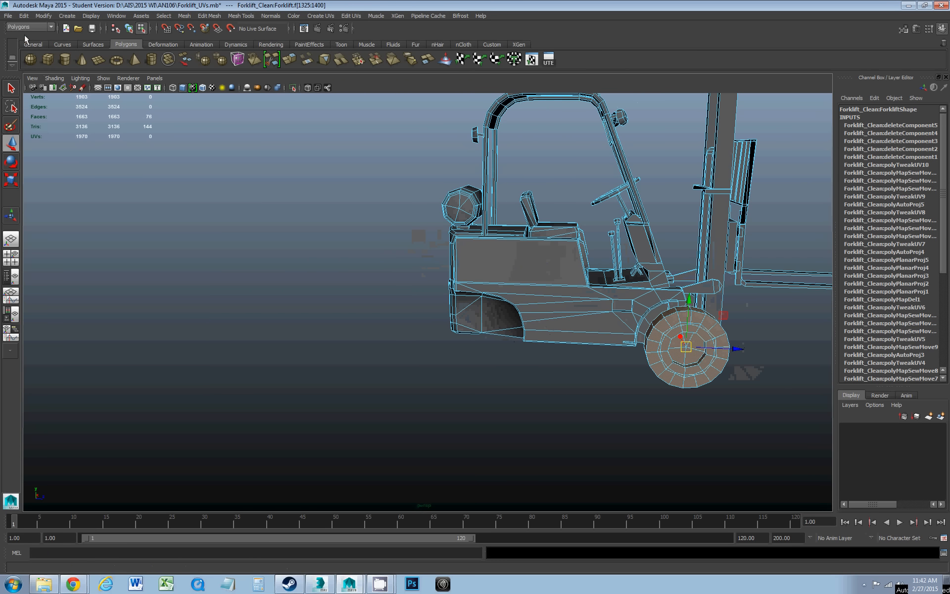
Step: Try to duplicate the selected front wheel faces and move them toward the rear
click(23, 16)
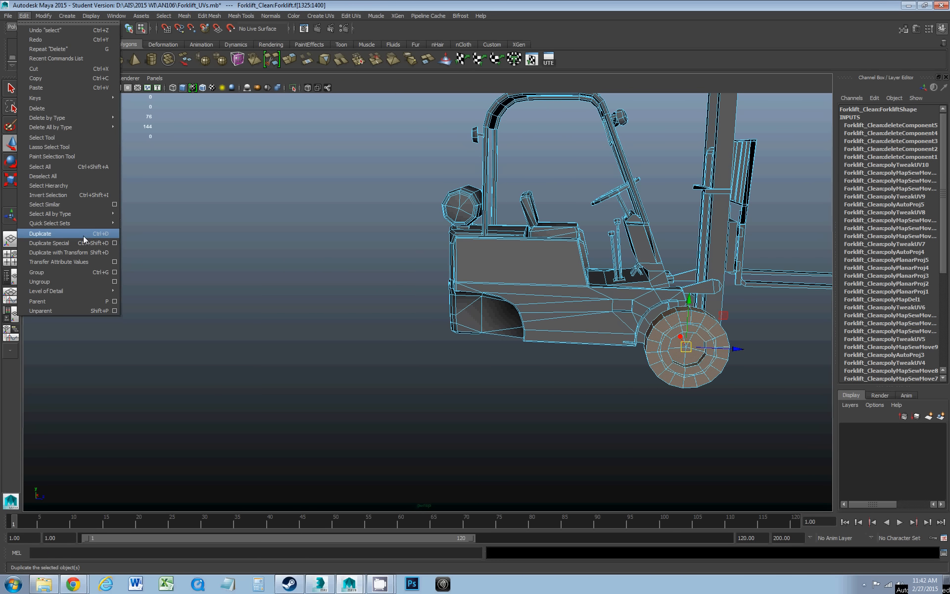
click(100, 234)
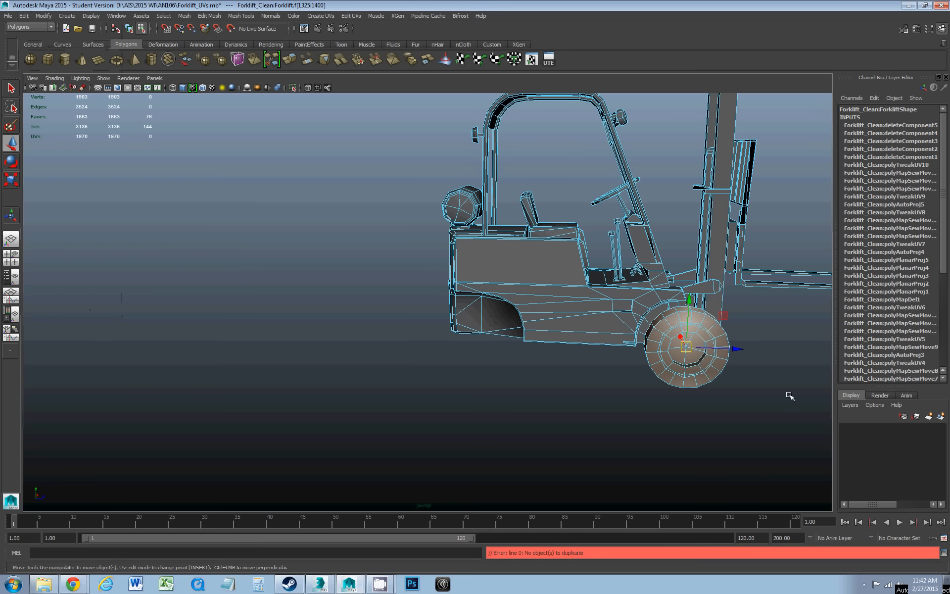
drag(730, 353, 618, 356)
key(ctrl+z)
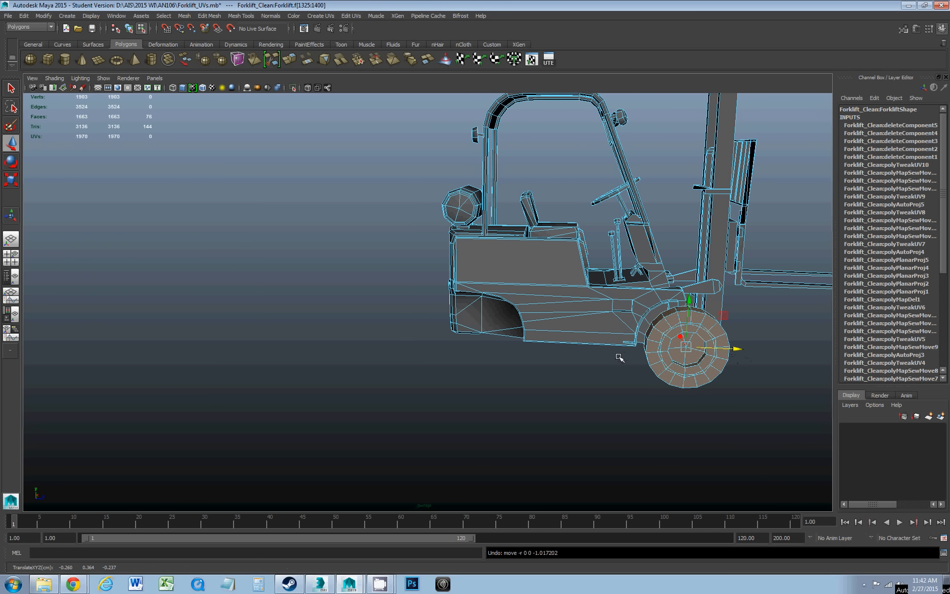
Step: Duplicate the UV-mapped front wheel and move the copy into the rear wheel well on the same side
key(ctrl+d)
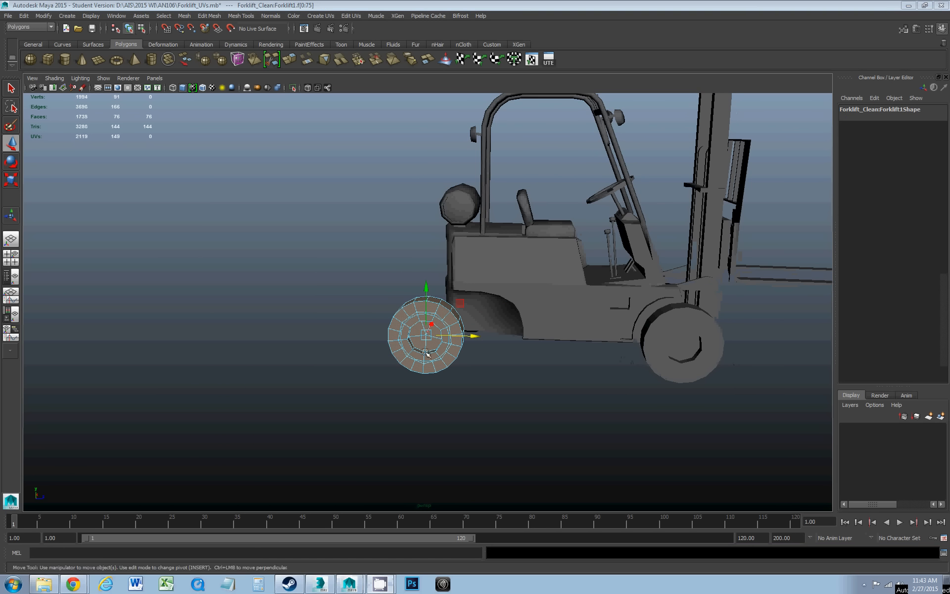
drag(471, 339, 541, 350)
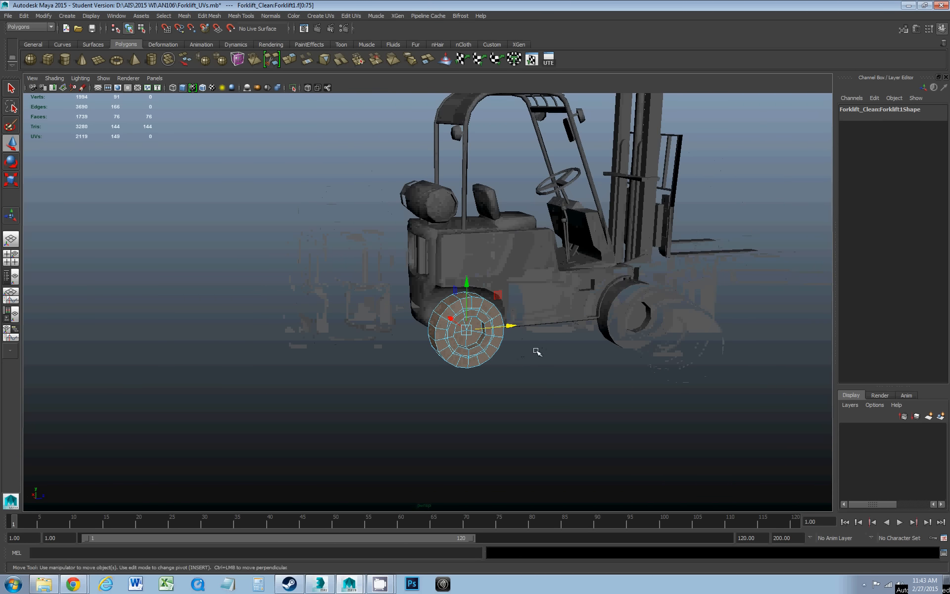
Step: Duplicate the rear wheel object and move the copy sideways out past the forklift's opposite side
key(ctrl+d)
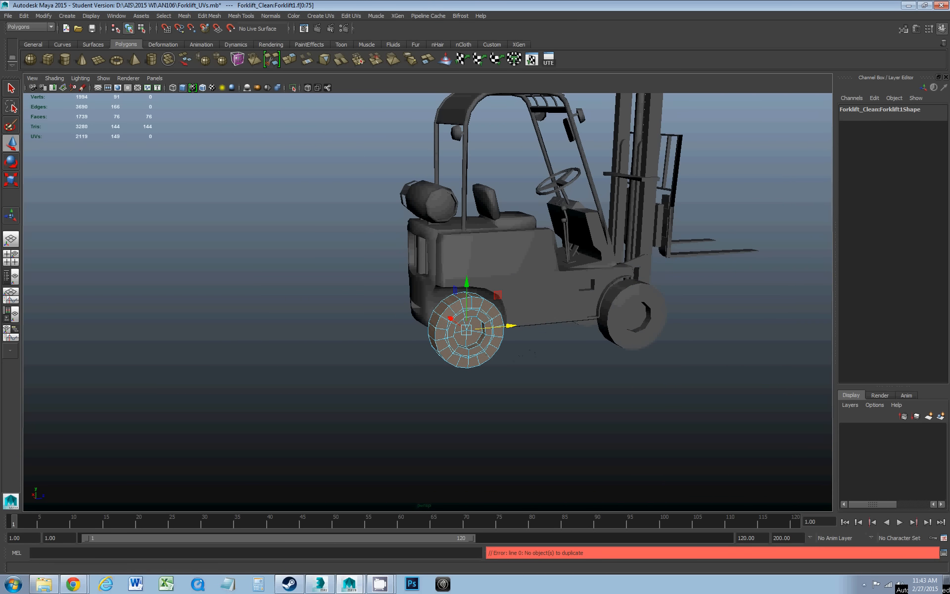
key(ctrl+d)
alt+drag(373, 350, 312, 283)
click(446, 298)
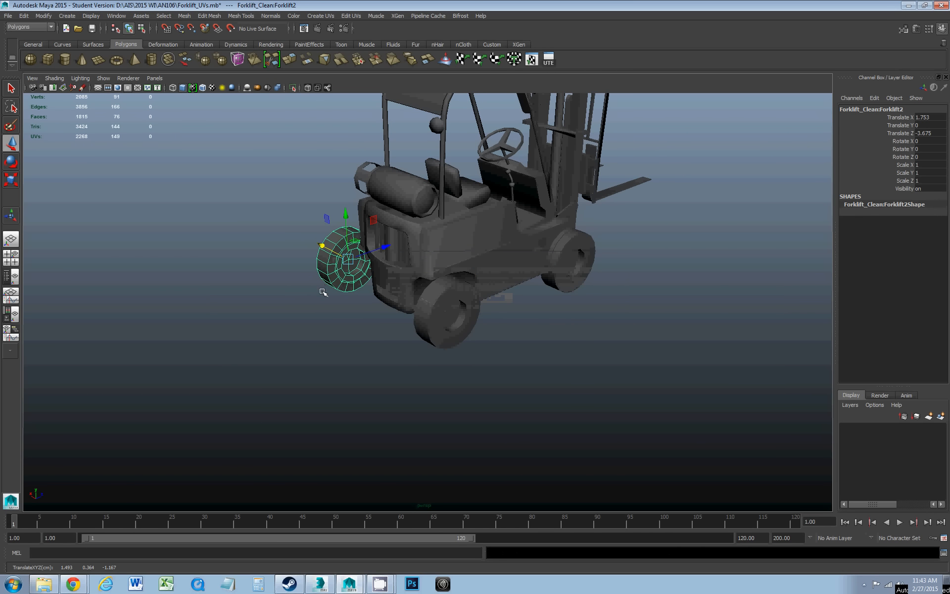
Step: Center the pivot of the second wheel copy
click(43, 16)
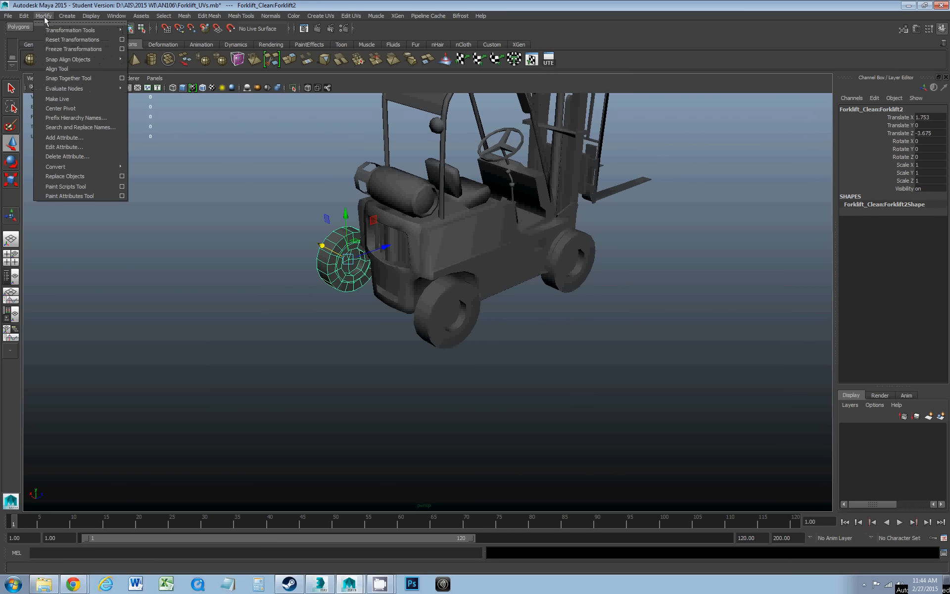
click(57, 109)
alt+drag(290, 253, 250, 234)
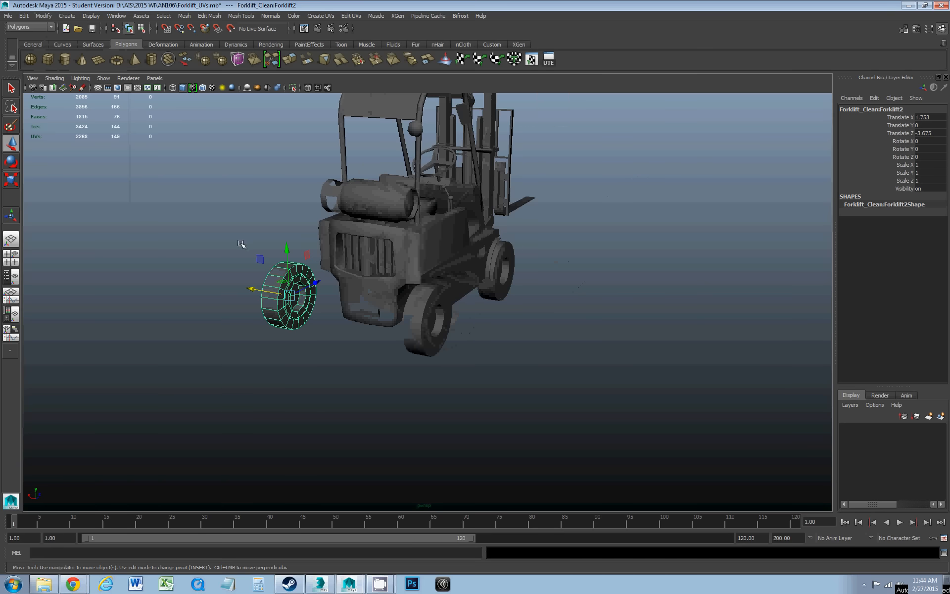
Step: Turn the second wheel copy around and set its Y rotation to -180
key(e)
mouse_move(293, 309)
mouse_down()
mouse_move(205, 303)
mouse_move(285, 310)
mouse_move(276, 311)
mouse_up()
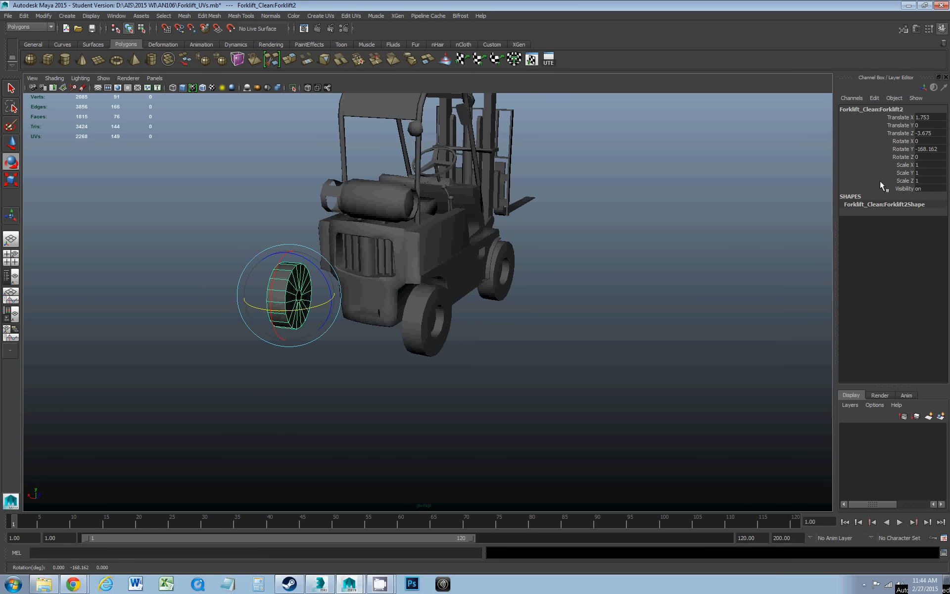
click(940, 153)
text(-180)
key(Return)
text(w)
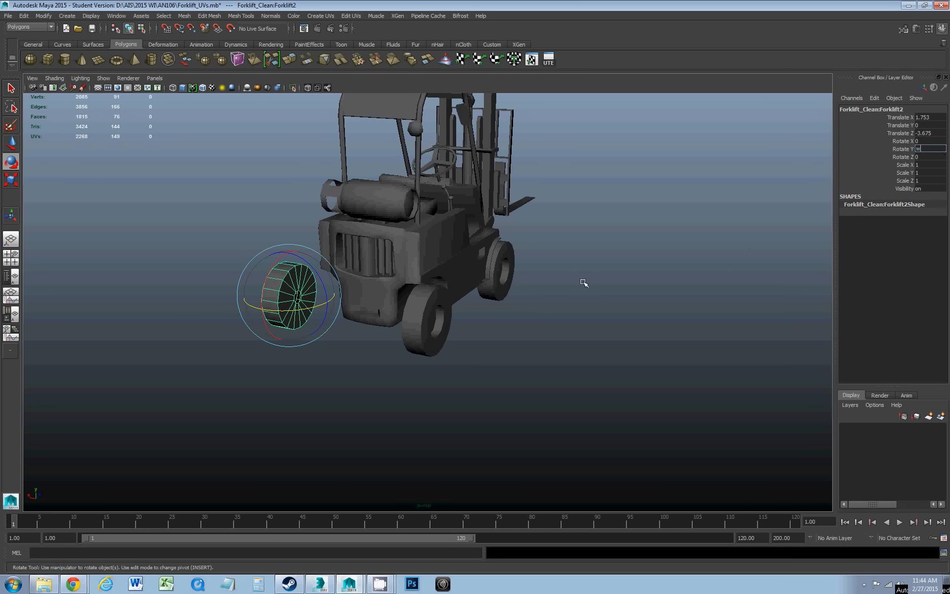
alt+drag(584, 283, 589, 317)
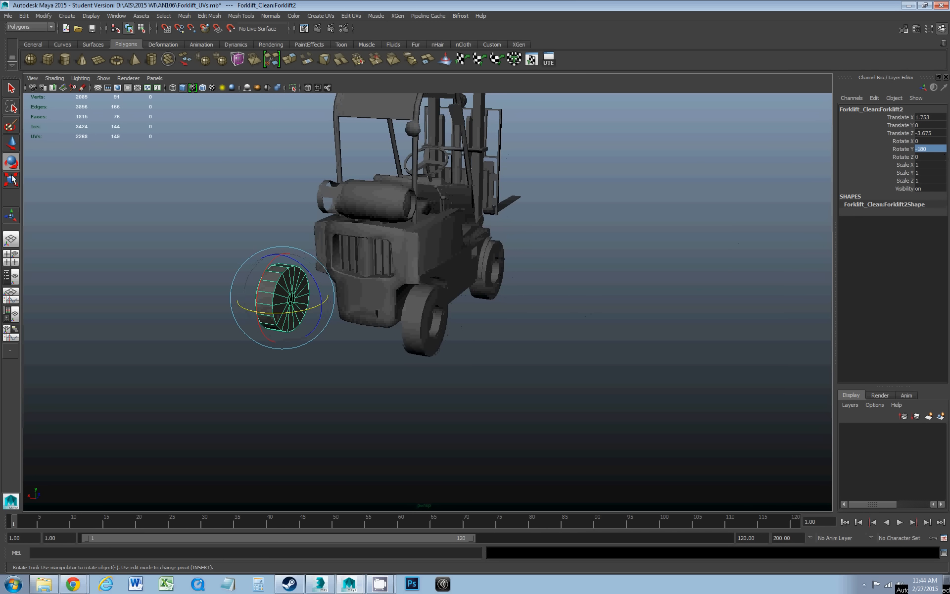
Step: Move the turned wheel copy inward along X into the opposite rear wheel well
key(w)
drag(254, 295, 413, 282)
drag(262, 338, 471, 320)
Step: Open the UV Texture Editor and examine the UV layout of the copied wheel
alt+drag(179, 388, 334, 320)
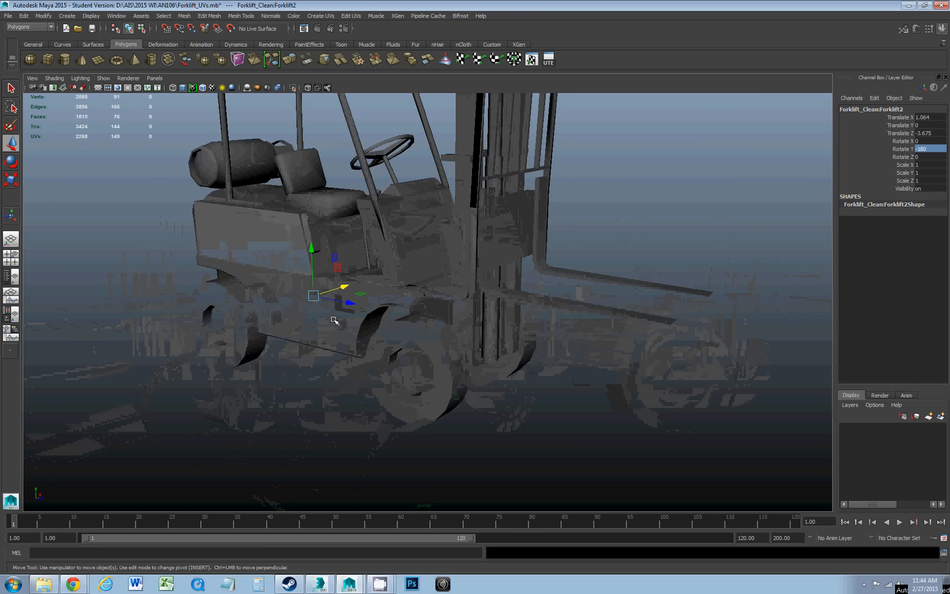
scroll(335, 314, up, 2)
alt+middle_drag(304, 255, 360, 263)
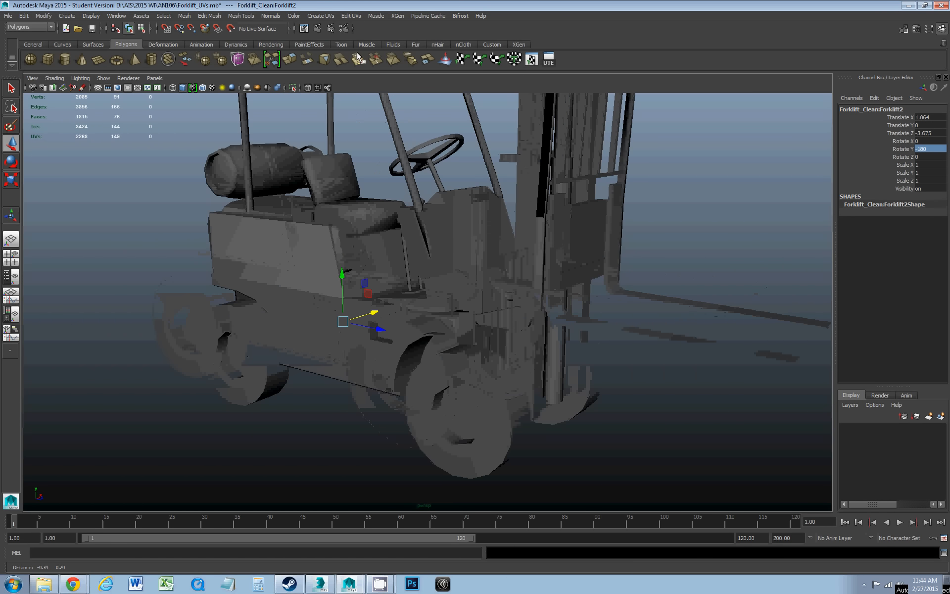
click(347, 16)
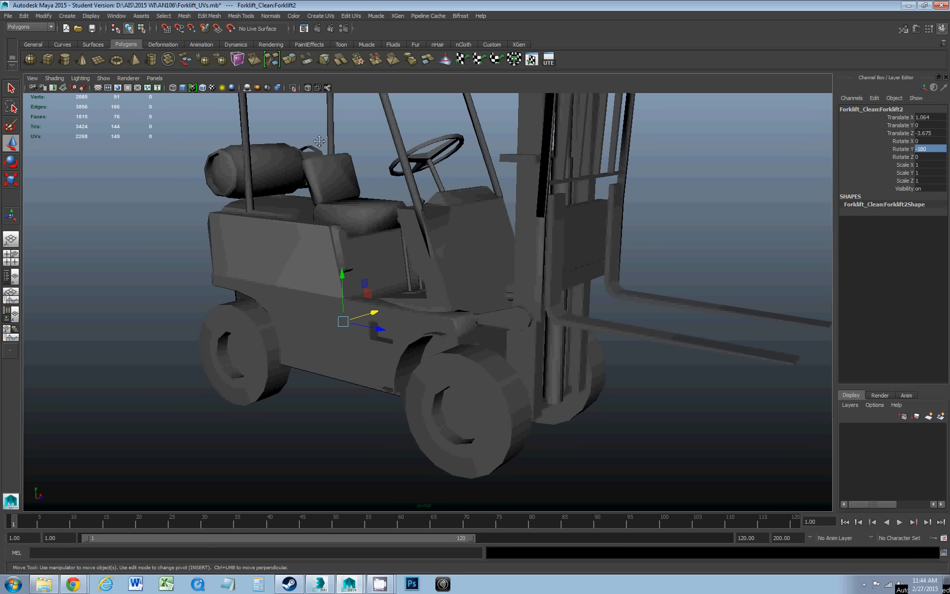
click(351, 15)
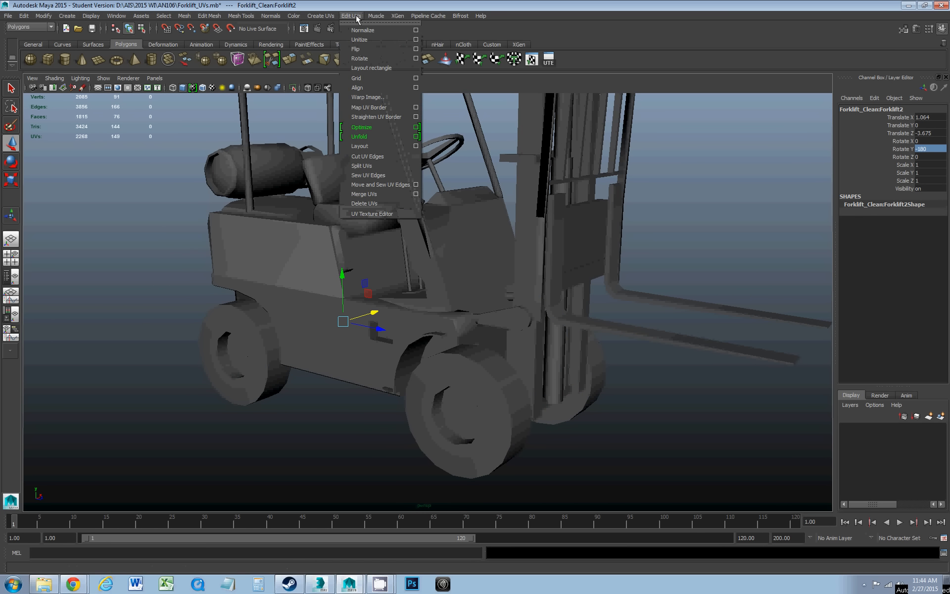
click(371, 213)
scroll(313, 304, up, 3)
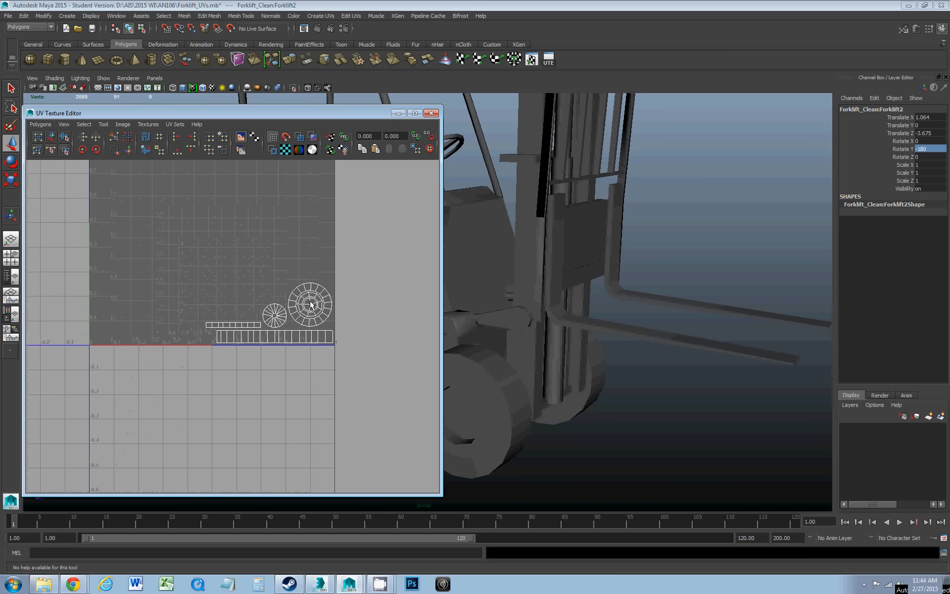
Step: Combine the forklift body and the two rear wheel copies into a single mesh
scroll(311, 304, up, 3)
alt+middle_drag(336, 275, 248, 282)
alt+middle_drag(463, 307, 614, 284)
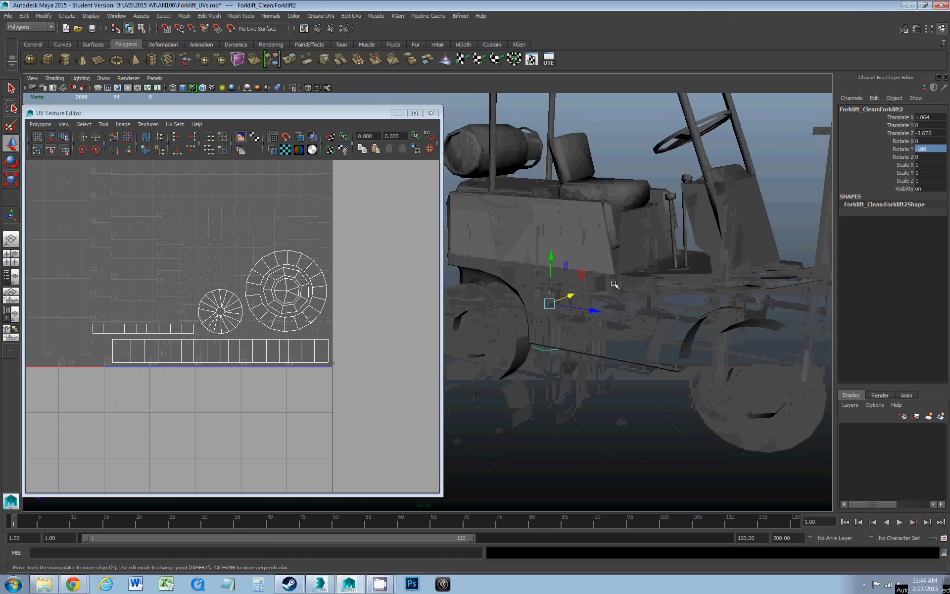
alt+drag(613, 283, 607, 285)
click(694, 372)
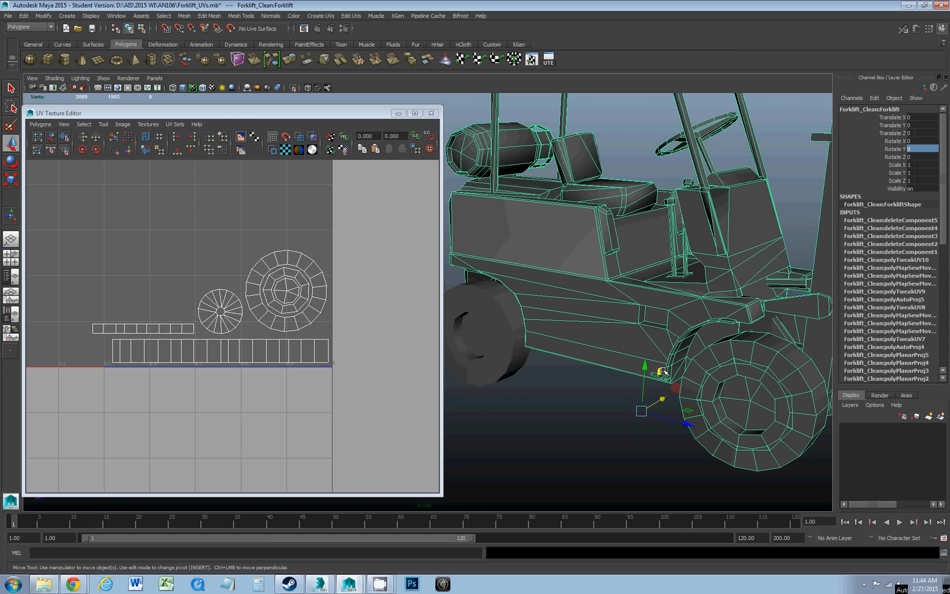
shift+click(514, 363)
scroll(505, 322, down, 4)
alt+drag(505, 321, 501, 296)
alt+middle_drag(501, 296, 664, 302)
alt+middle_drag(406, 270, 559, 293)
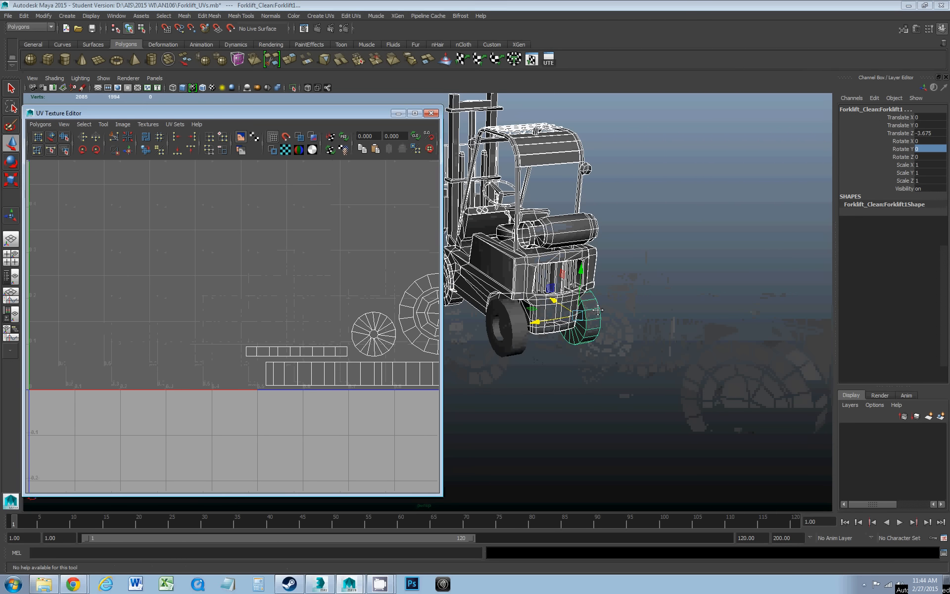
click(613, 354)
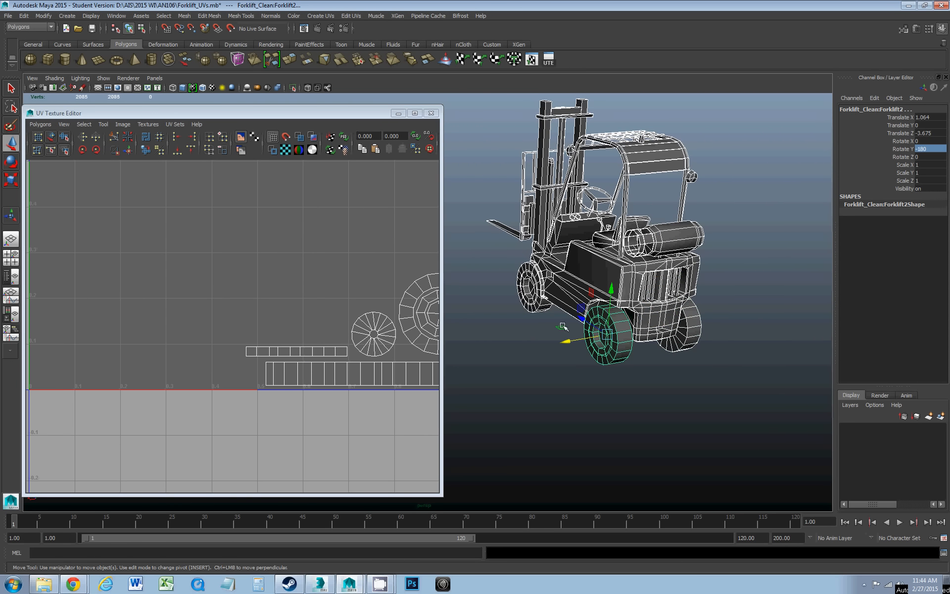
click(185, 17)
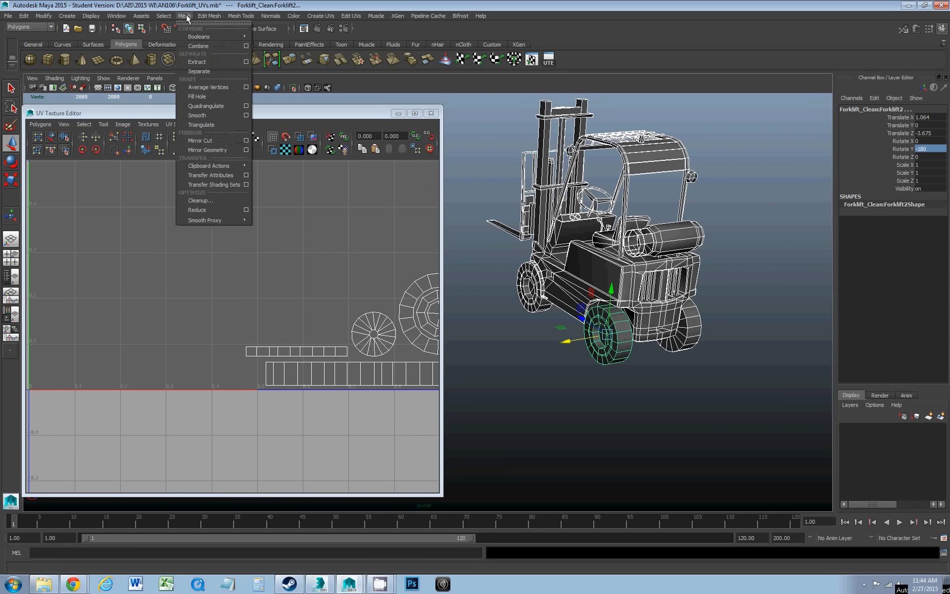
click(185, 45)
Step: Select all faces of the near rear wheel and move its UV shells up by about 0.27 in V
alt+drag(661, 263, 490, 327)
mouse_move(490, 327)
alt+middle_down()
mouse_move(612, 319)
mouse_move(671, 272)
alt+middle_up()
alt+middle_drag(606, 302, 666, 277)
alt+middle_drag(297, 280, 191, 297)
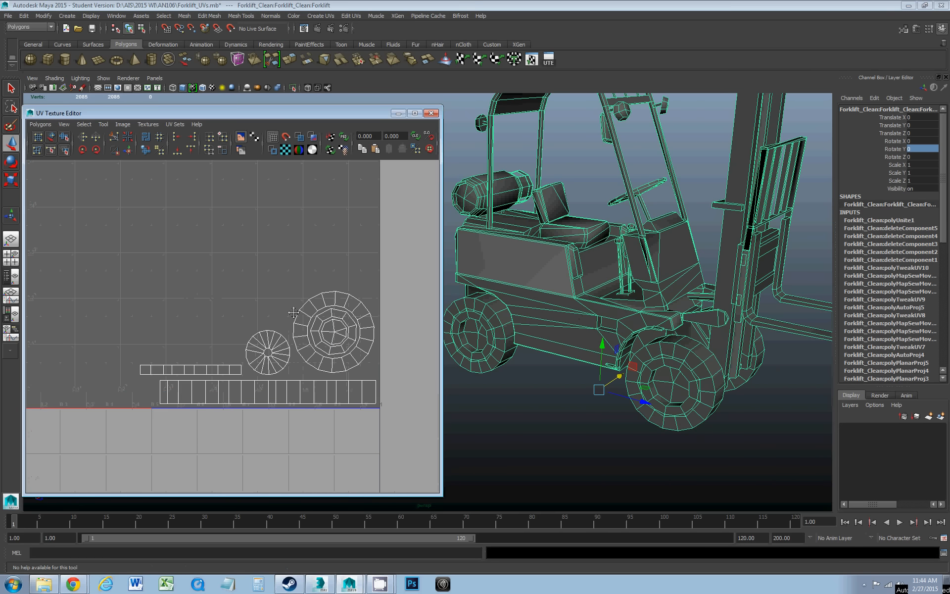
click(507, 397)
click(493, 363)
right_drag(494, 364, 494, 387)
double_click(485, 365)
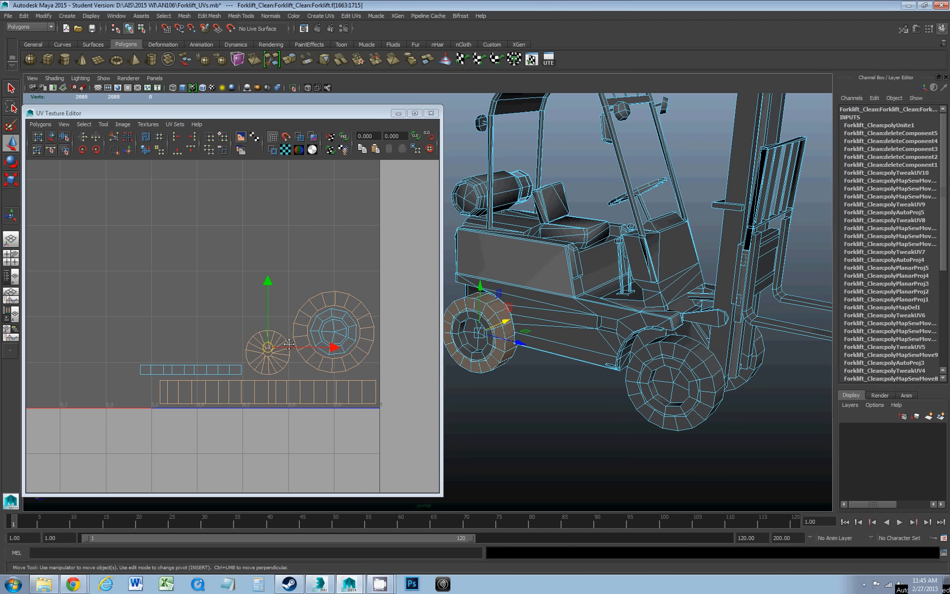
click(268, 345)
alt+middle_drag(267, 345, 261, 333)
drag(263, 314, 324, 227)
Step: Select all faces of the opposite rear wheel and move its UV shells down below the 0 to 1 UV space
alt+drag(514, 304, 619, 268)
double_click(584, 280)
drag(262, 298, 262, 404)
scroll(233, 327, down, 2)
alt+drag(589, 312, 693, 369)
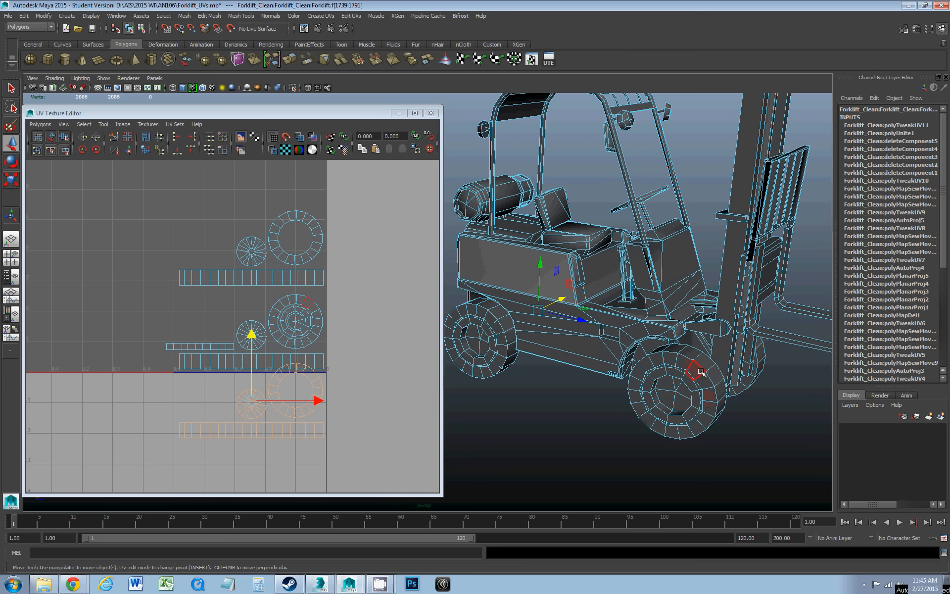
Step: Undo the UV moves of both rear wheels, back to the face selection of the near rear wheel
click(535, 257)
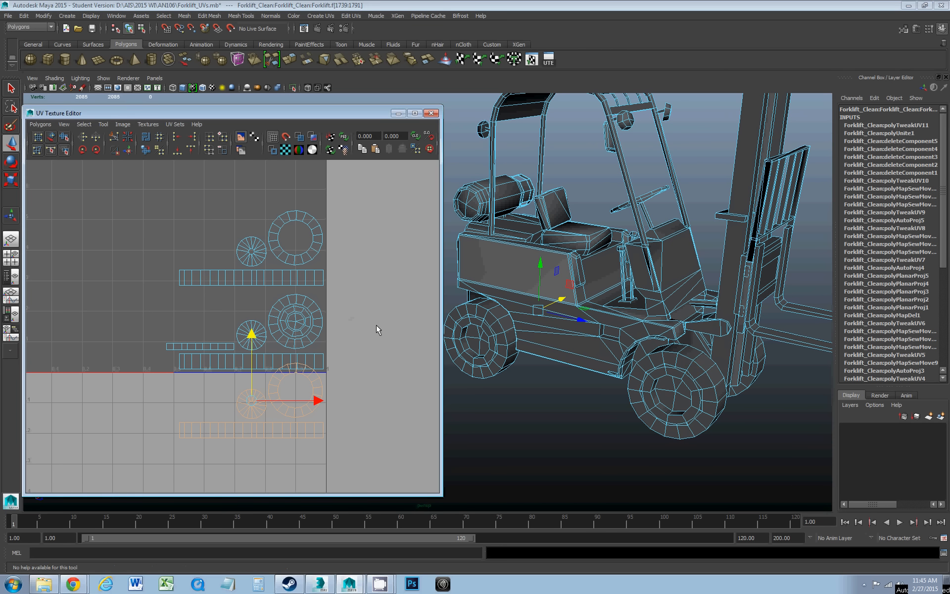
click(24, 16)
click(26, 23)
click(24, 16)
click(31, 30)
click(24, 16)
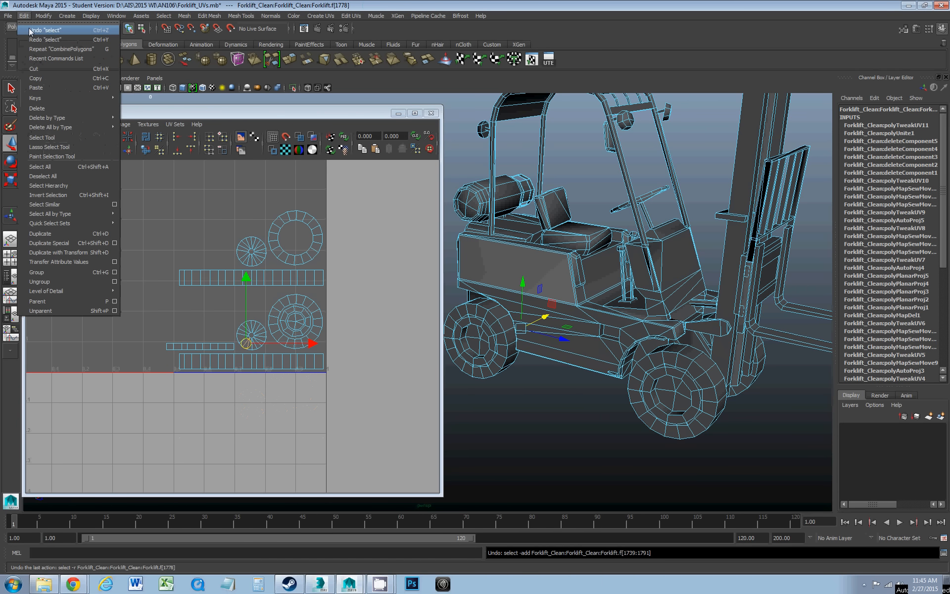
click(31, 30)
click(24, 16)
click(30, 30)
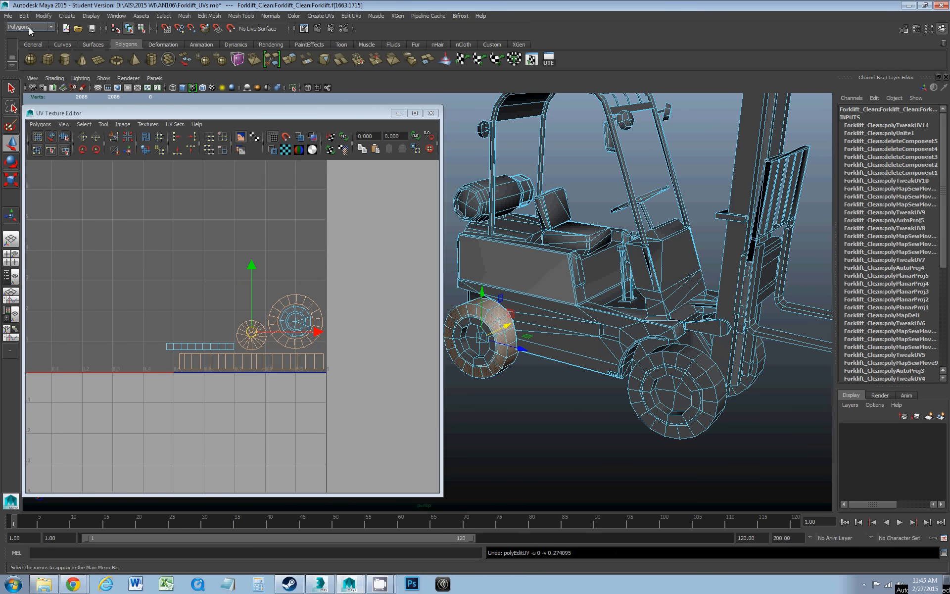
click(278, 229)
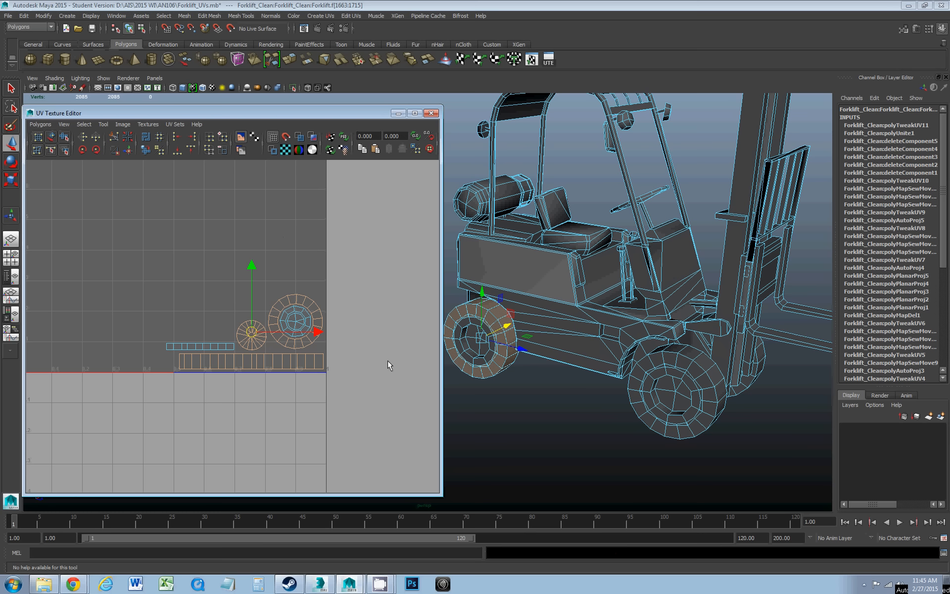
Step: Select all faces of the seat cushion and apply Automatic Mapping to them
scroll(623, 325, down, 3)
scroll(624, 318, up, 3)
alt+middle_drag(602, 260, 599, 302)
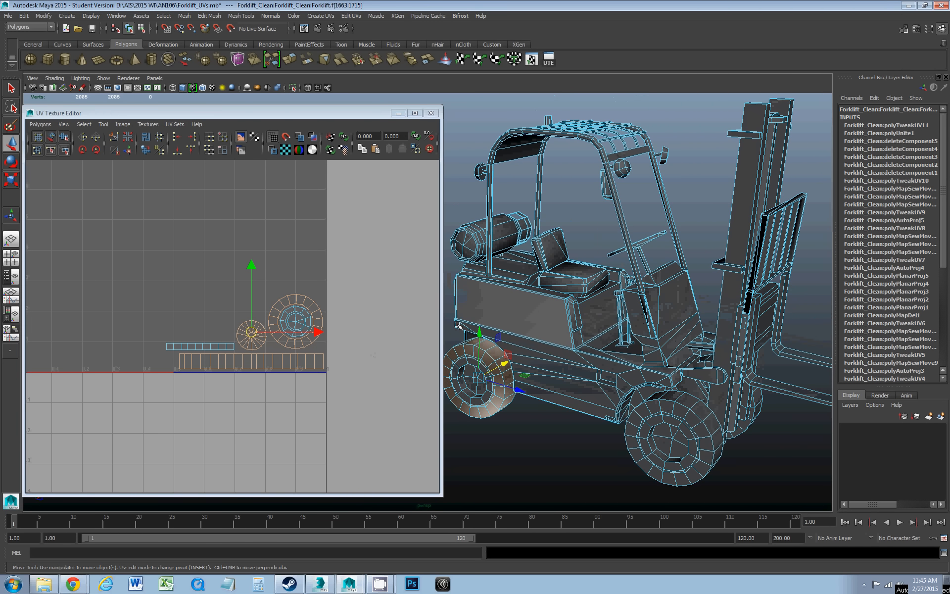
scroll(547, 337, down, 3)
alt+middle_drag(536, 292, 589, 313)
scroll(581, 346, up, 3)
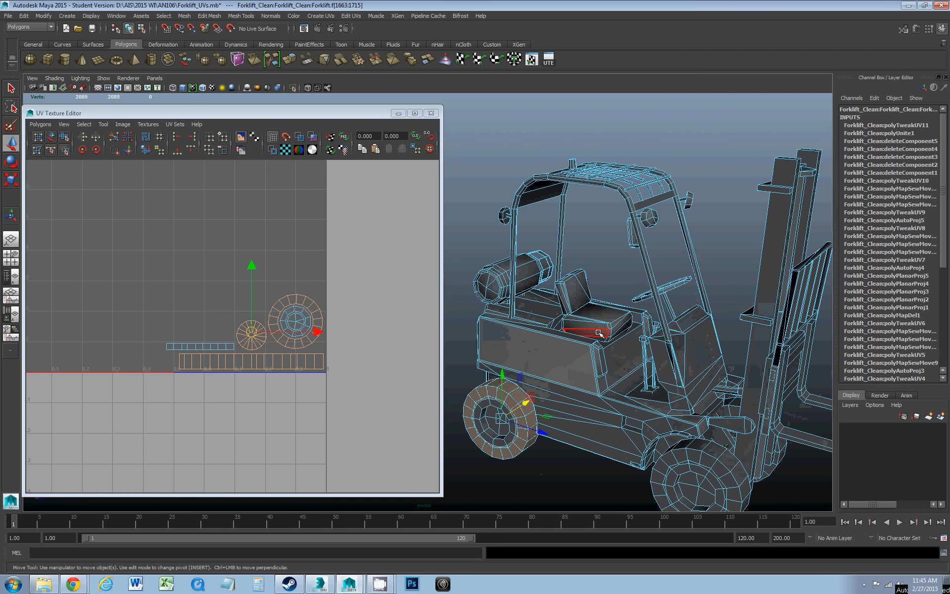
right_click(599, 333)
right_drag(602, 342, 599, 356)
click(597, 333)
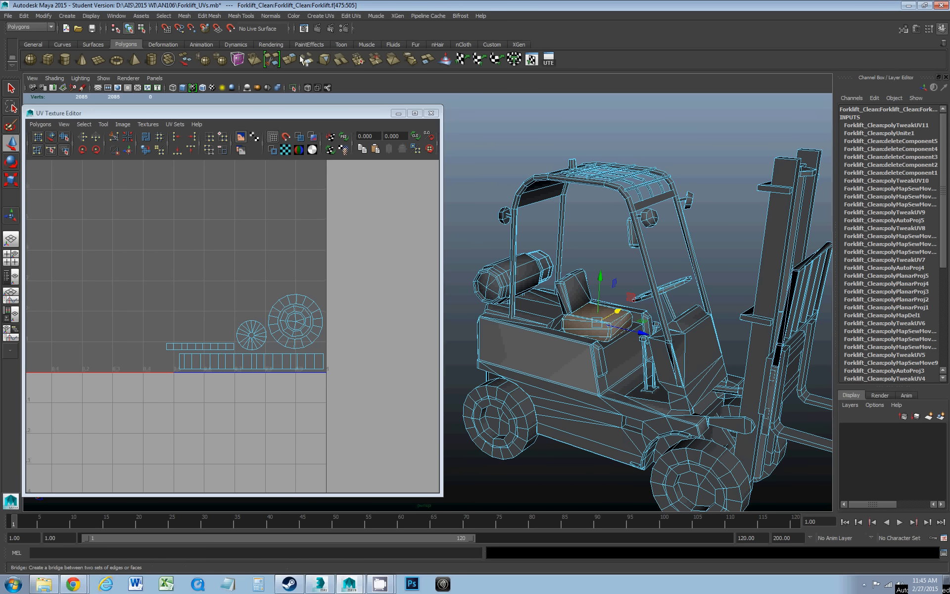
click(324, 16)
click(333, 57)
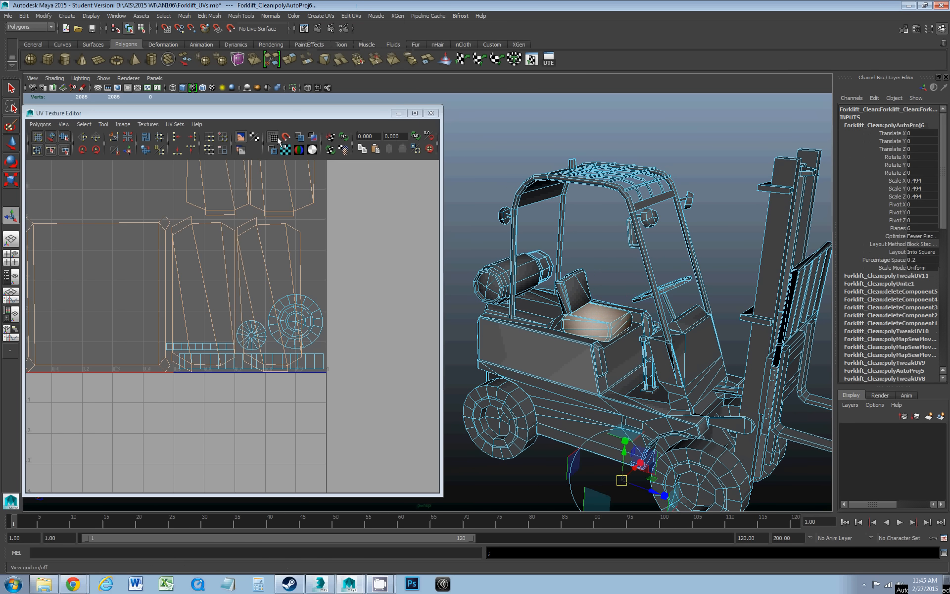
Step: Move the seat cushion's UV shells sideways out of the 0 to 1 UV space, beside the grid
scroll(191, 251, down, 5)
scroll(190, 280, up, 2)
scroll(189, 280, up, 1)
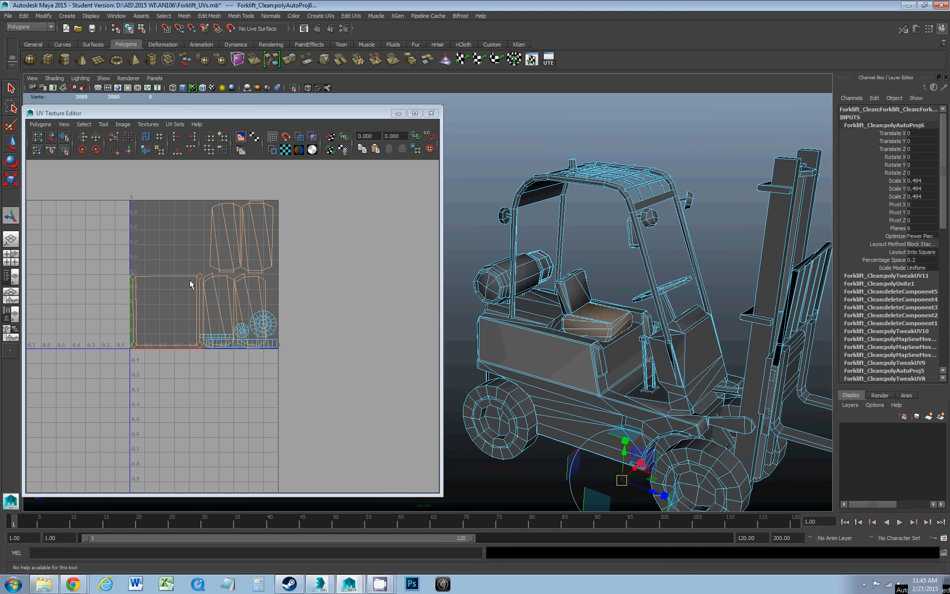
key(w)
drag(202, 276, 359, 251)
alt+middle_drag(359, 251, 244, 297)
scroll(245, 297, up, 1)
scroll(244, 296, up, 1)
Step: Move and sew the four side pieces onto the edges of the seat cushion's square UV shell
right_drag(192, 292, 193, 272)
click(201, 293)
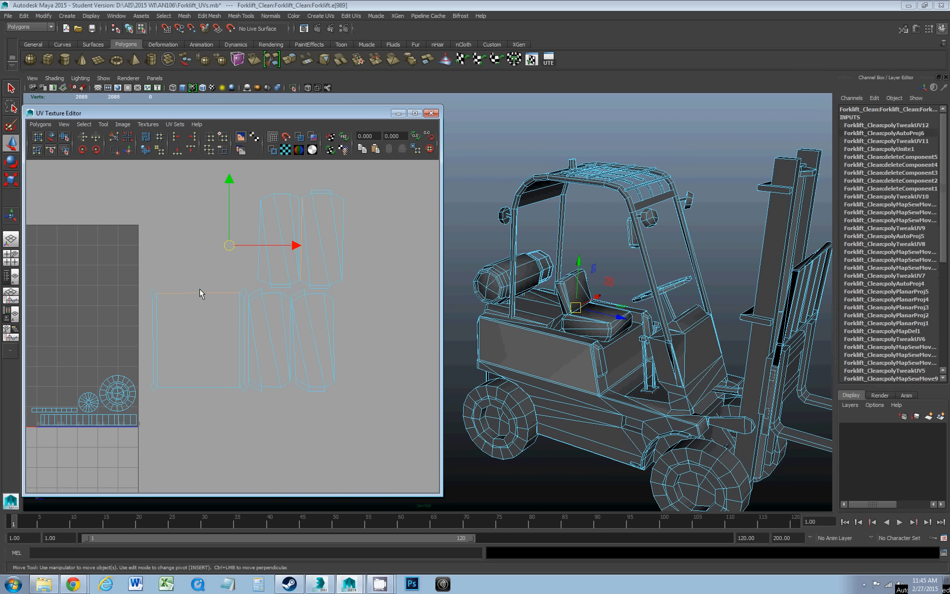
click(130, 150)
click(154, 339)
click(128, 150)
click(194, 388)
click(128, 149)
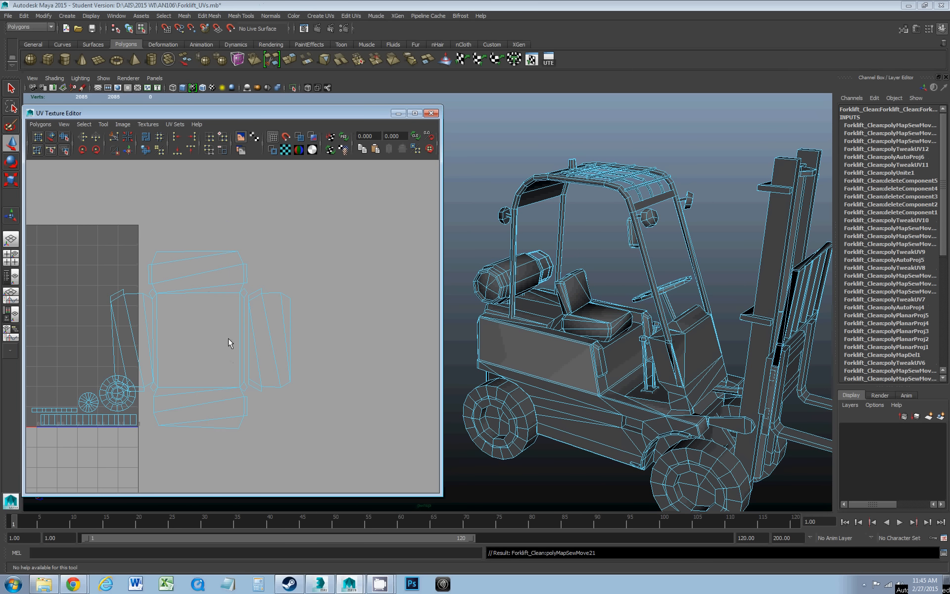
click(245, 316)
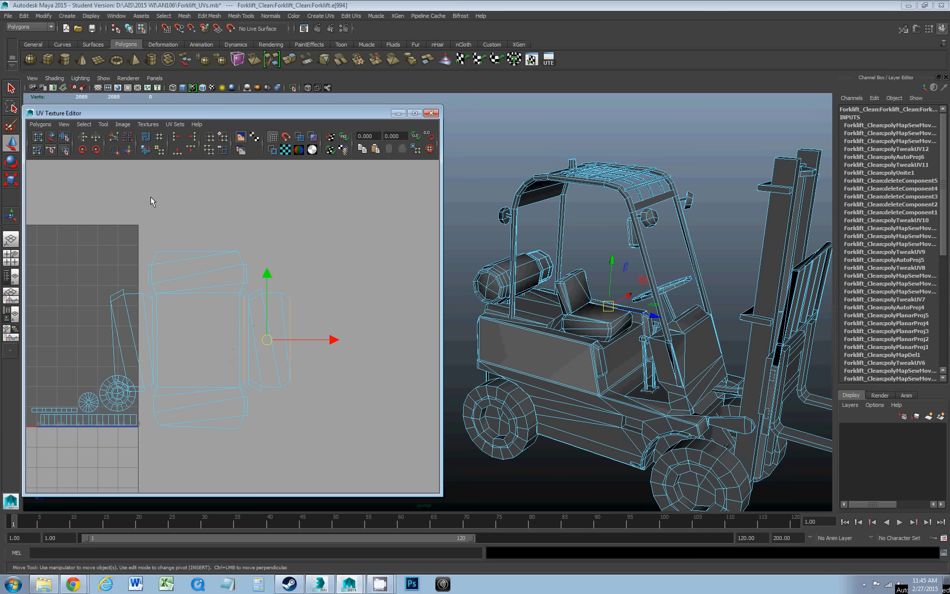
click(129, 149)
Step: Select the seat cushion's whole UV shell, scale it down and place it just above the large round wheel shell
scroll(204, 313, down, 3)
right_drag(249, 284, 275, 286)
drag(244, 252, 267, 270)
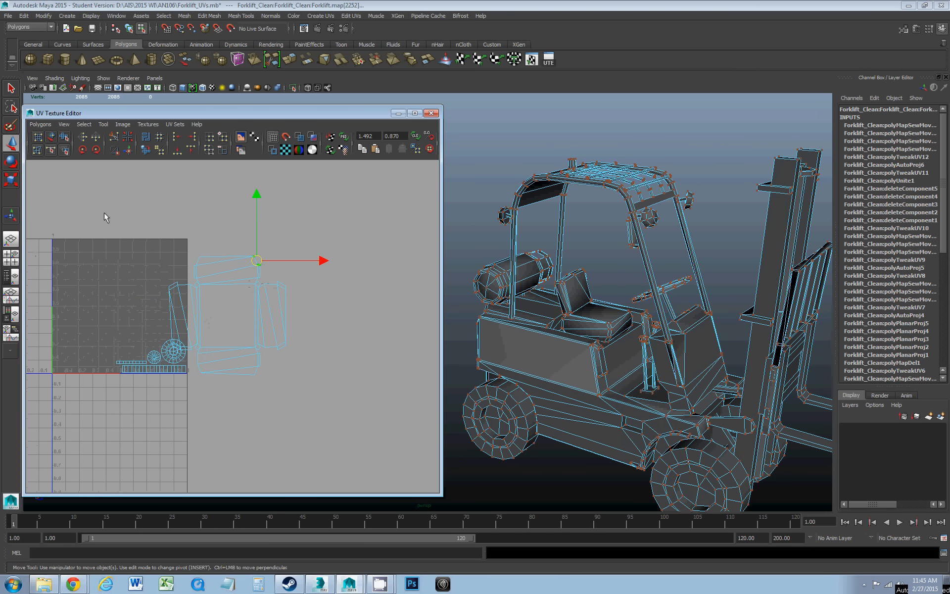
click(85, 125)
click(97, 158)
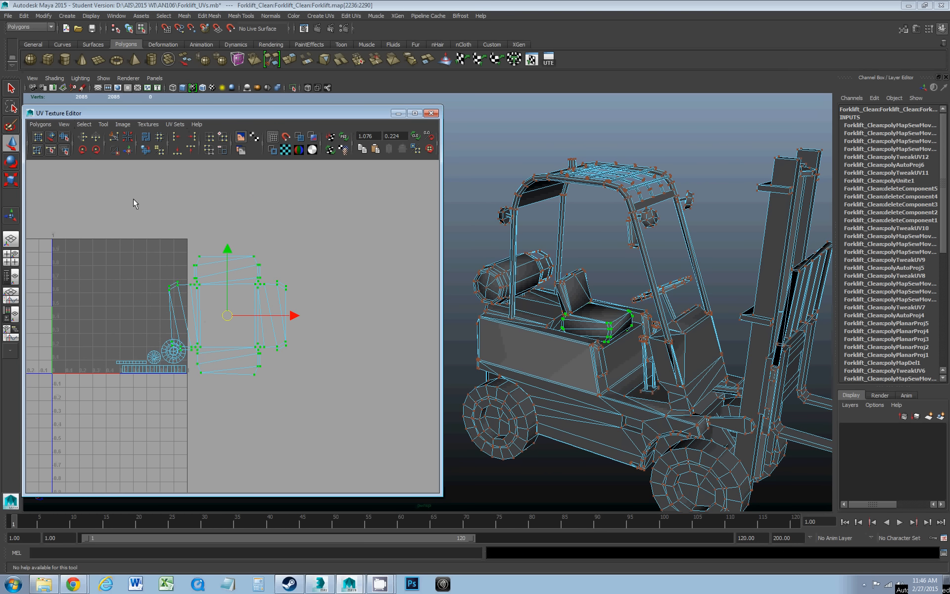
key(r)
drag(228, 315, 184, 354)
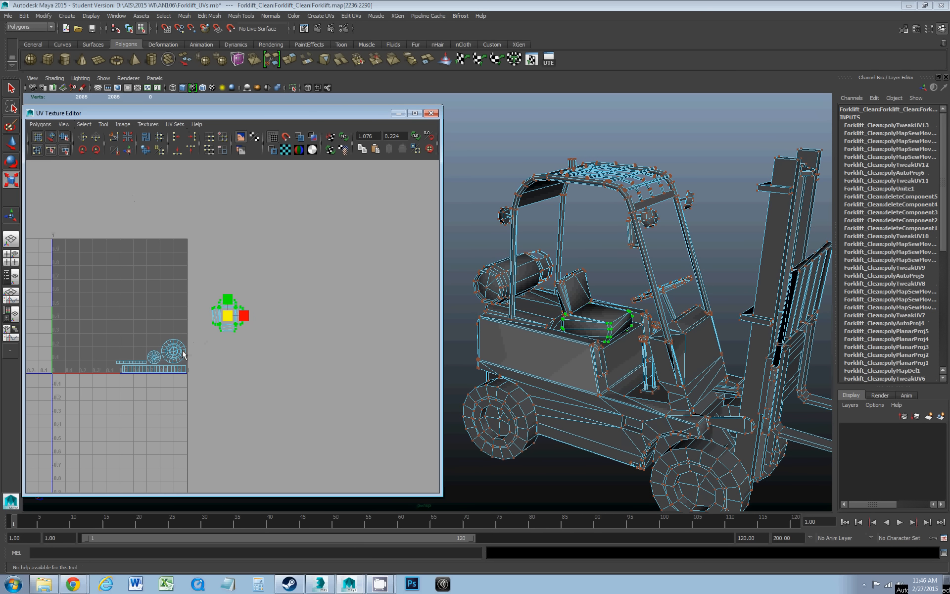
key(w)
drag(228, 315, 173, 323)
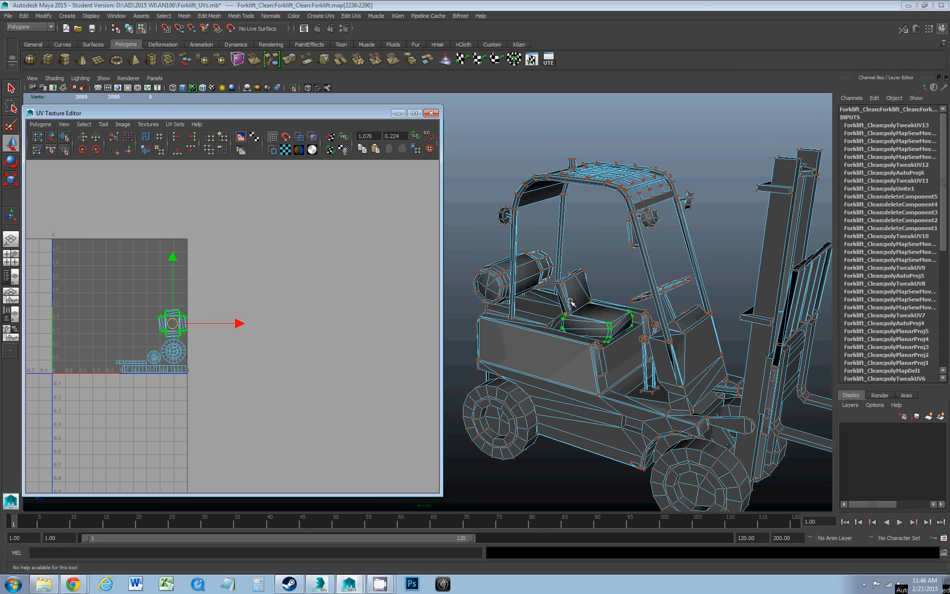
Step: Select the large side panel face of the body and grow the selection to the surrounding faces
click(559, 359)
right_drag(558, 359, 559, 382)
click(559, 362)
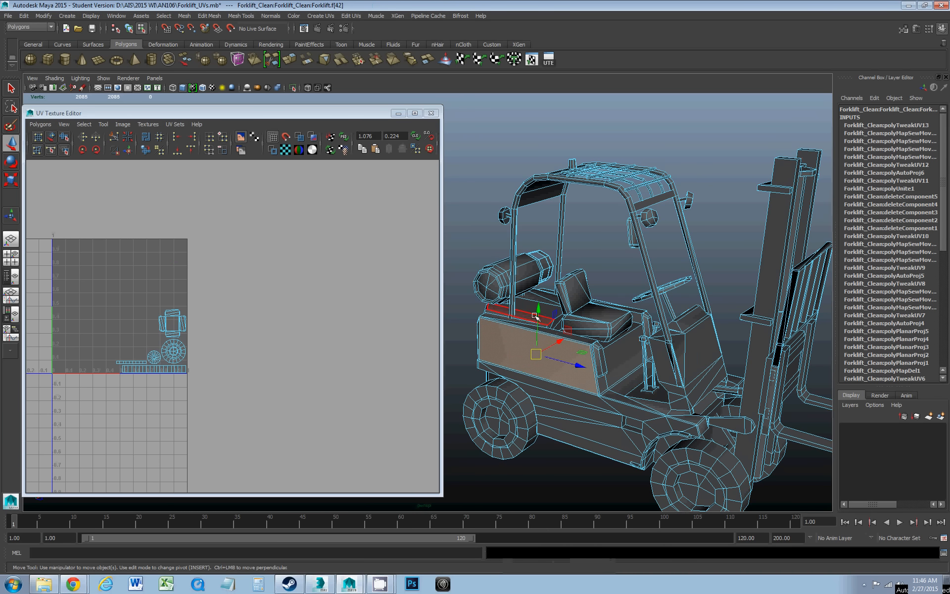
alt+middle_drag(535, 316, 562, 269)
scroll(571, 290, up, 5)
alt+middle_drag(652, 277, 585, 272)
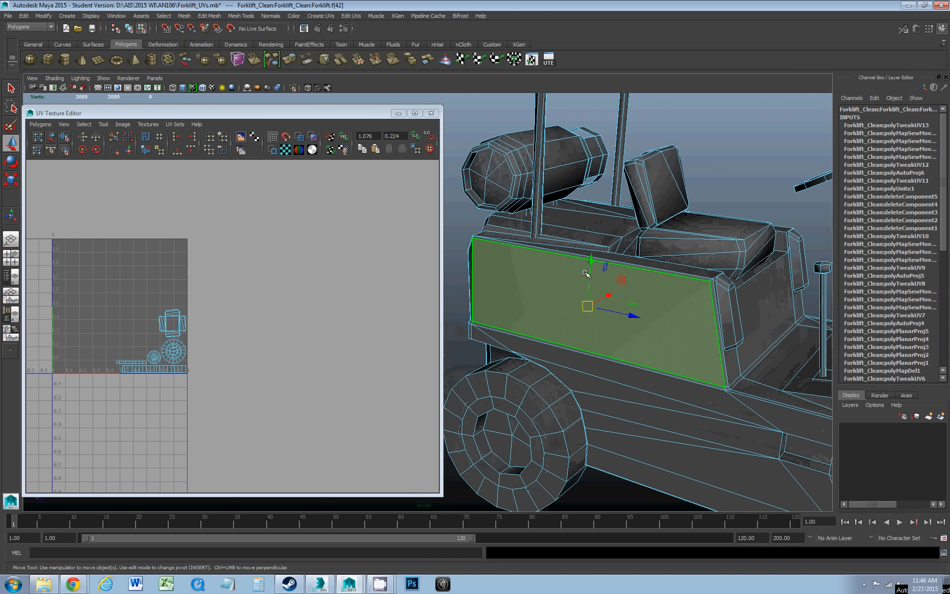
key(shift+period)
key(shift+period)
key(shift+period)
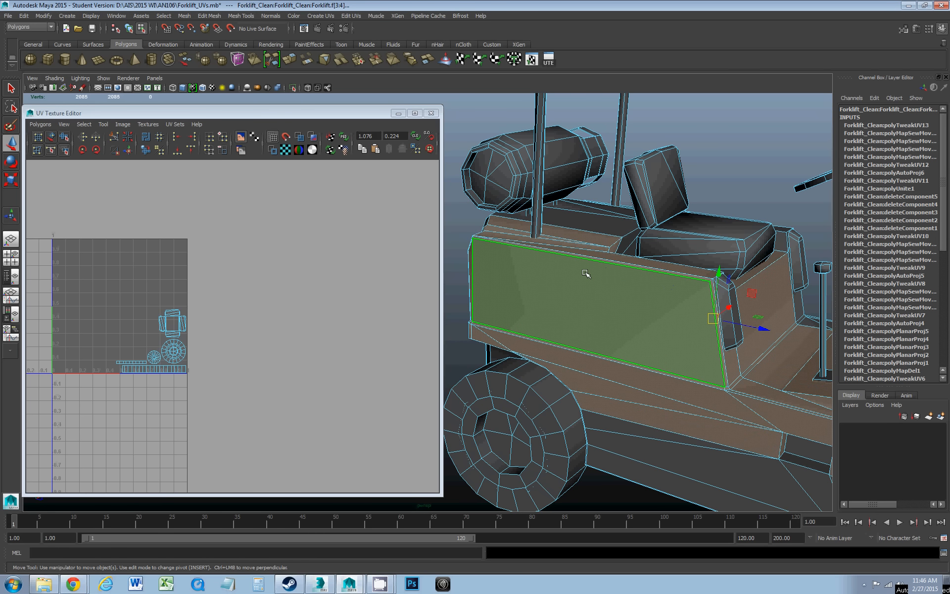
Step: Shrink and regrow the face selection around the body's side panel
key(shift+comma)
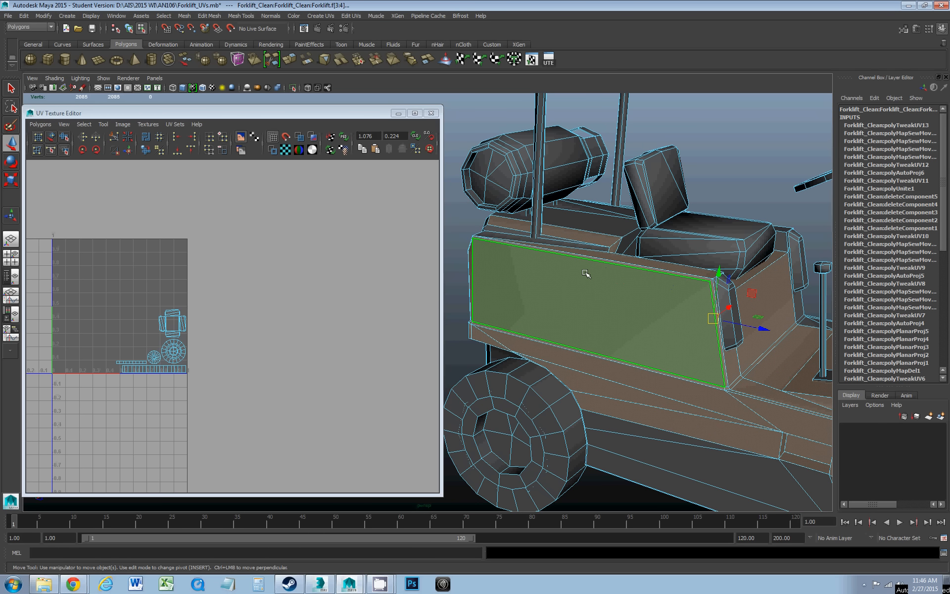
key(shift+comma)
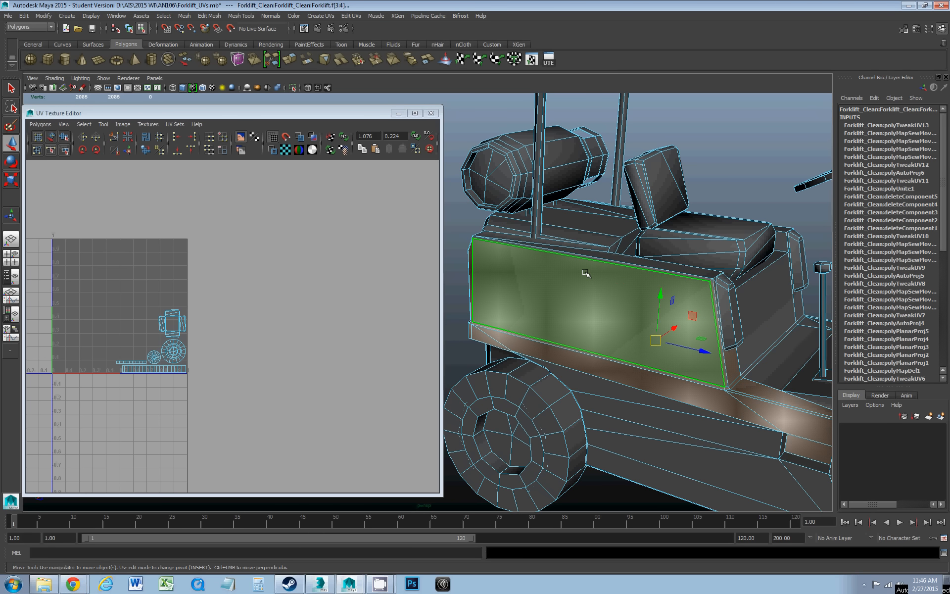
key(shift+comma)
key(shift+period)
key(shift+period)
key(shift+period)
key(shift+comma)
key(shift+comma)
key(shift+period)
Step: Select all connected faces of the forklift body, starting from its large side panel
alt+drag(600, 261, 606, 264)
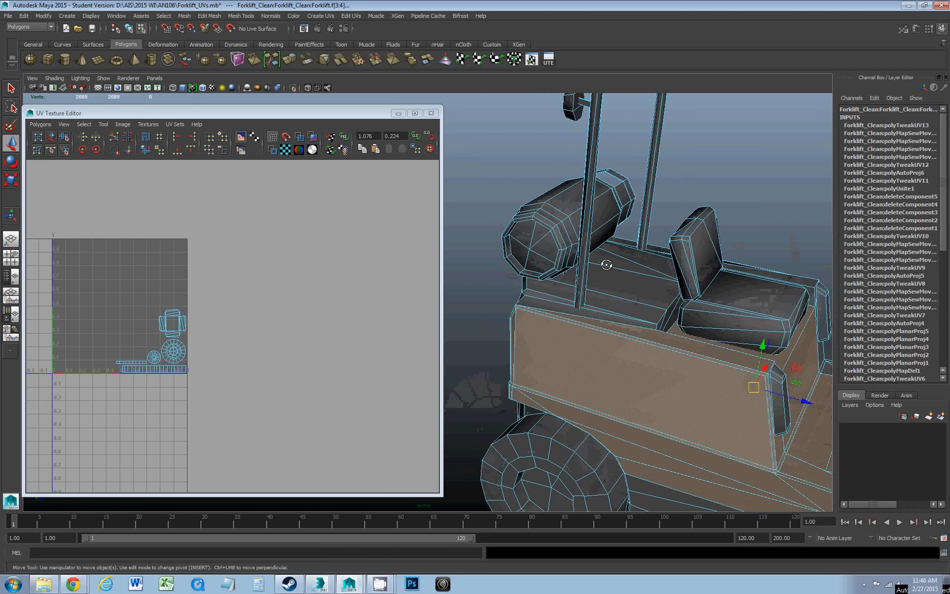
alt+right_drag(606, 264, 569, 263)
alt+drag(569, 263, 599, 233)
alt+middle_drag(599, 233, 626, 258)
scroll(626, 258, up, 2)
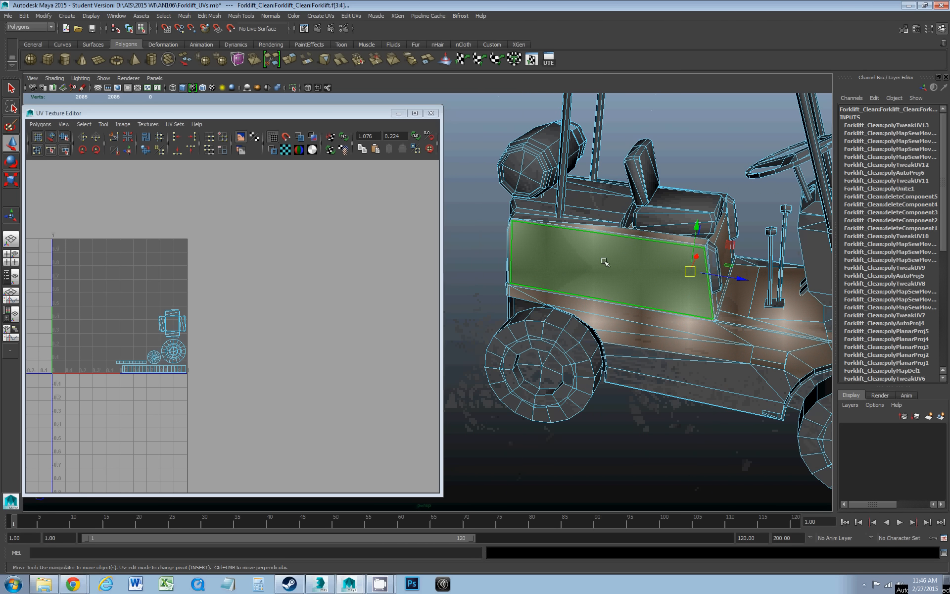
click(603, 261)
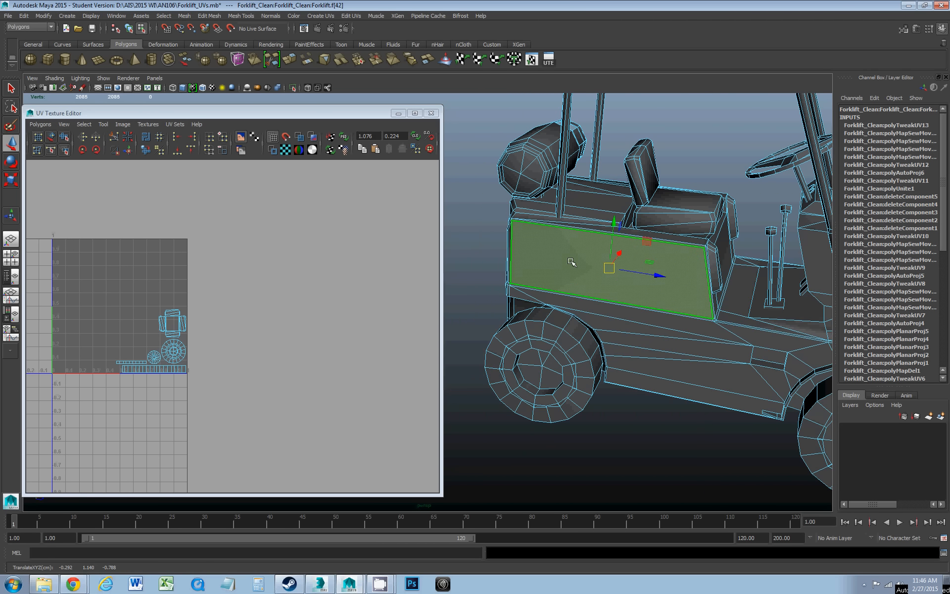
double_click(639, 327)
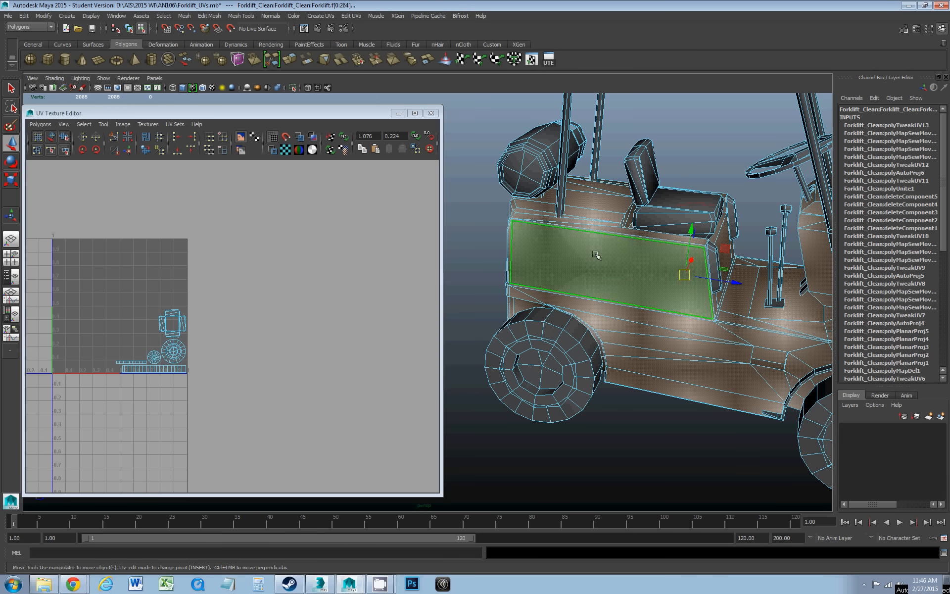
Step: Apply automatic mapping to the body faces and move the new UV shells outside the 0 to 1 square, above its upper-left corner
scroll(755, 295, down, 3)
alt+drag(755, 295, 670, 284)
alt+middle_drag(670, 284, 817, 308)
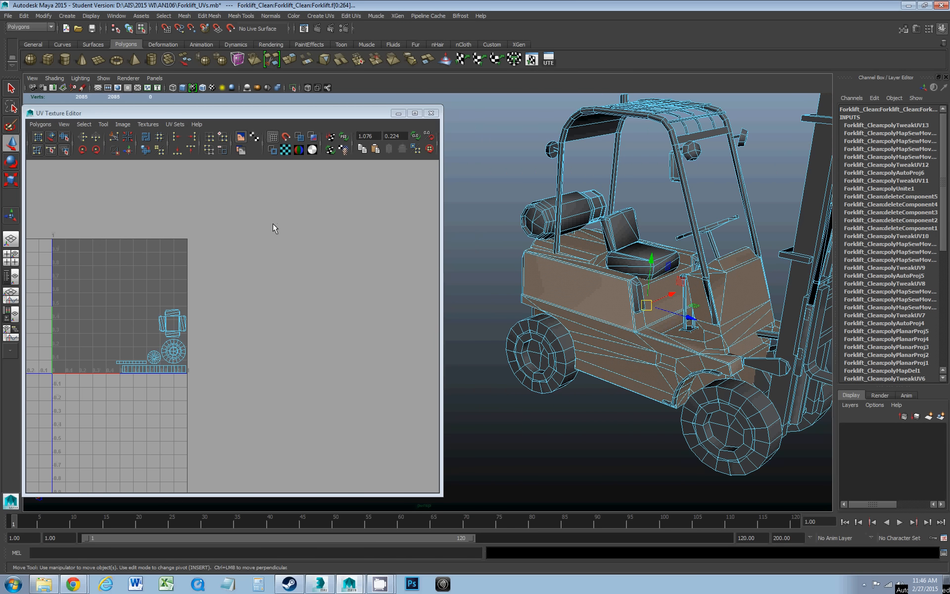
click(351, 15)
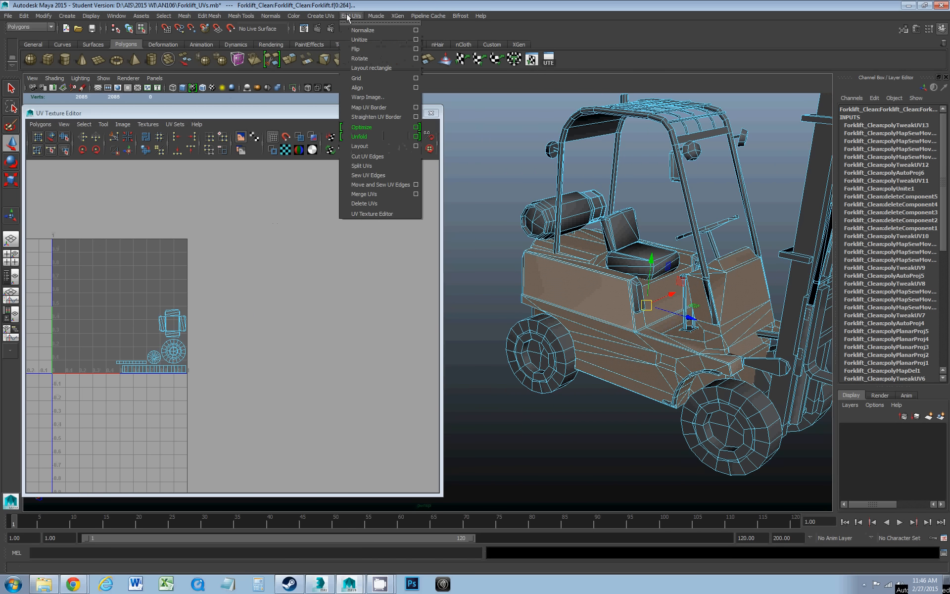
mouse_move(321, 15)
click(323, 58)
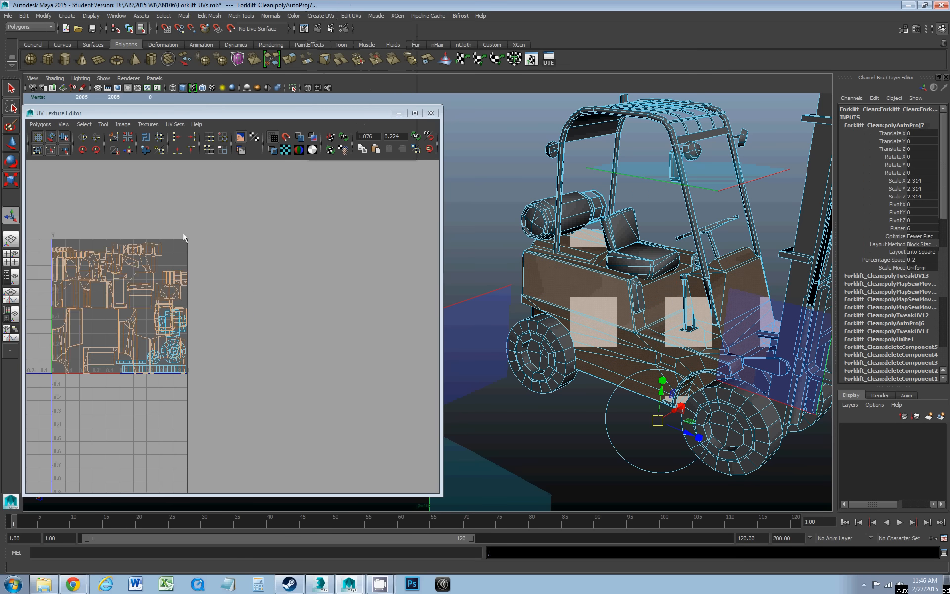
key(w)
drag(158, 309, 101, 225)
Step: Select the body's large side panel face and extend the selection to its whole UV shell
click(594, 303)
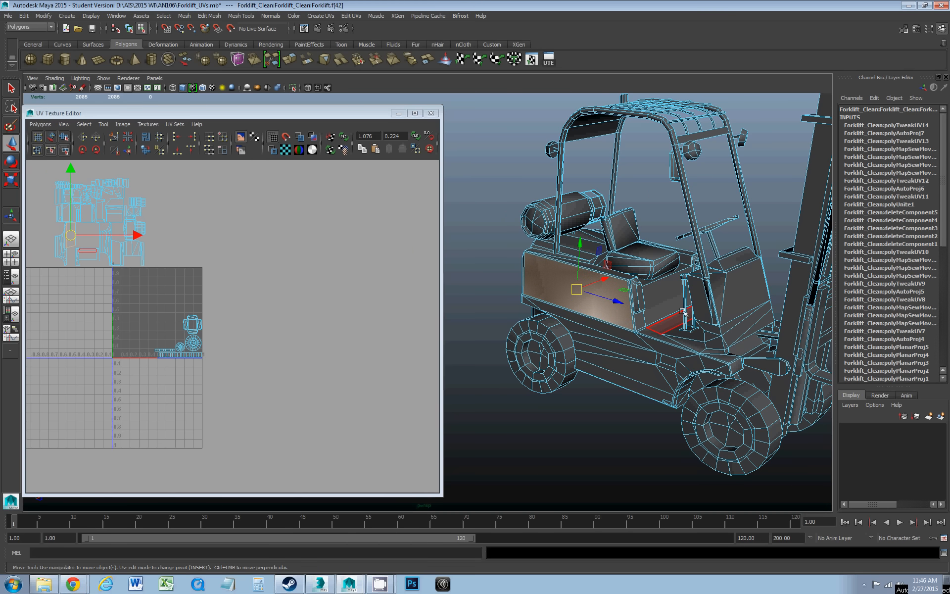
alt+drag(691, 308, 685, 313)
click(43, 232)
scroll(43, 236, up, 10)
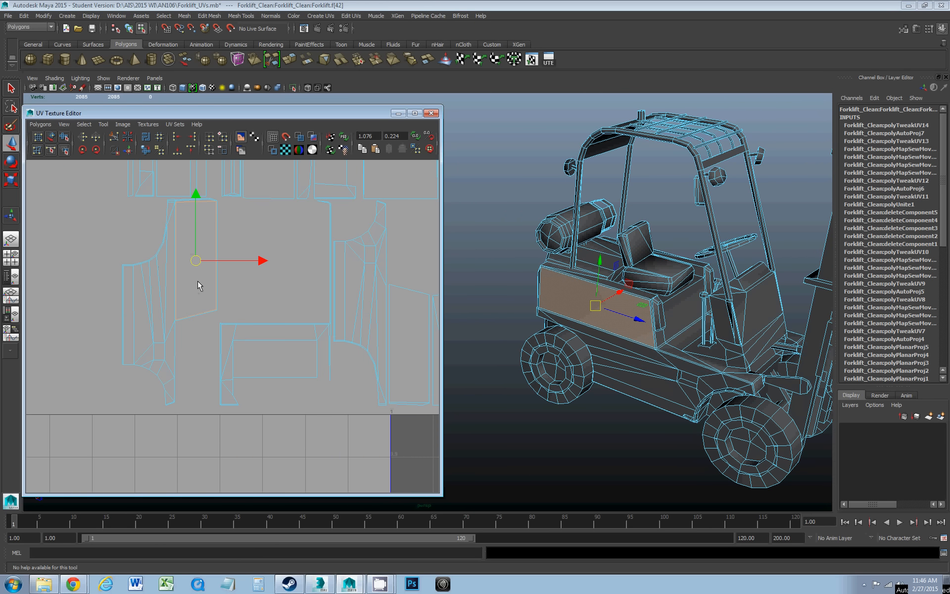
click(85, 124)
click(100, 157)
Step: Rotate the side panel's UV shell 90° counterclockwise and move it into the 0 to 1 square
scroll(193, 295, down, 2)
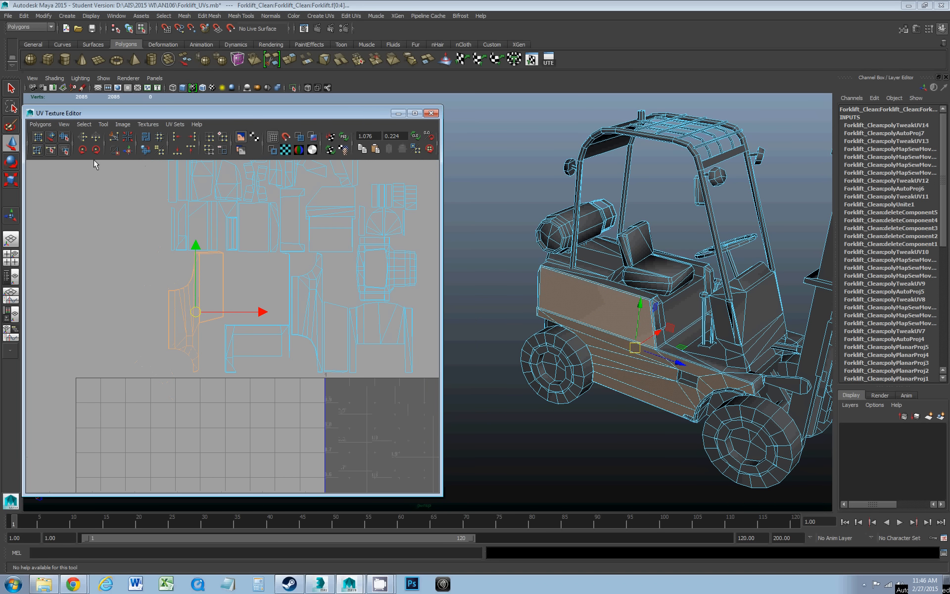
click(83, 149)
click(83, 150)
scroll(228, 342, down, 2)
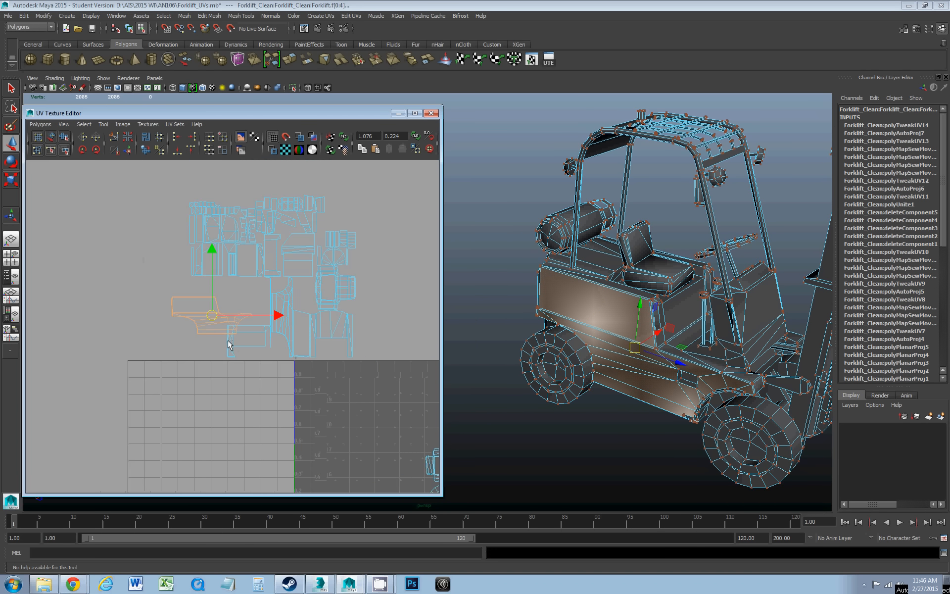
drag(211, 316, 352, 414)
key(f)
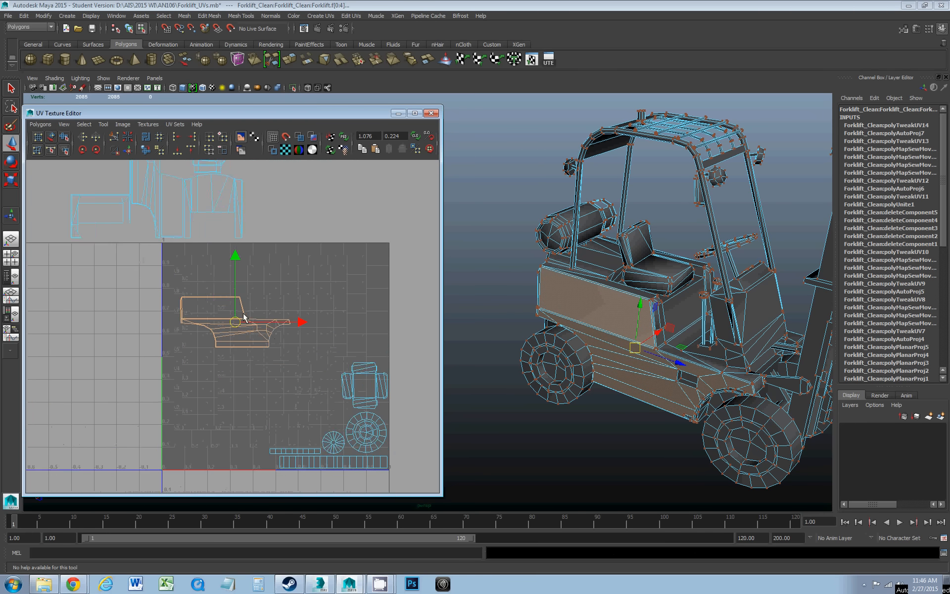
click(96, 150)
click(96, 149)
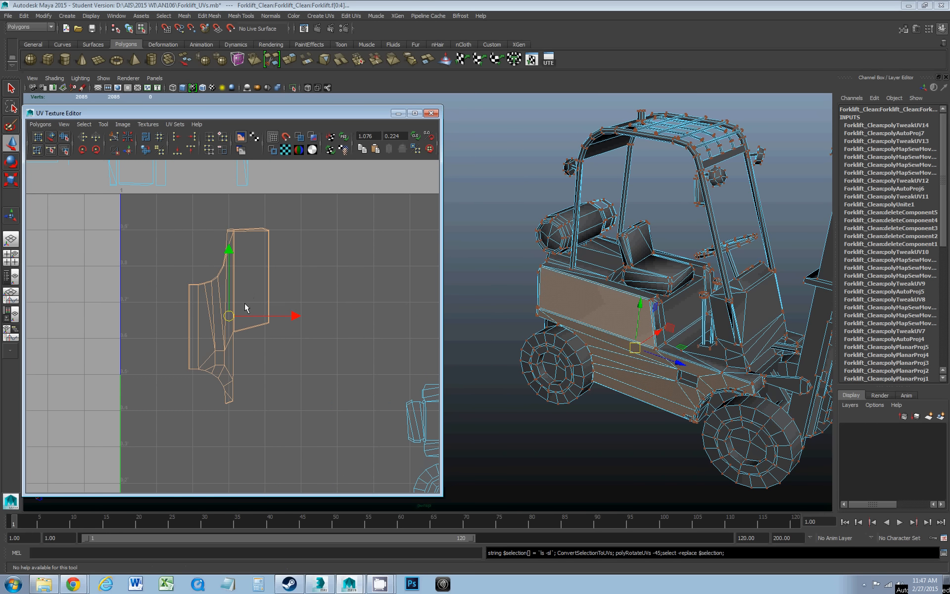
click(82, 149)
click(82, 149)
Step: Place the body side's UV shell in the upper-left corner of the 0 to 1 square
scroll(284, 309, down, 3)
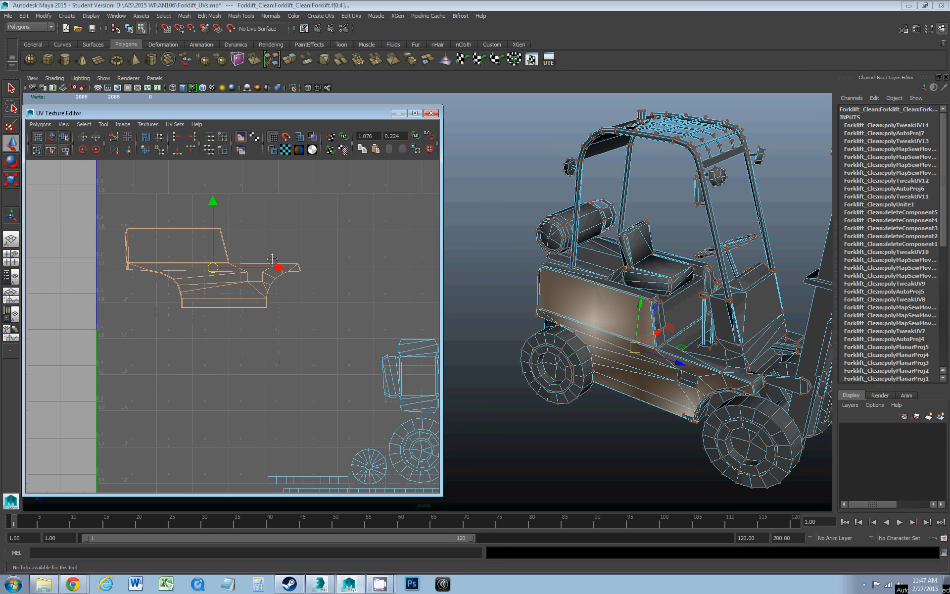
drag(199, 269, 179, 213)
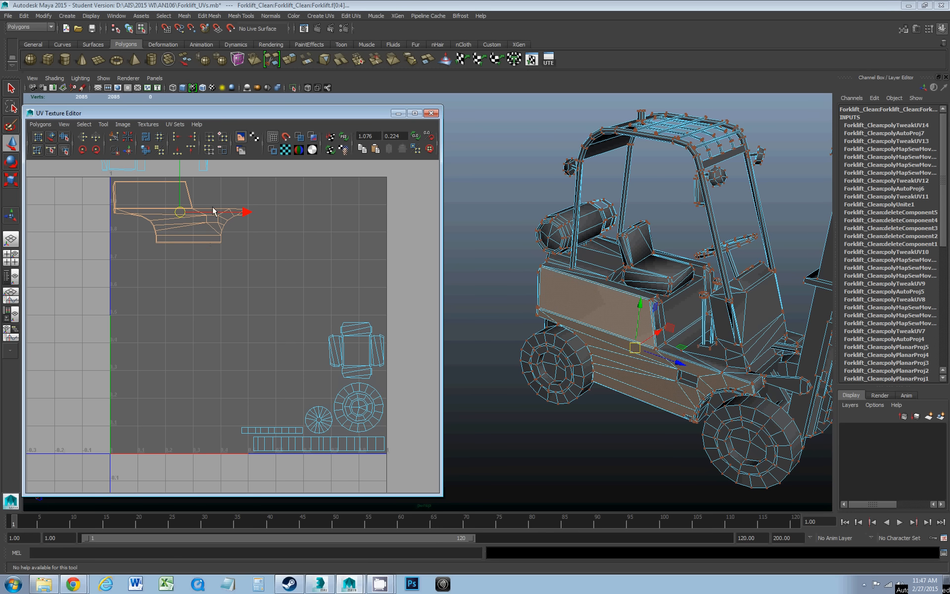
Step: Select the large side panel face on the opposite side of the body and extend the selection to its UV shell
alt+drag(660, 345, 568, 325)
scroll(568, 325, up, 5)
alt+middle_drag(548, 331, 544, 289)
click(642, 311)
right_drag(645, 312, 646, 335)
click(641, 313)
scroll(238, 275, down, 5)
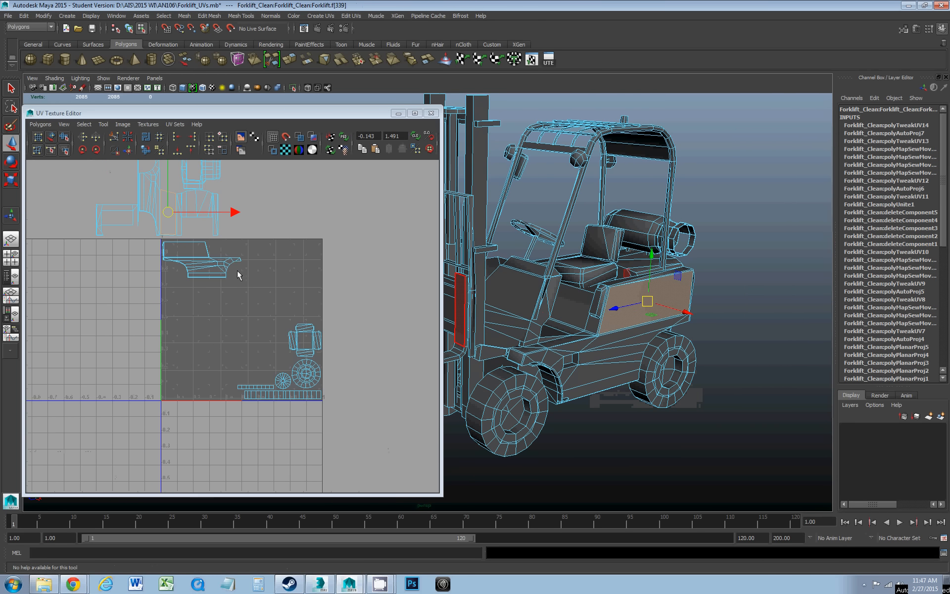
key(f)
scroll(237, 319, up, 3)
click(84, 124)
click(94, 157)
scroll(203, 279, up, 4)
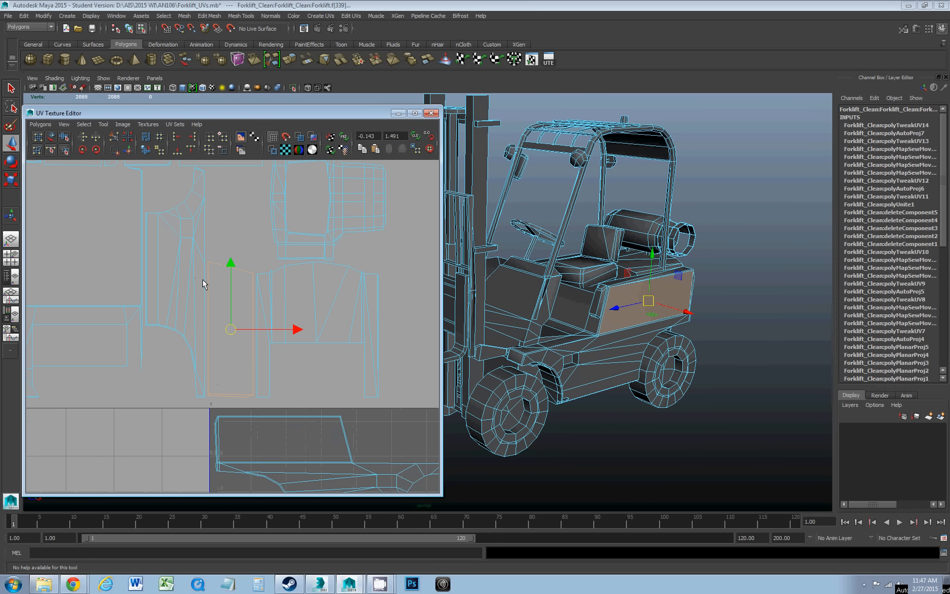
Step: Try to move and sew the opposite side panel's long lower UV edge, and undo the sew
click(143, 409)
right_click(175, 363)
right_drag(176, 363, 176, 339)
click(191, 332)
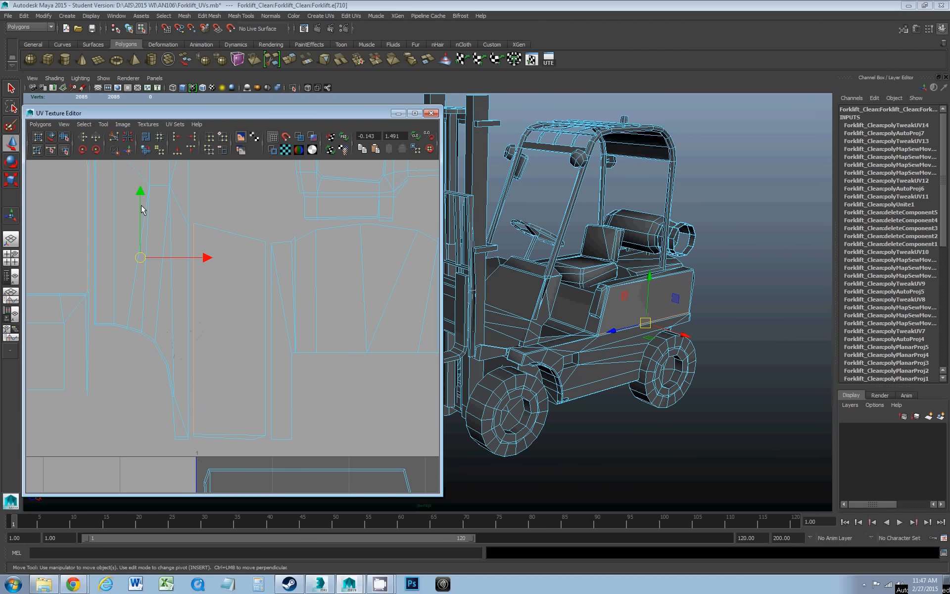
click(128, 150)
scroll(176, 271, down, 5)
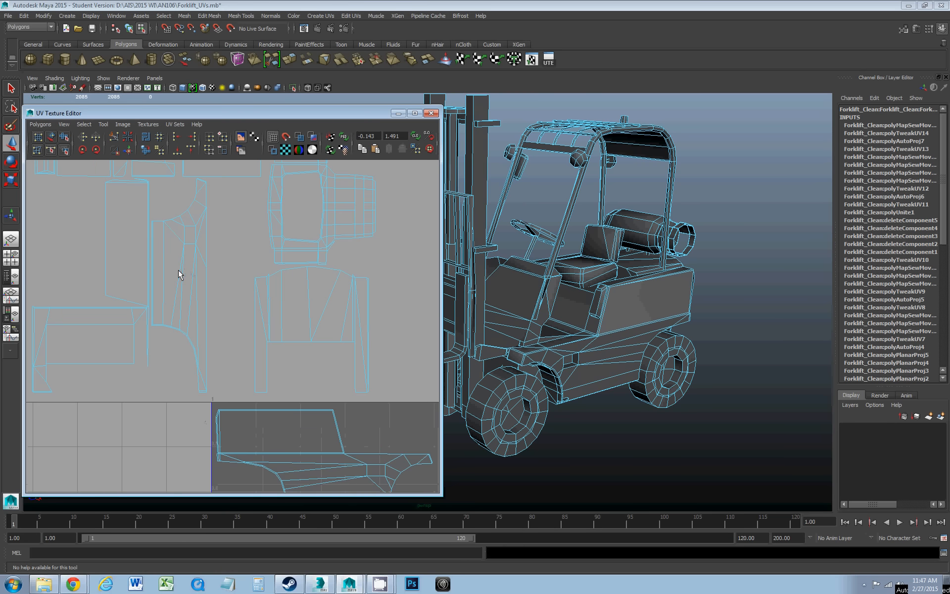
key(ctrl+z)
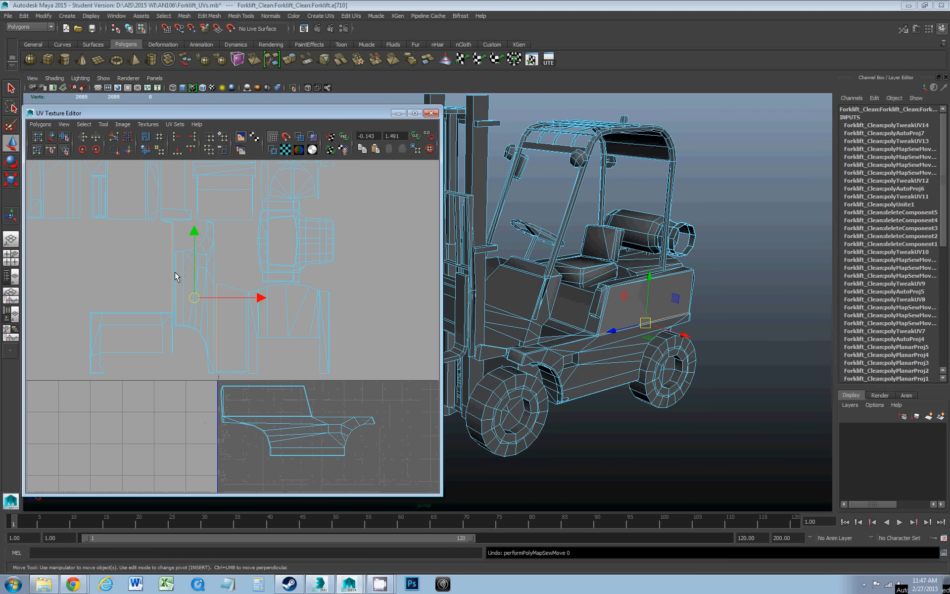
Step: Move and sew the floor's UV shell onto the long upper edge of the opposite lower body side
scroll(176, 276, up, 2)
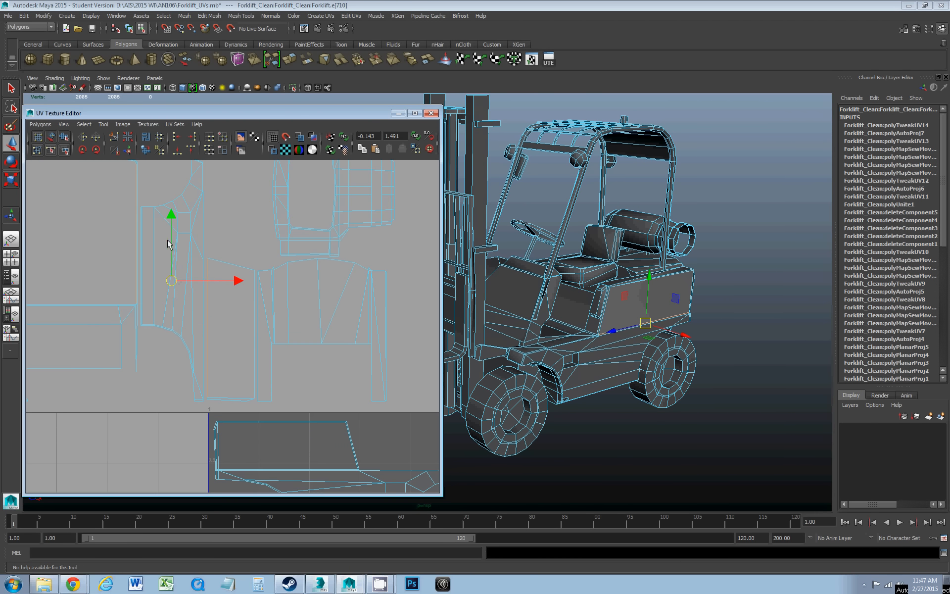
click(200, 246)
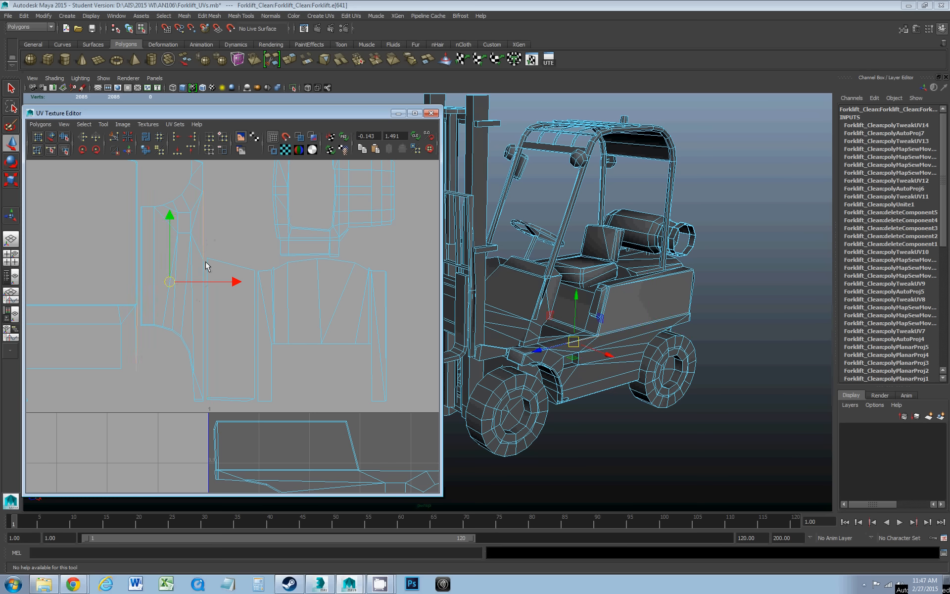
shift+click(200, 242)
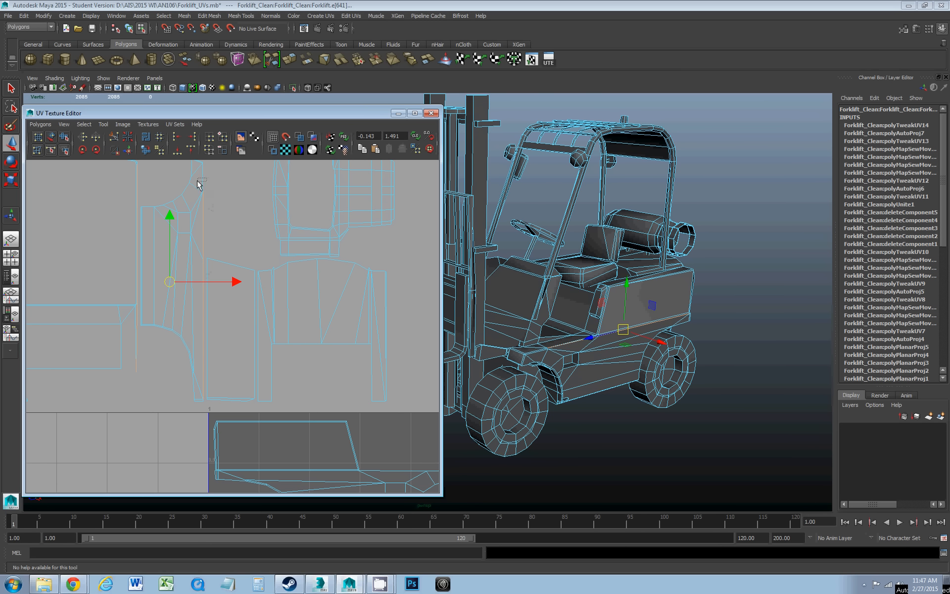
click(128, 150)
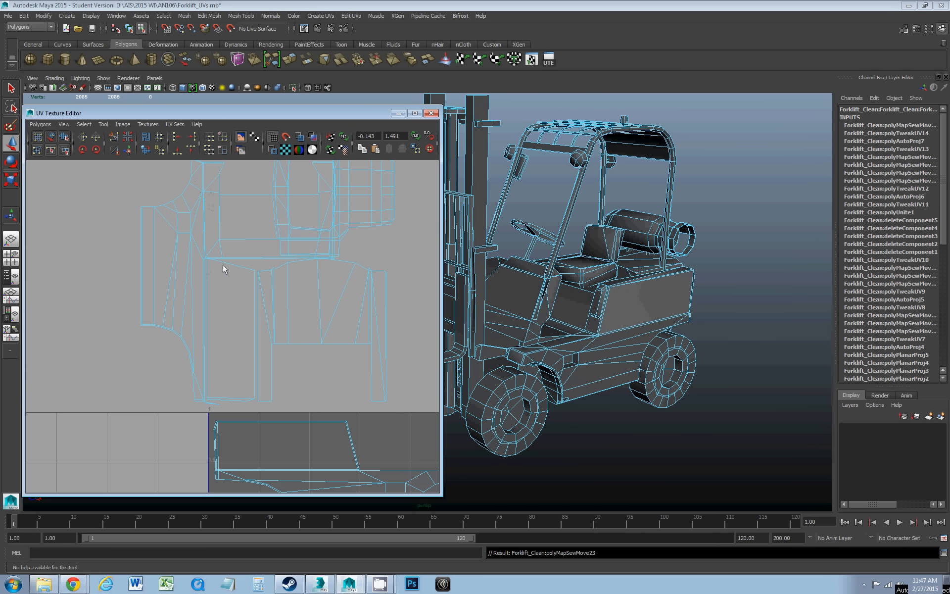
scroll(223, 267, up, 1)
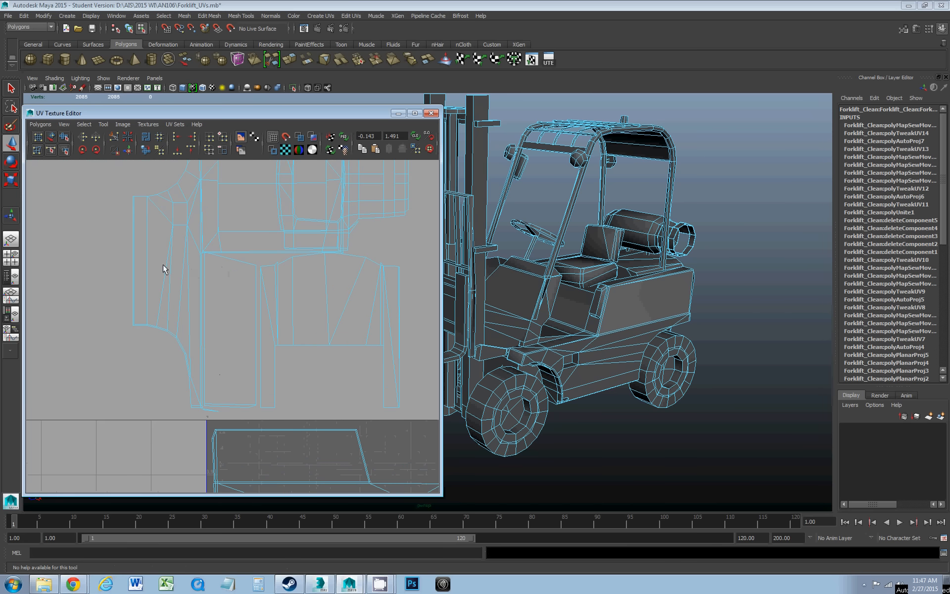
click(133, 319)
click(84, 125)
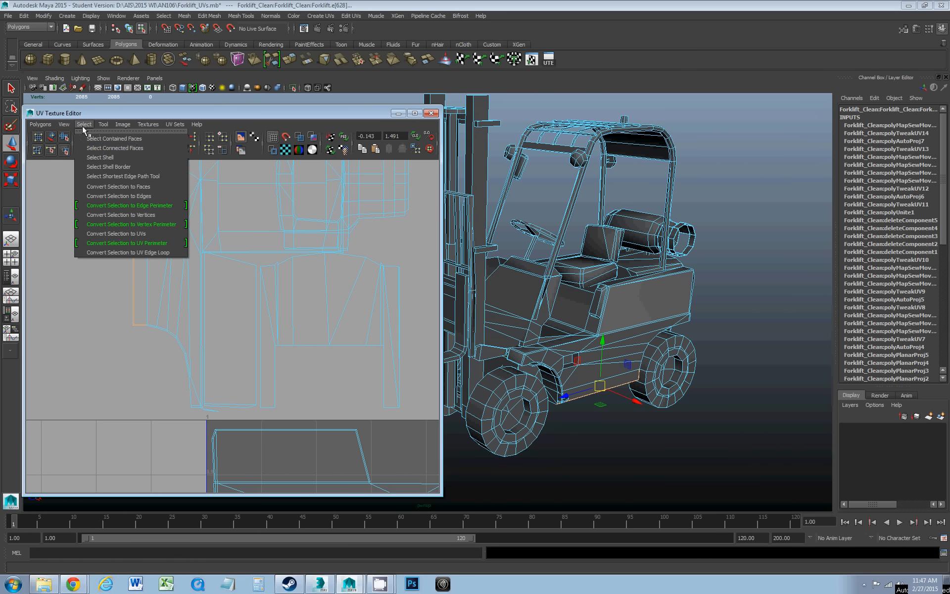
click(92, 158)
scroll(205, 257, down, 2)
drag(202, 252, 134, 316)
key(ctrl+z)
Step: Select all UVs of the joined lower side and floor shell and move it clear of the overlapping shells
click(144, 305)
scroll(183, 318, up, 3)
right_drag(149, 318, 191, 319)
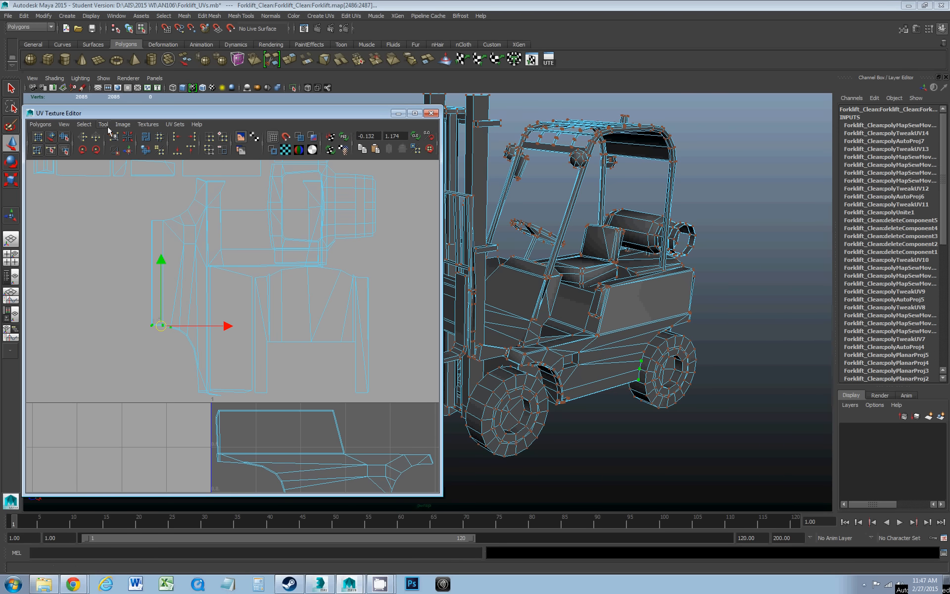
click(84, 125)
click(94, 156)
scroll(248, 308, down, 2)
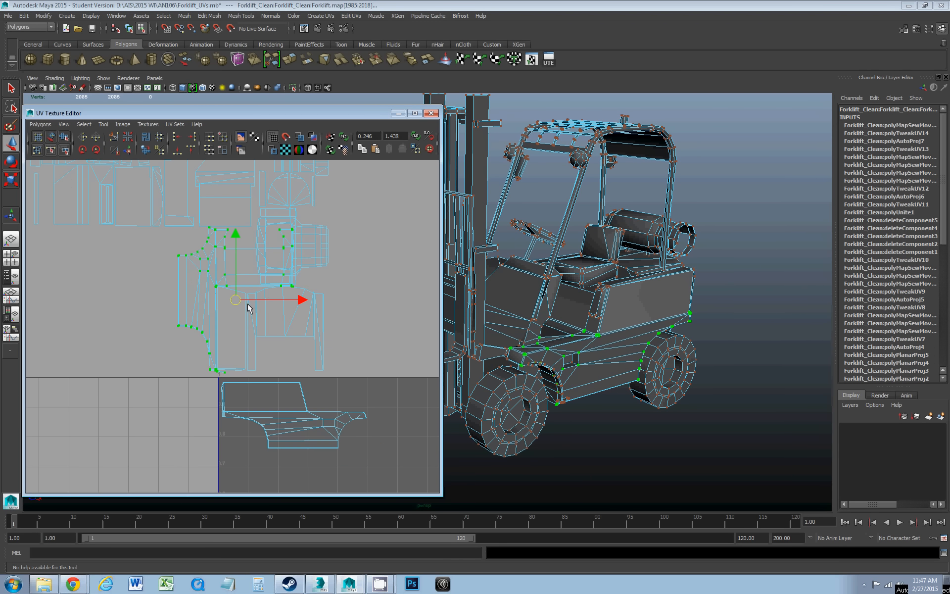
drag(240, 301, 131, 334)
Step: Rotate the joined side and floor shell clockwise in 45° steps until the body side's bottom edge faces down
click(96, 150)
click(96, 149)
click(96, 149)
click(96, 149)
click(96, 150)
click(96, 150)
scroll(193, 334, up, 5)
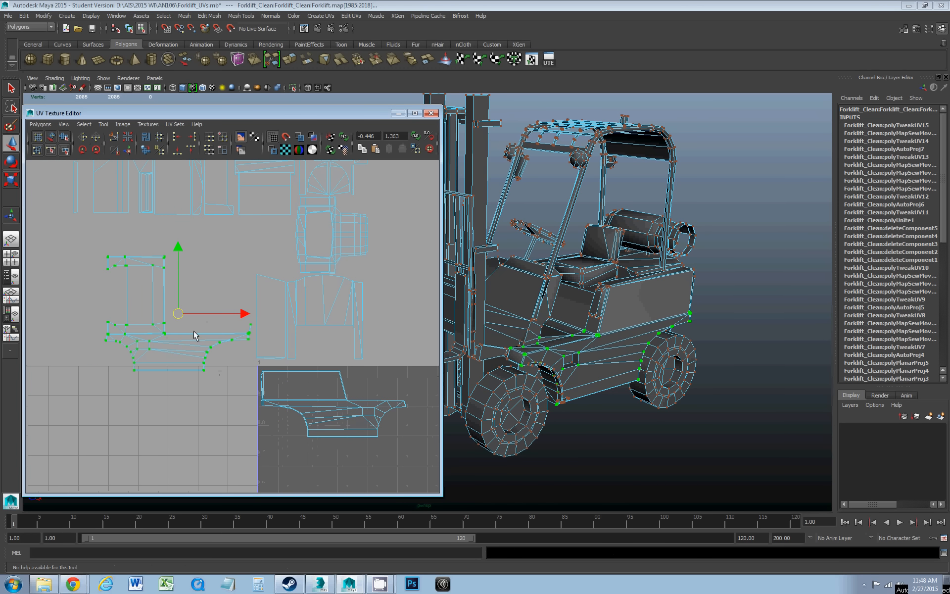
Step: Move and sew the opposite side panel onto the long upper edge of the rotated body side shell
right_drag(177, 333, 175, 320)
click(171, 332)
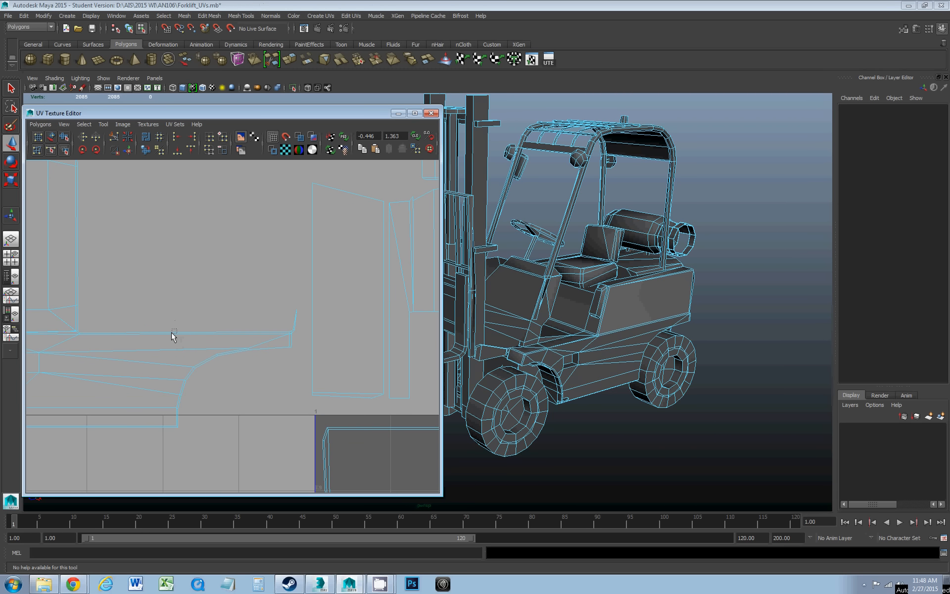
click(129, 150)
scroll(213, 304, down, 5)
alt+middle_drag(135, 266, 164, 271)
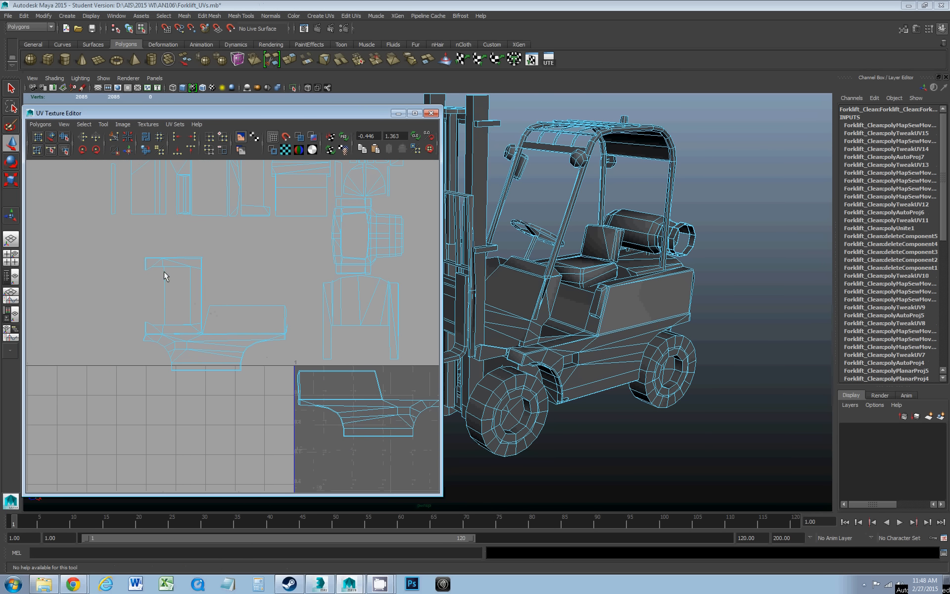
Step: Select all UVs of the combined side, floor and panel shell and place it beside the first side shell at the square's upper edge
drag(290, 385, 291, 383)
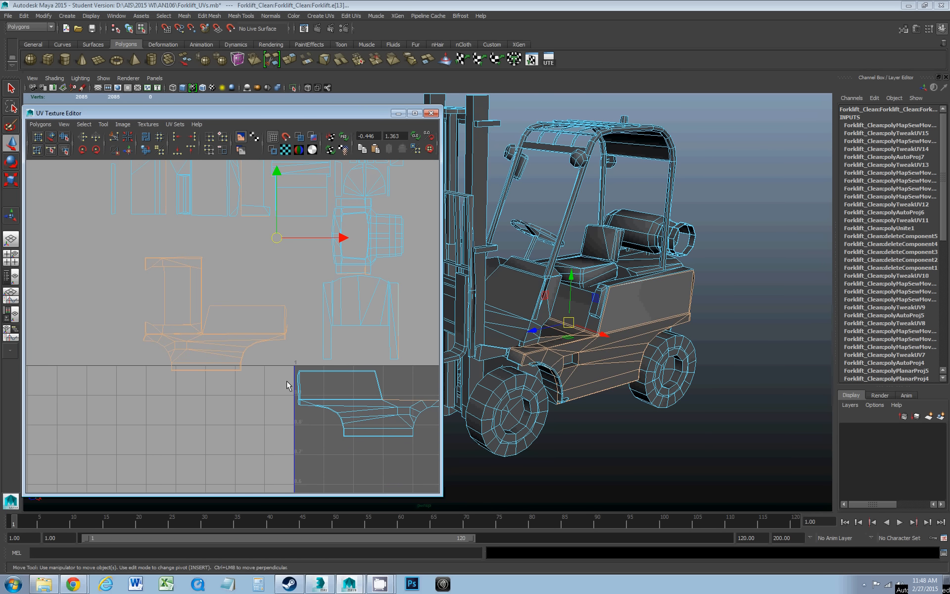
scroll(274, 366, down, 1)
right_drag(208, 349, 242, 347)
drag(138, 258, 283, 376)
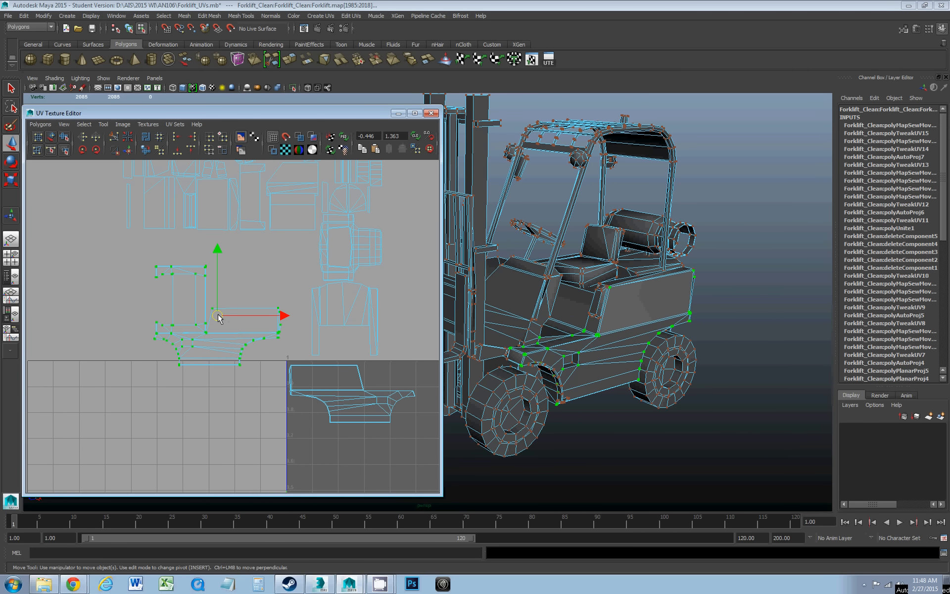
scroll(218, 319, down, 2)
drag(223, 322, 399, 355)
Step: Add the first body side shell to the selection, expand it to full shells, and move both side shells down inside the UV square
scroll(399, 356, down, 4)
alt+middle_drag(318, 365, 287, 365)
scroll(287, 365, up, 3)
shift+drag(218, 344, 312, 394)
scroll(305, 381, down, 1)
drag(293, 353, 311, 340)
key(ctrl+z)
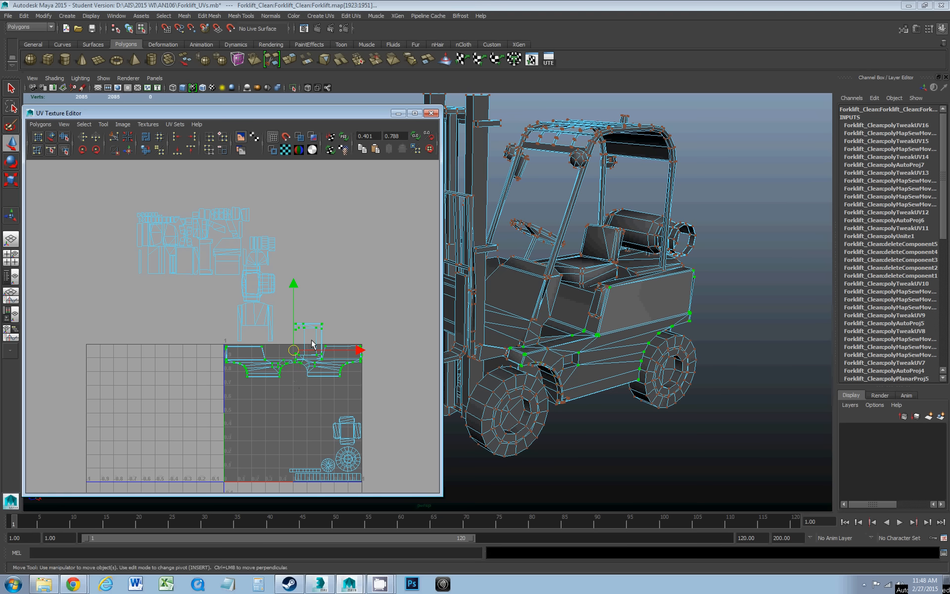
click(84, 124)
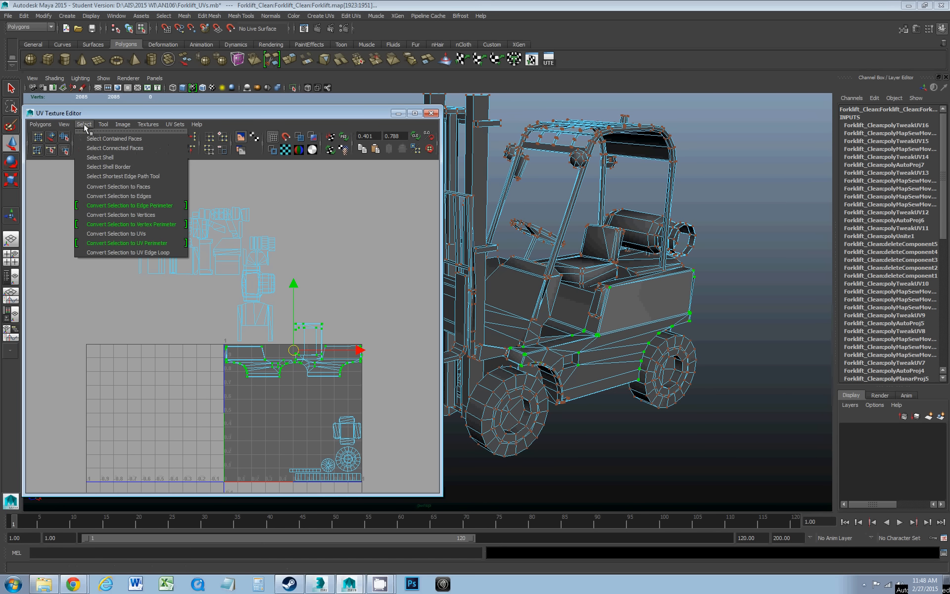
click(100, 158)
drag(294, 350, 294, 371)
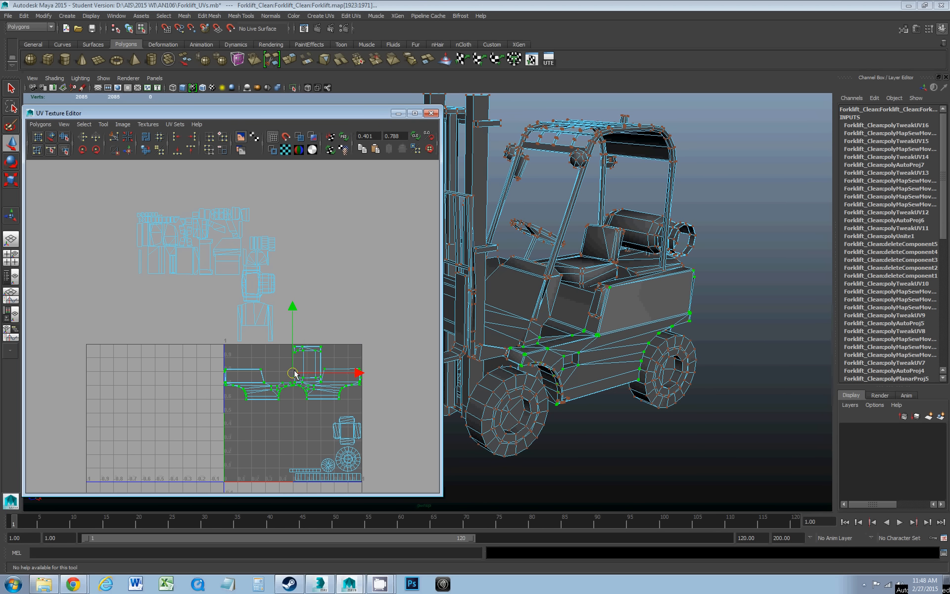
scroll(294, 375, up, 5)
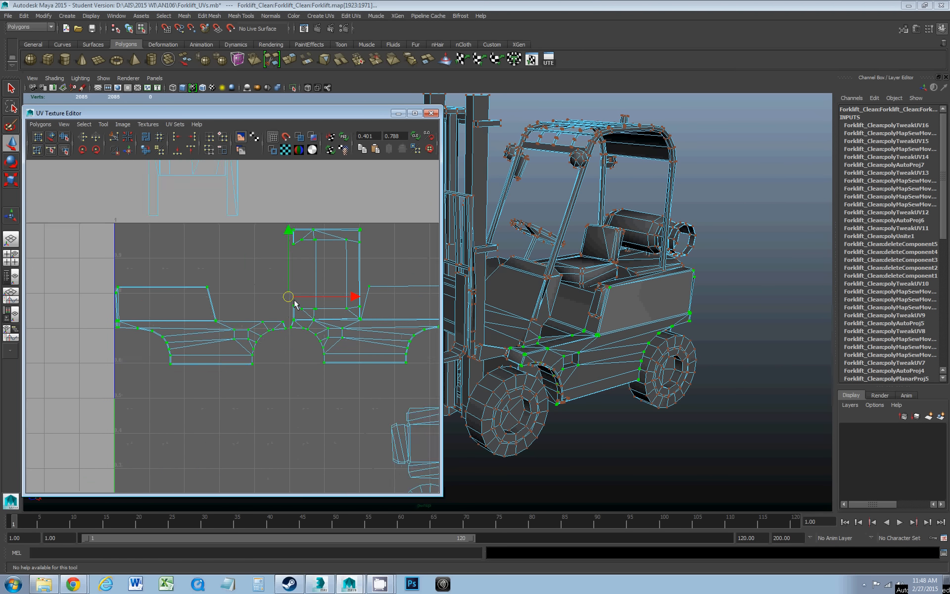
alt+middle_drag(295, 300, 238, 310)
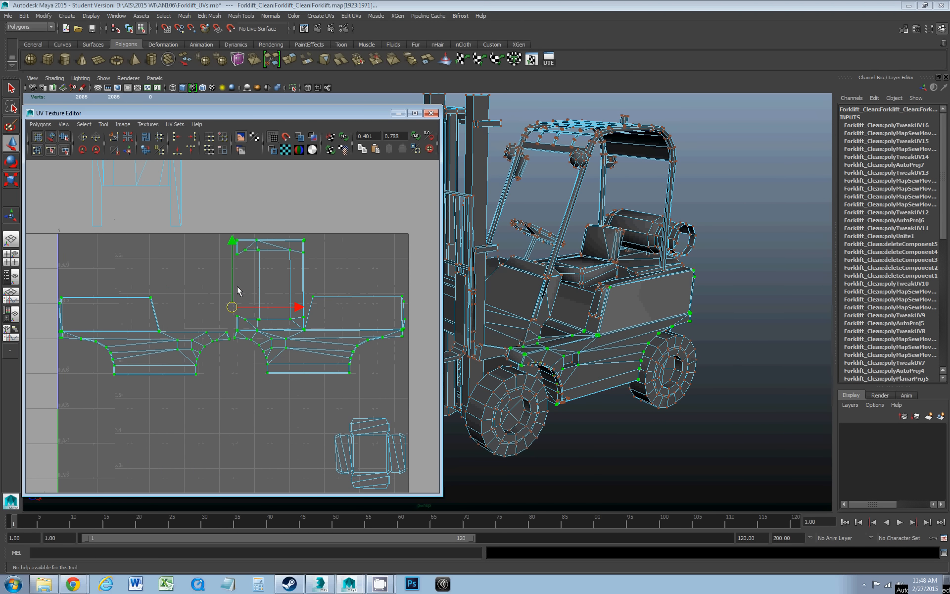
scroll(236, 287, down, 2)
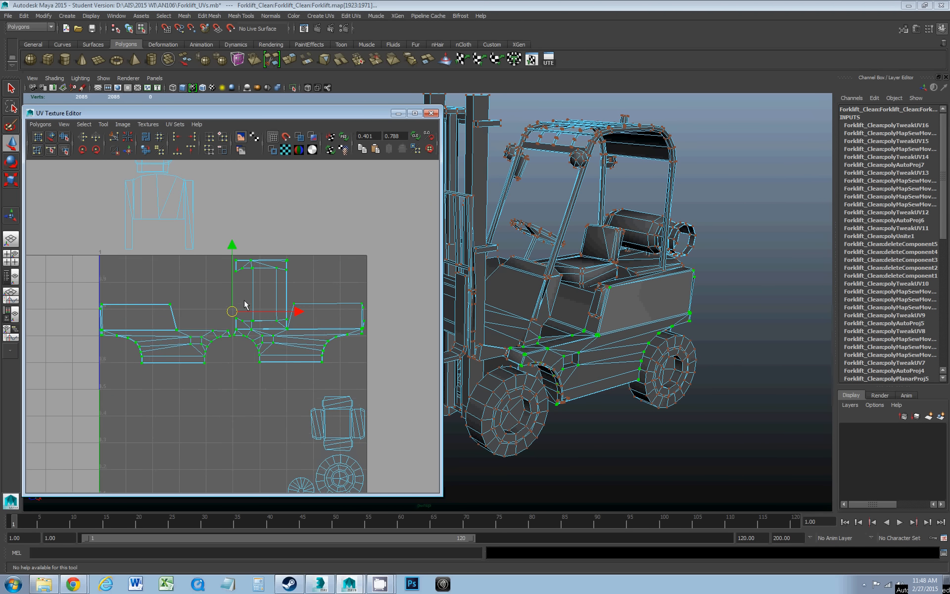
alt+middle_drag(253, 357, 265, 314)
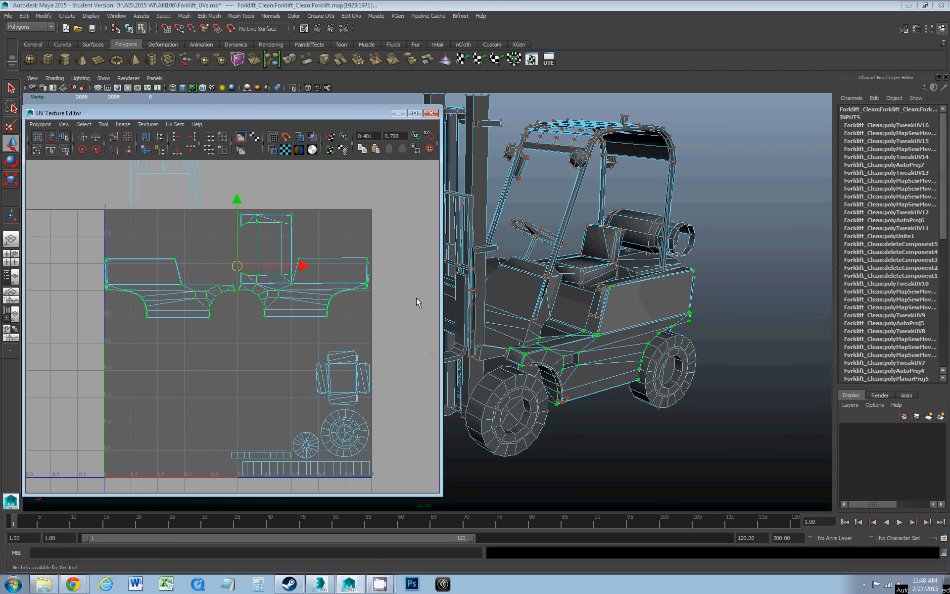
drag(289, 115, 296, 110)
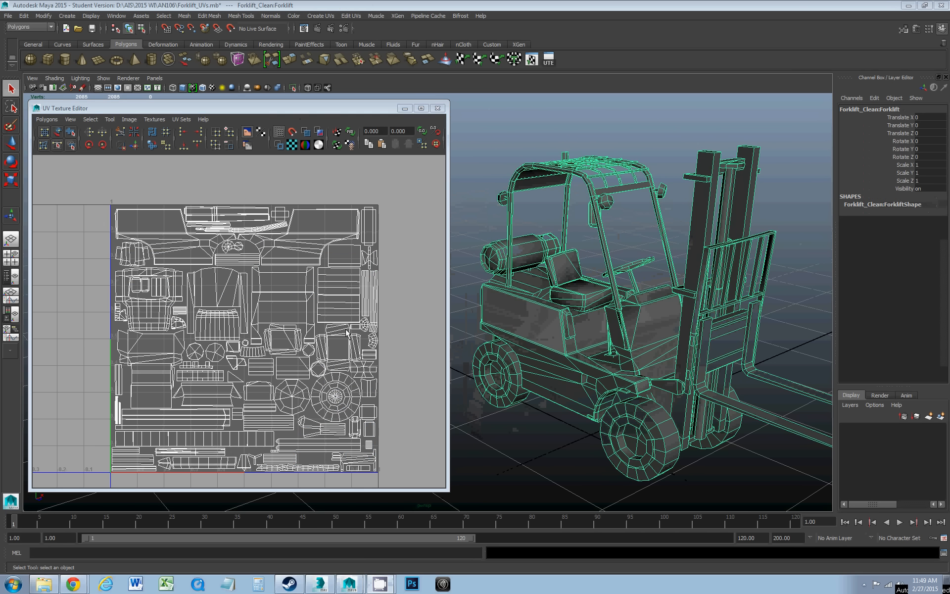
Step: Select the wheel side, tire tread, seat back and front cowl shells in turn to match each with its part on the model
alt+middle_drag(316, 379, 301, 366)
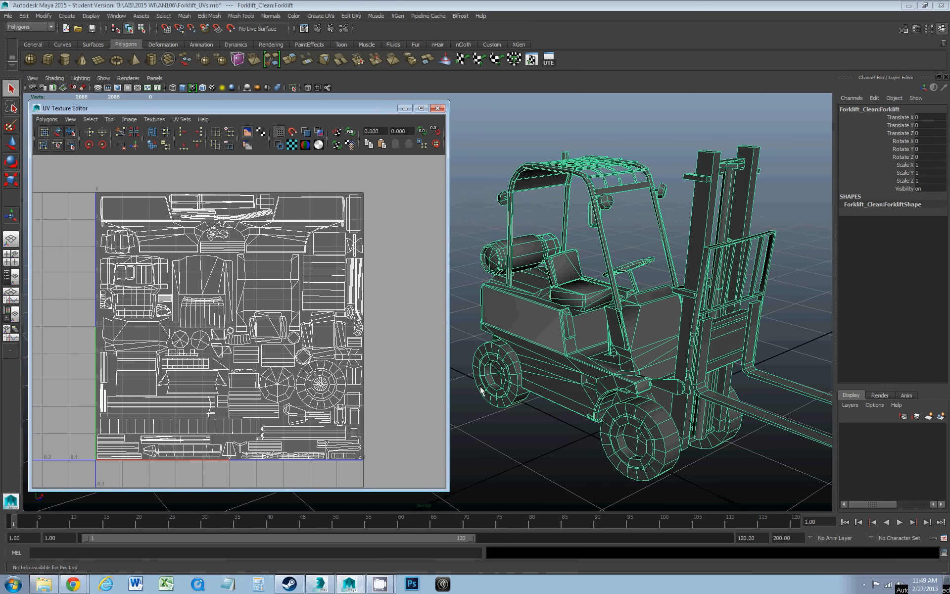
scroll(336, 422, up, 2)
right_drag(331, 427, 329, 436)
double_click(329, 436)
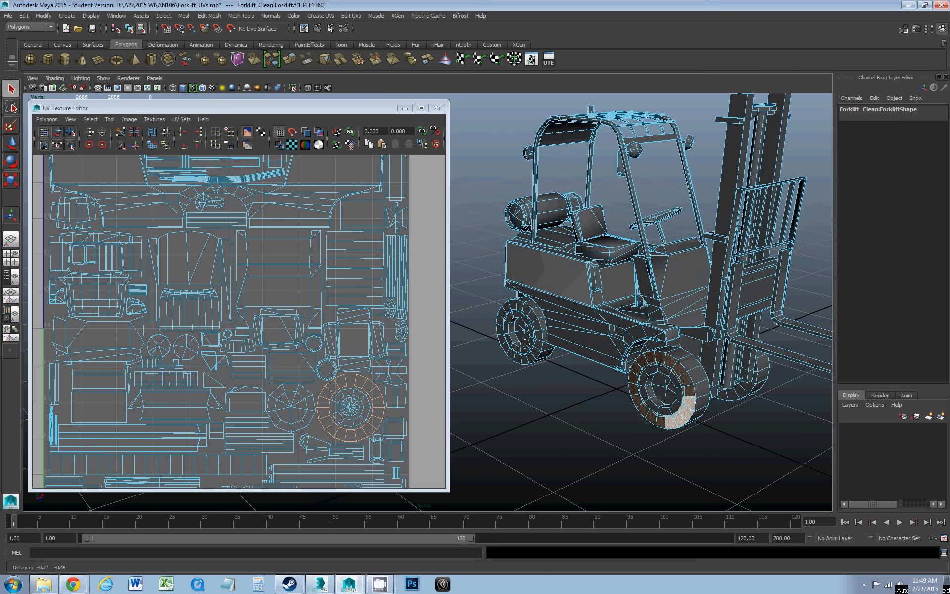
scroll(508, 398, down, 4)
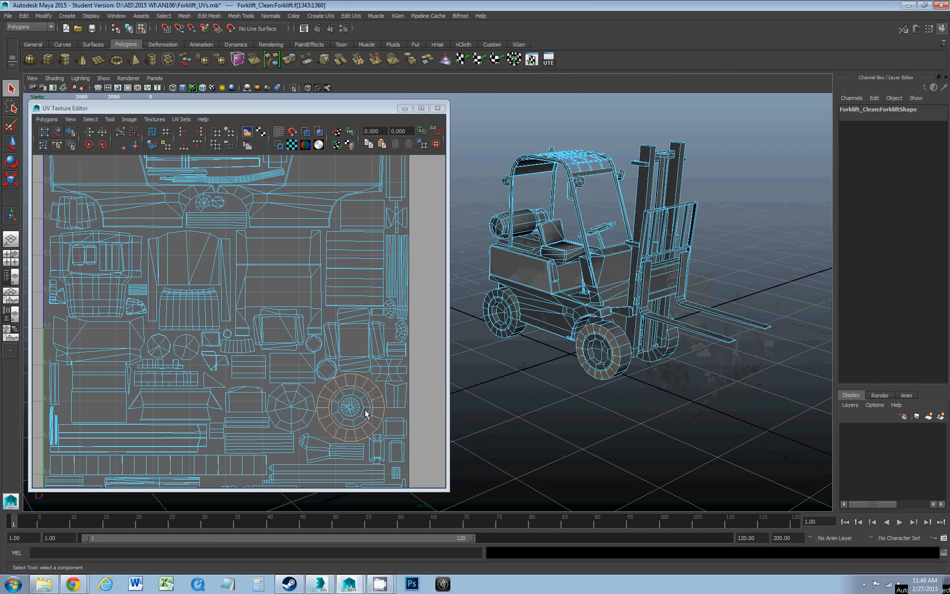
double_click(244, 465)
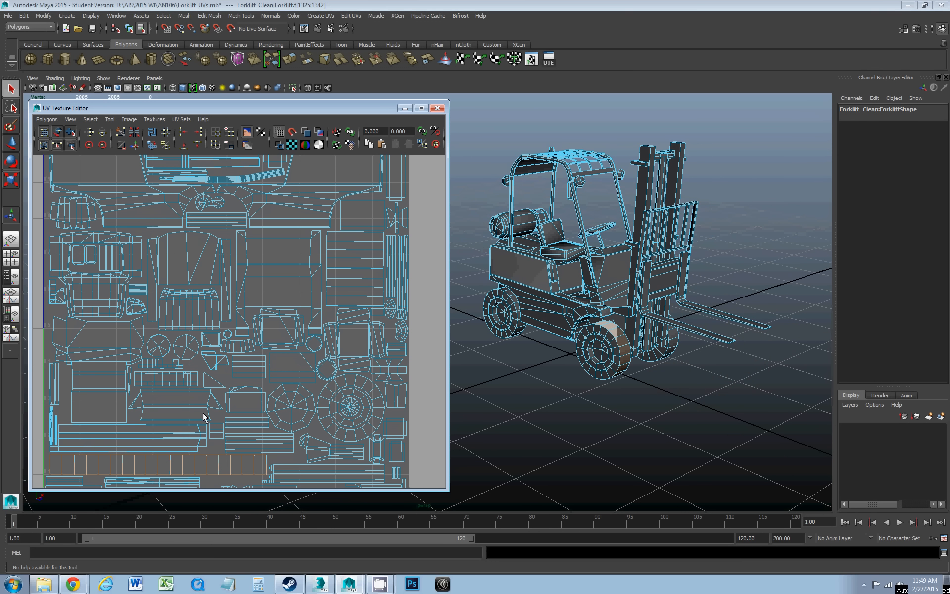
double_click(267, 349)
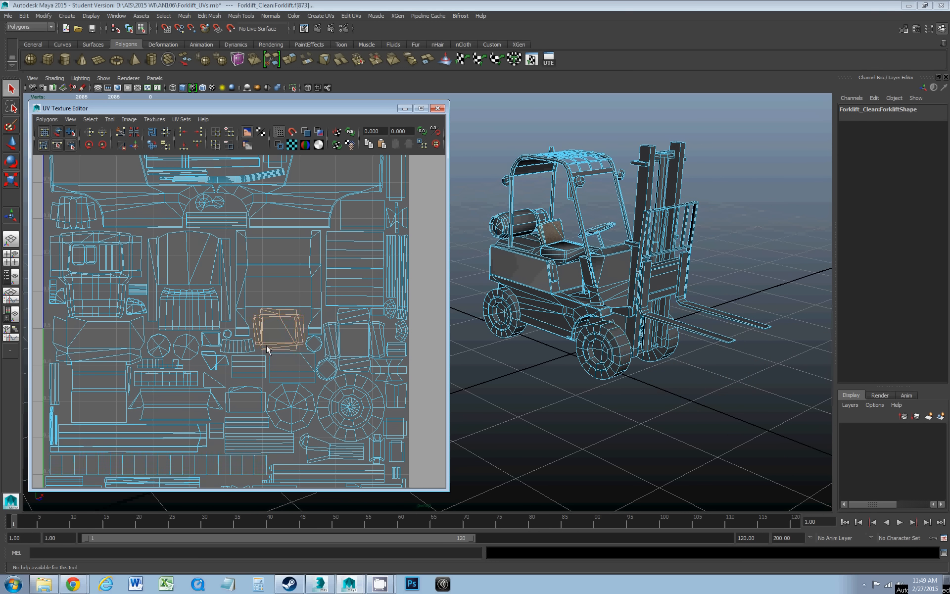
double_click(110, 373)
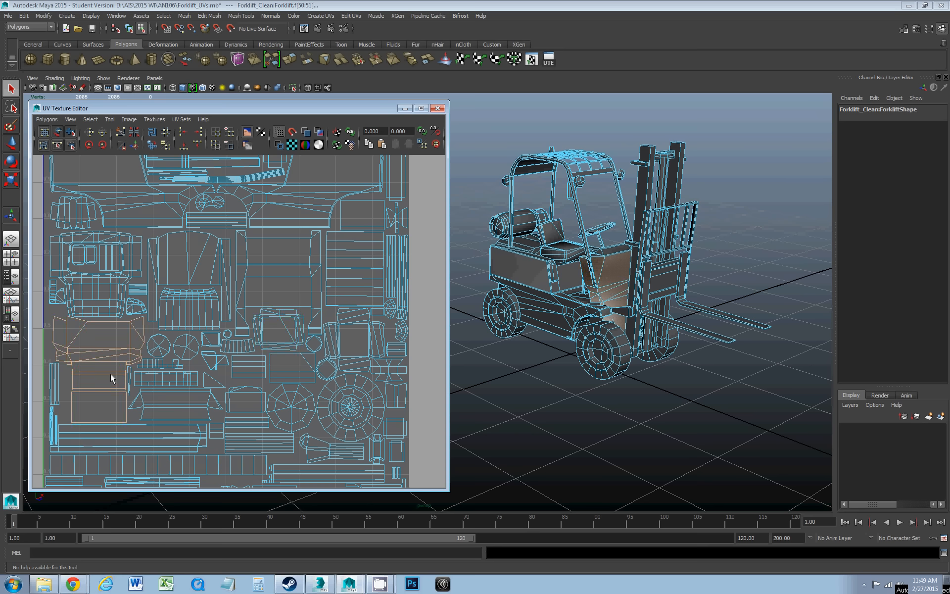
Step: Select the two large body side shells in turn and compare them with both sides of the forklift
scroll(239, 293, down, 1)
alt+middle_drag(250, 231, 248, 297)
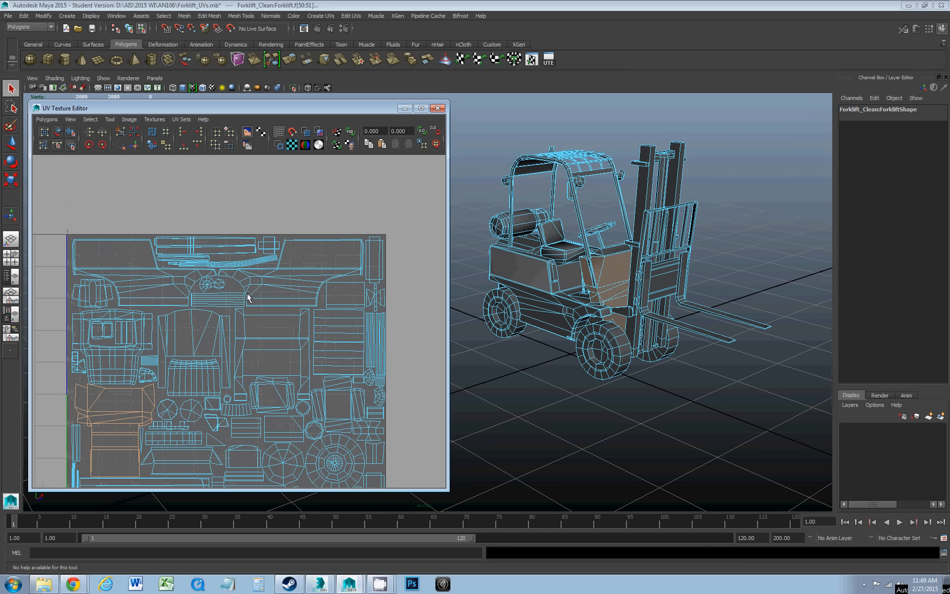
scroll(247, 297, up, 1)
double_click(296, 283)
alt+drag(603, 337, 624, 307)
click(132, 283)
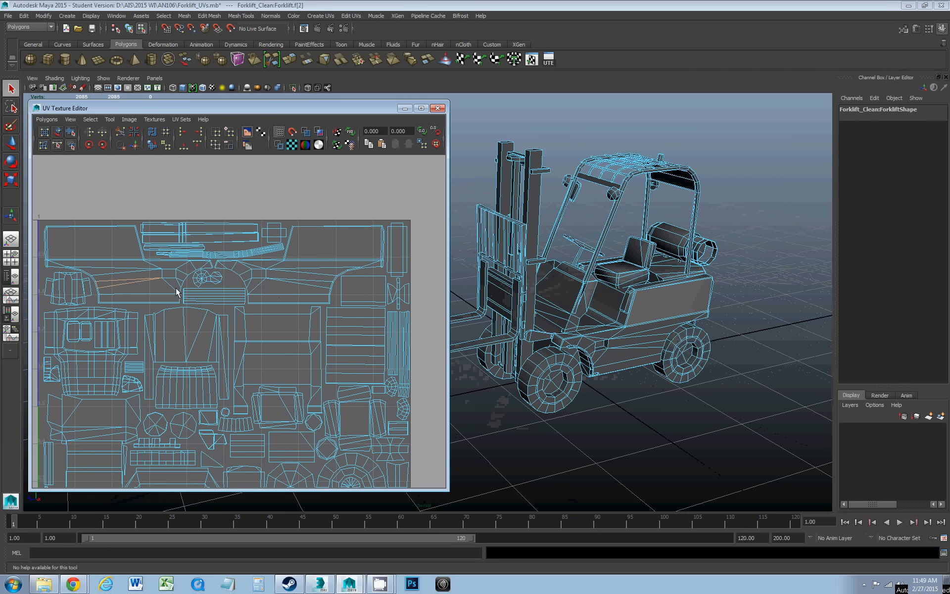
alt+drag(594, 321, 557, 321)
scroll(557, 321, up, 3)
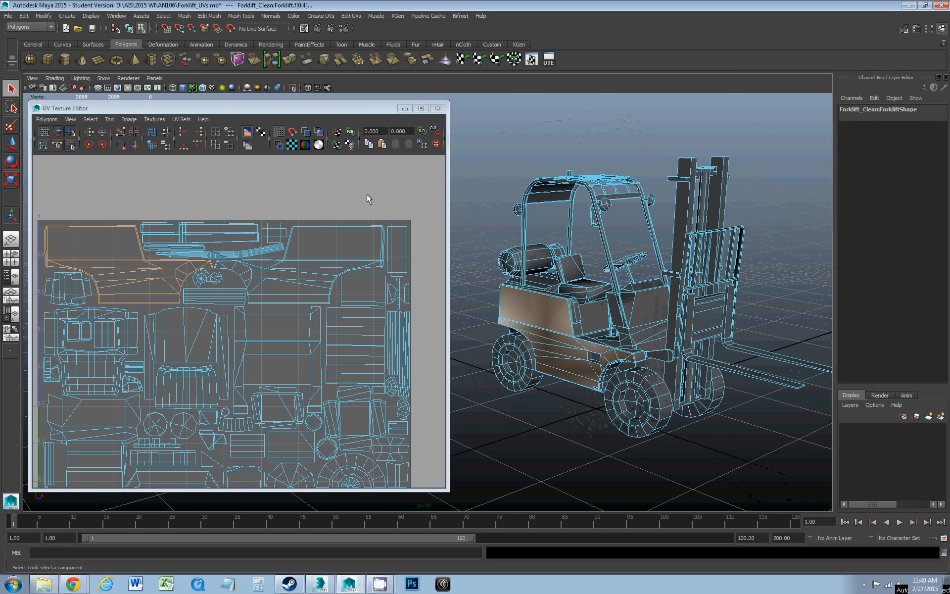
drag(351, 112, 354, 104)
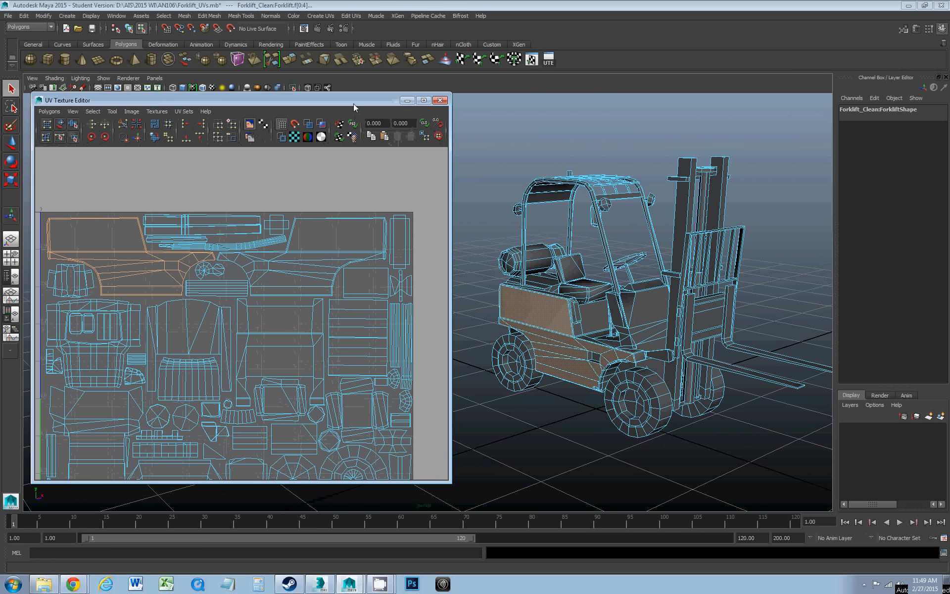
scroll(341, 296, down, 3)
scroll(337, 298, up, 1)
alt+middle_drag(304, 296, 309, 235)
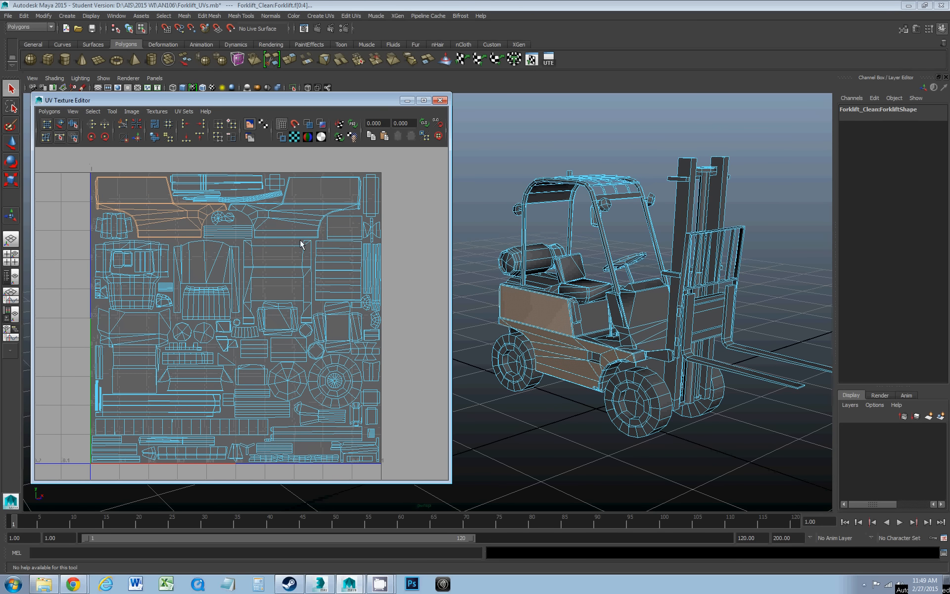
drag(164, 101, 175, 96)
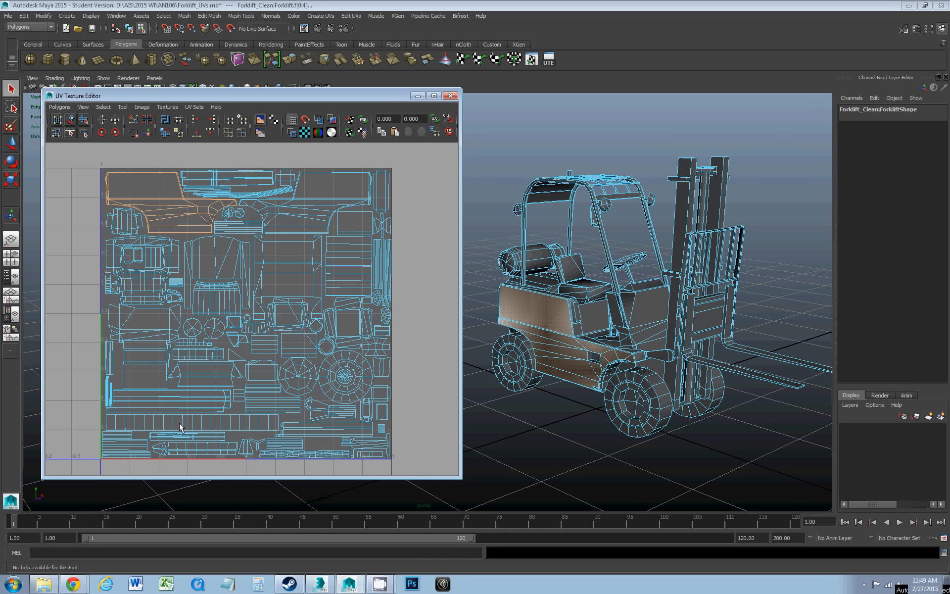
Step: Set up a UV snapshot with a size of 2048 by 2048 and the JPEG image format
click(60, 107)
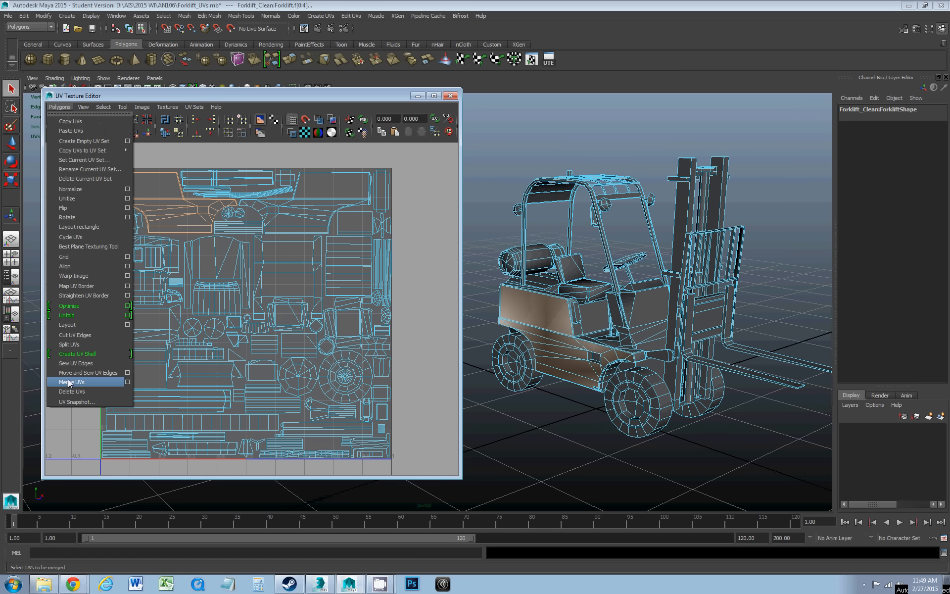
click(70, 403)
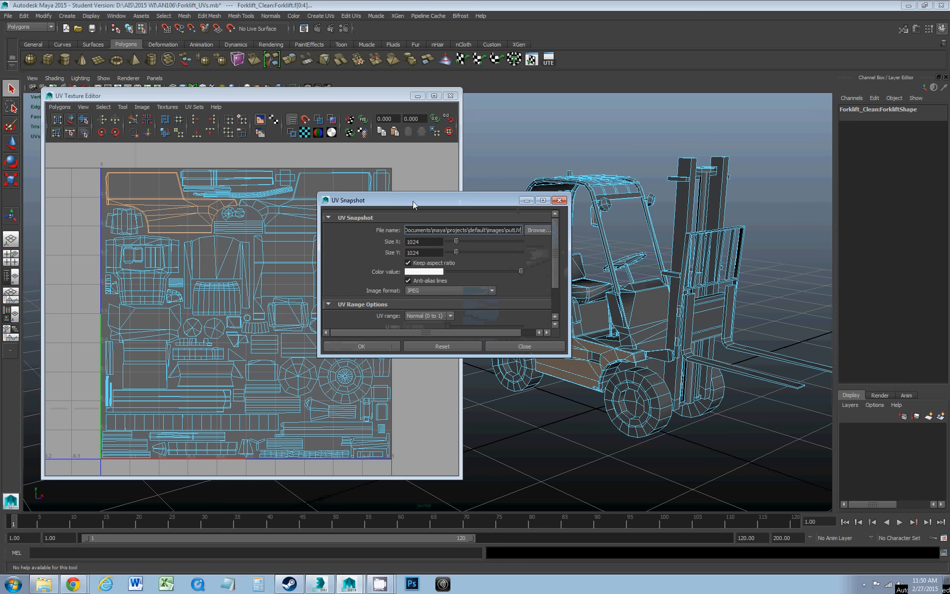
drag(413, 201, 325, 126)
double_click(336, 166)
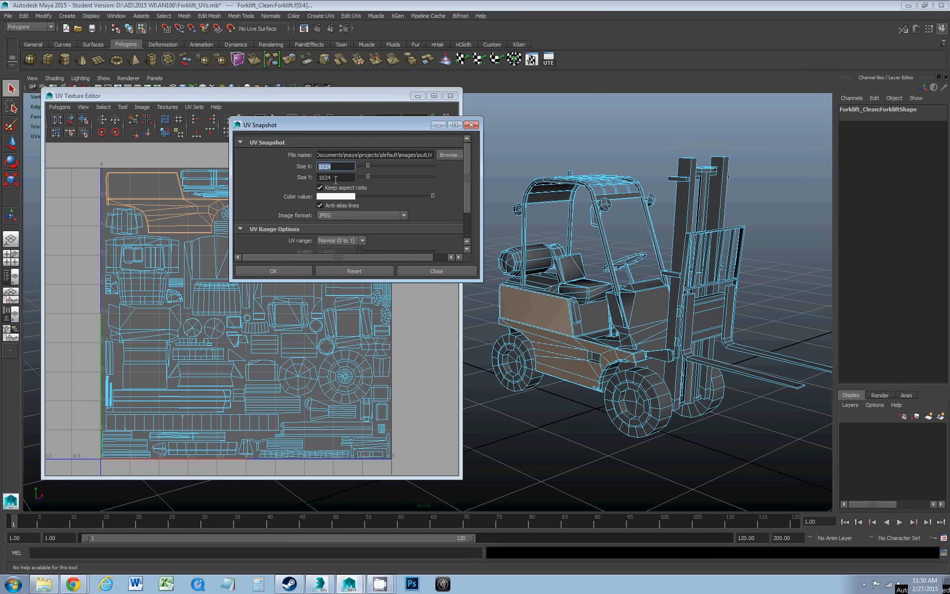
text(2048)
key(Tab)
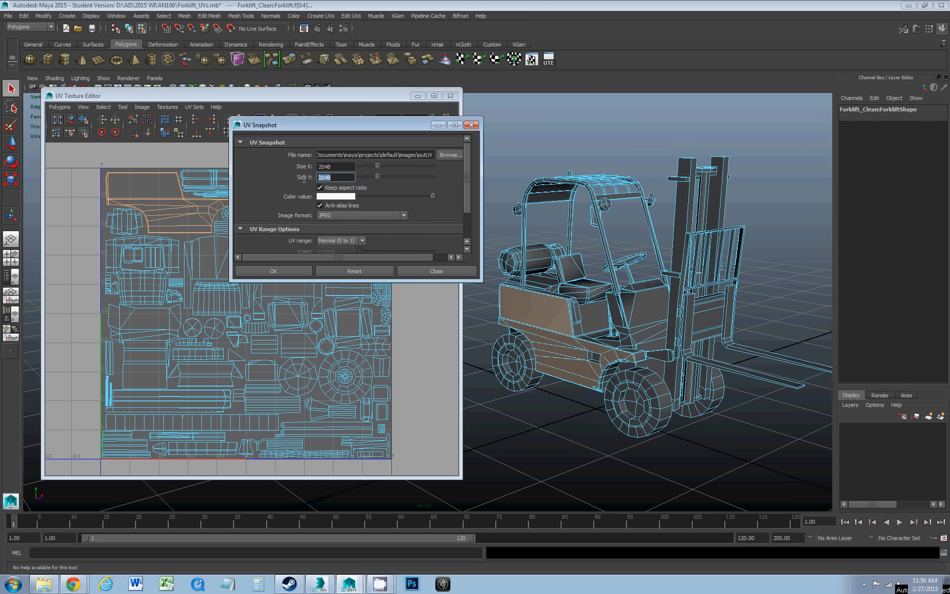
click(333, 166)
drag(337, 123, 343, 153)
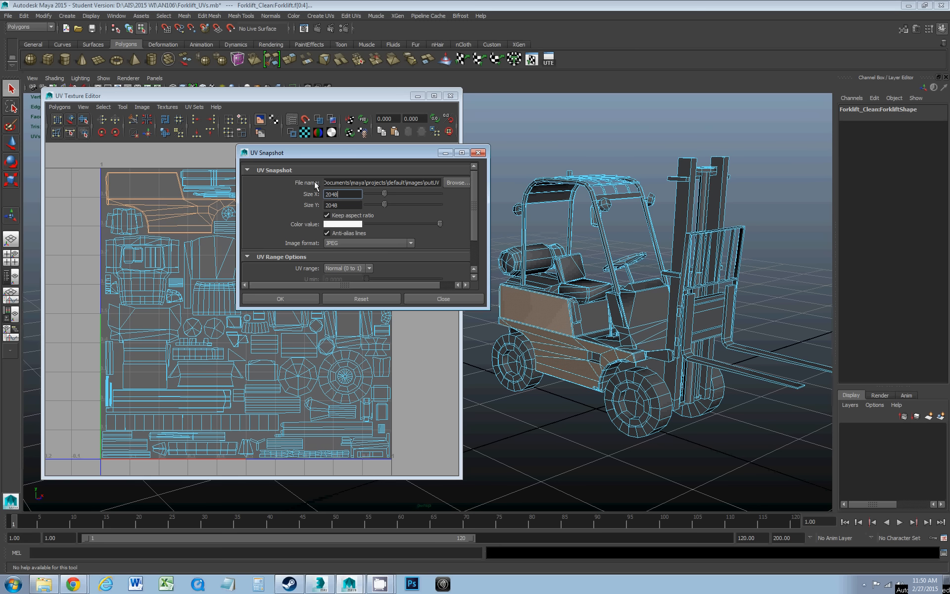
drag(325, 157, 306, 165)
click(321, 205)
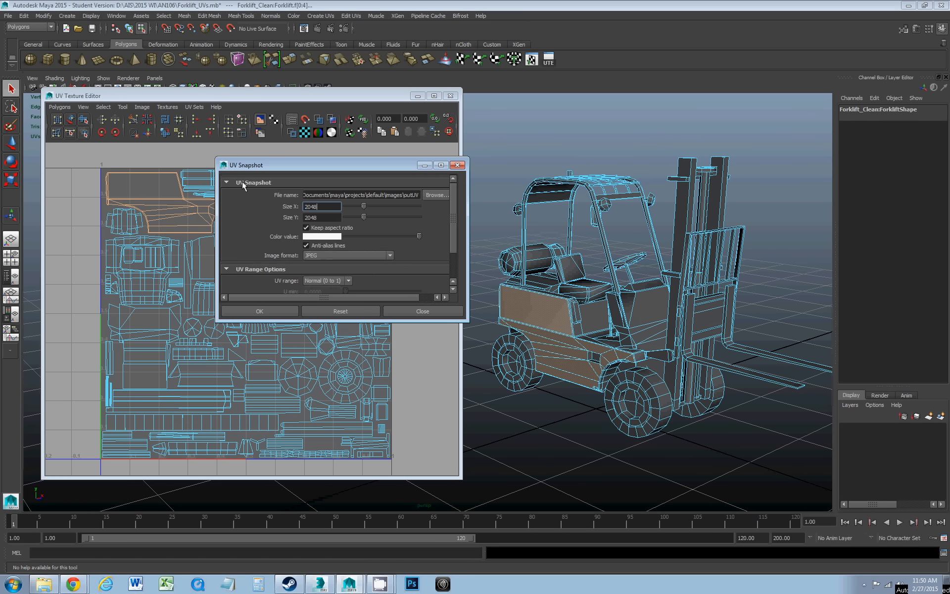
click(308, 257)
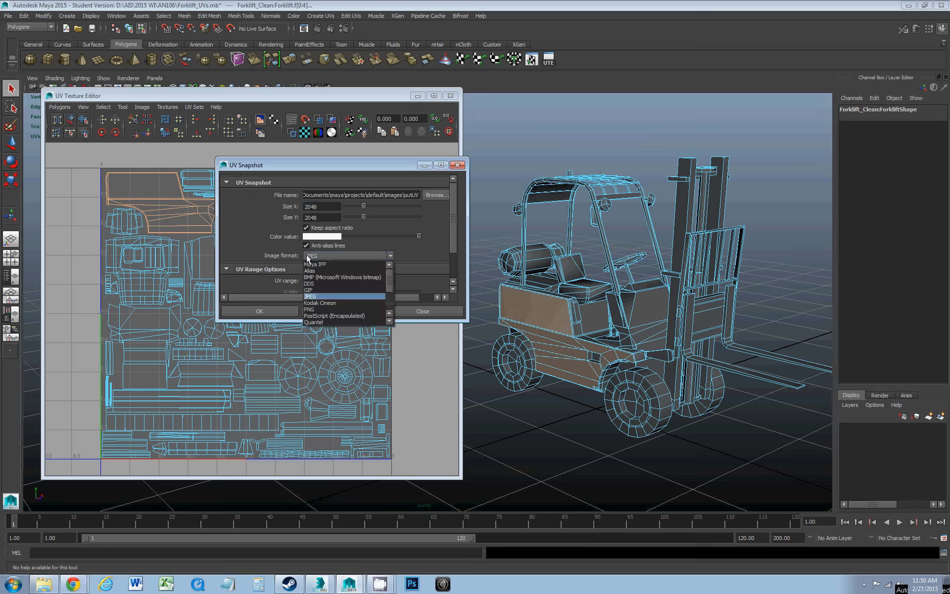
click(312, 297)
Step: Choose the folder D:\AIS\2015 WI\AN106 as the save location for the UV snapshot
click(435, 195)
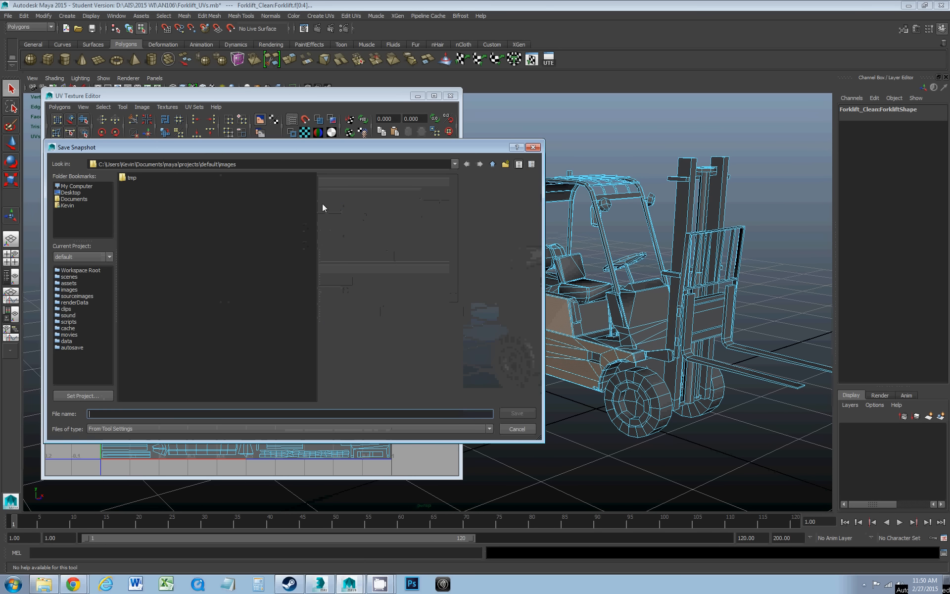
click(87, 186)
double_click(137, 186)
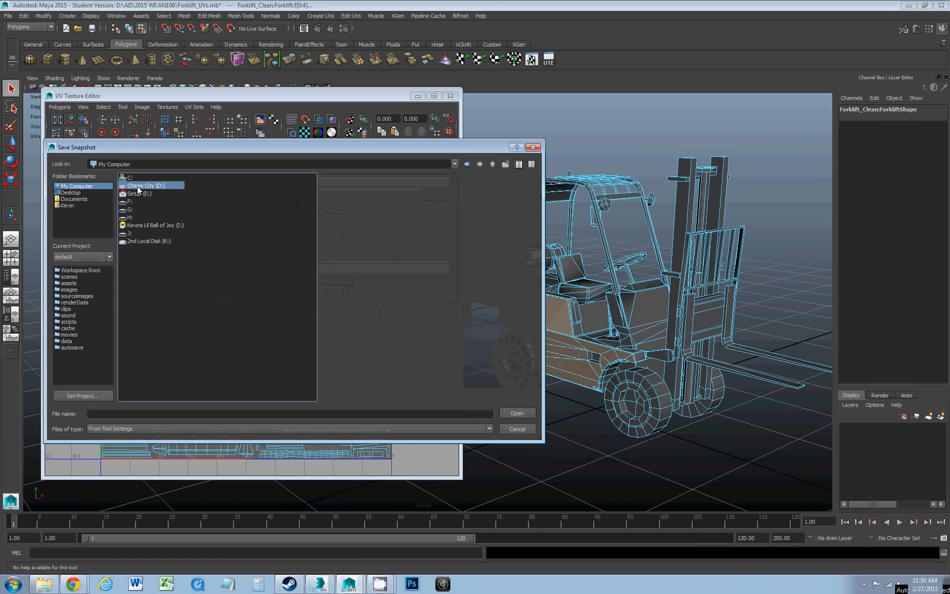
double_click(136, 186)
double_click(142, 188)
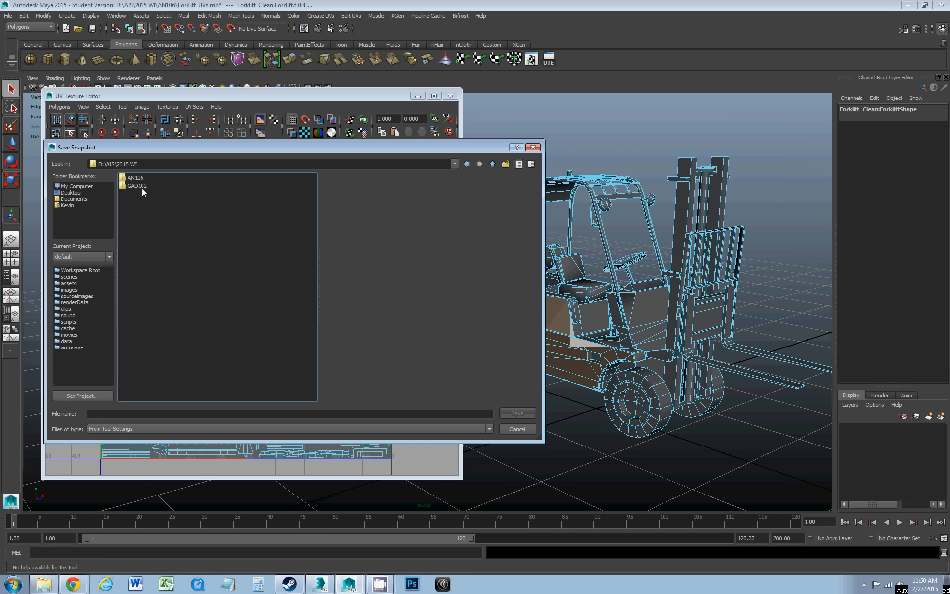
double_click(136, 179)
Step: Name the snapshot file Forklift_UV_Template and export the UV snapshot
click(137, 411)
text(Forklift_)
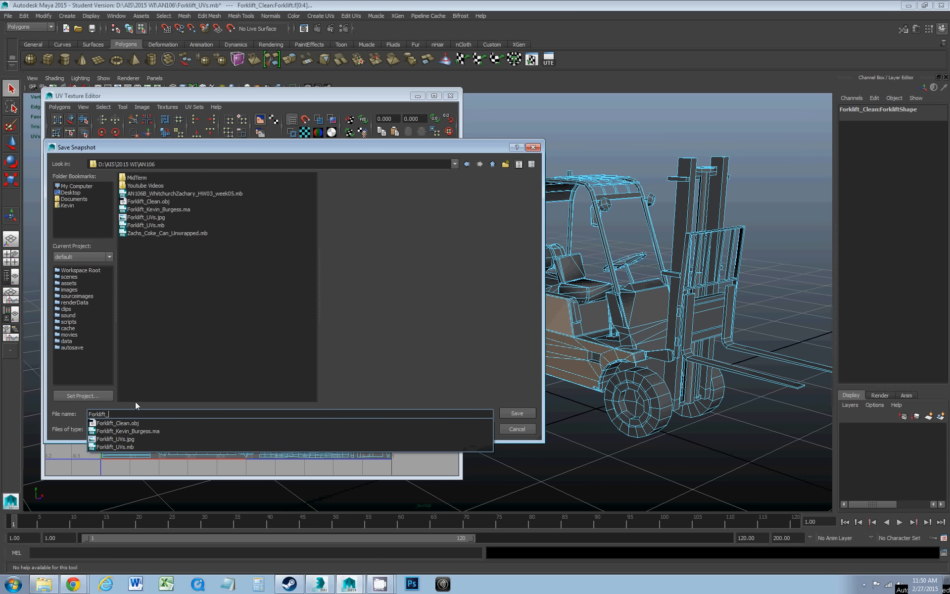
text(UV_Template)
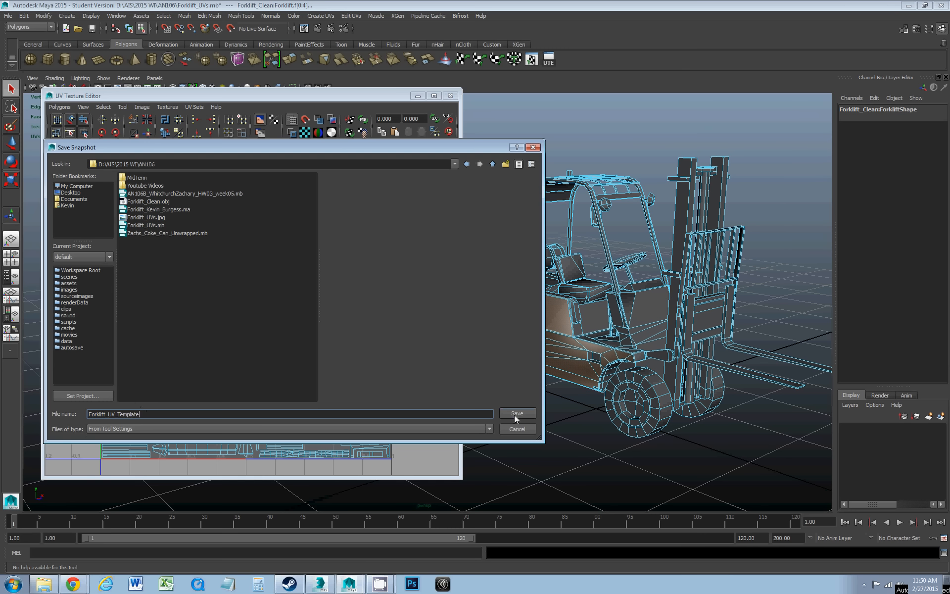
click(516, 413)
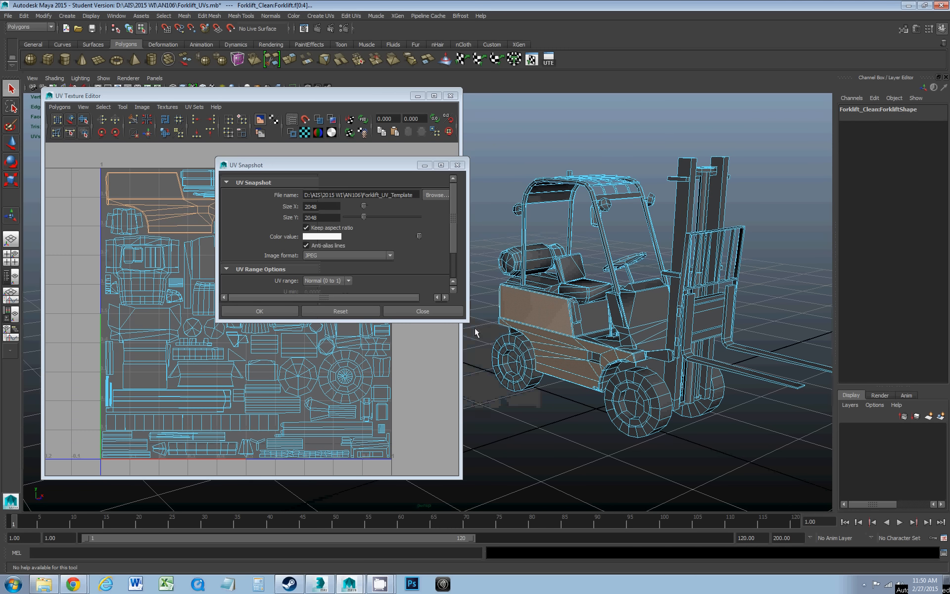
click(251, 311)
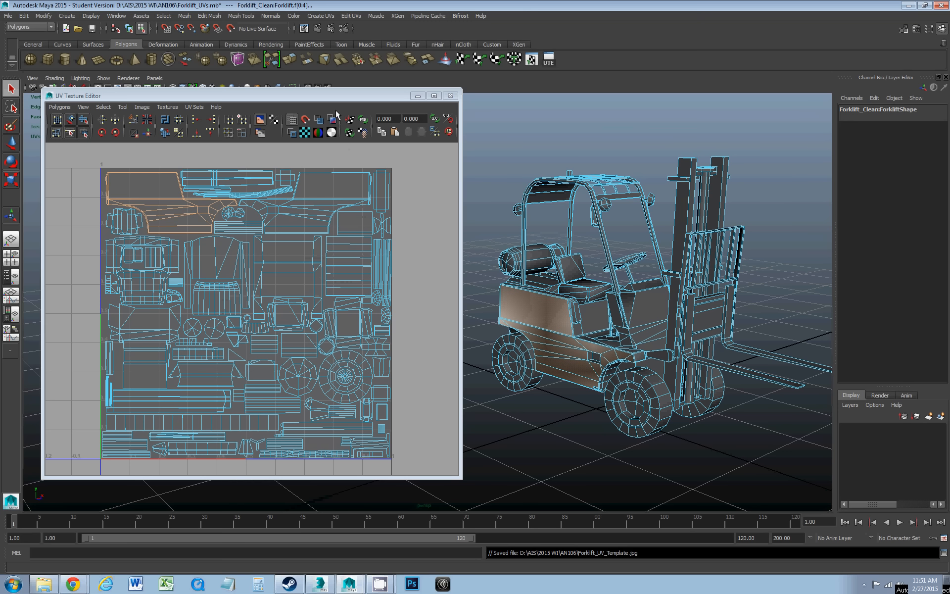
Step: Close the UV Texture Editor and deselect the forklift's body faces
drag(337, 96, 344, 95)
click(456, 95)
click(481, 218)
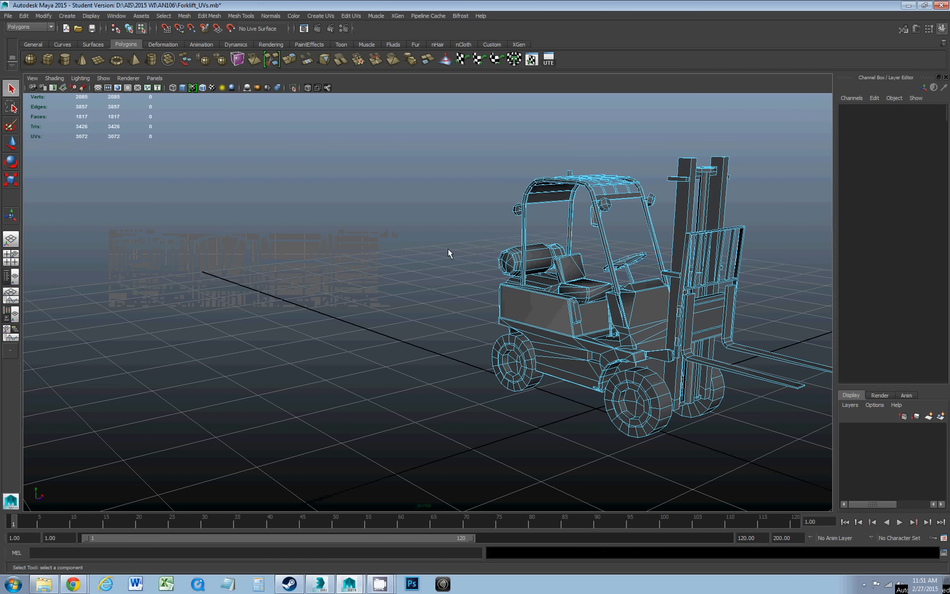
Step: Switch to Photoshop and float the Forklift_UV_Template.jpg document in its own window
key(f)
alt+drag(252, 258, 290, 242)
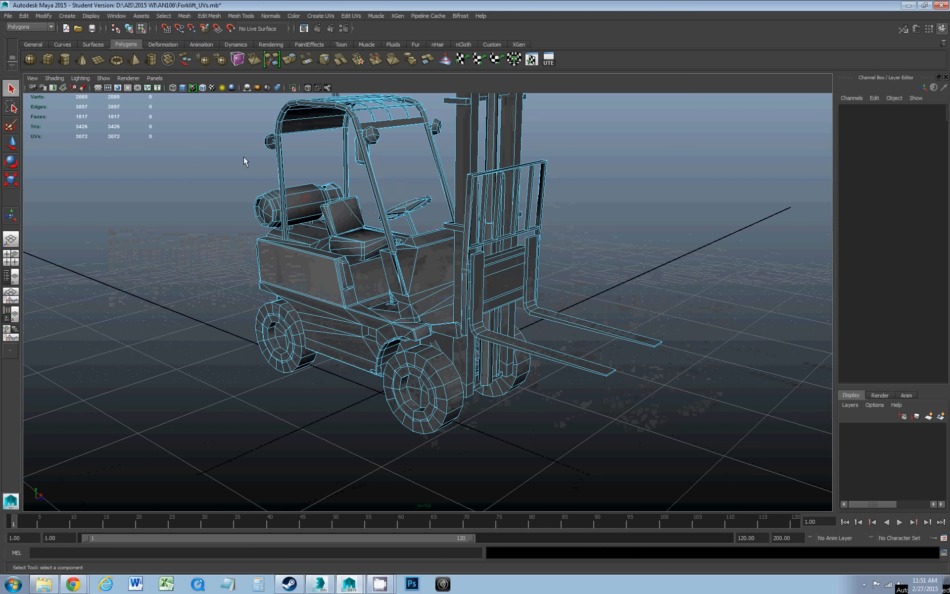
scroll(262, 174, down, 2)
alt+middle_drag(304, 169, 288, 191)
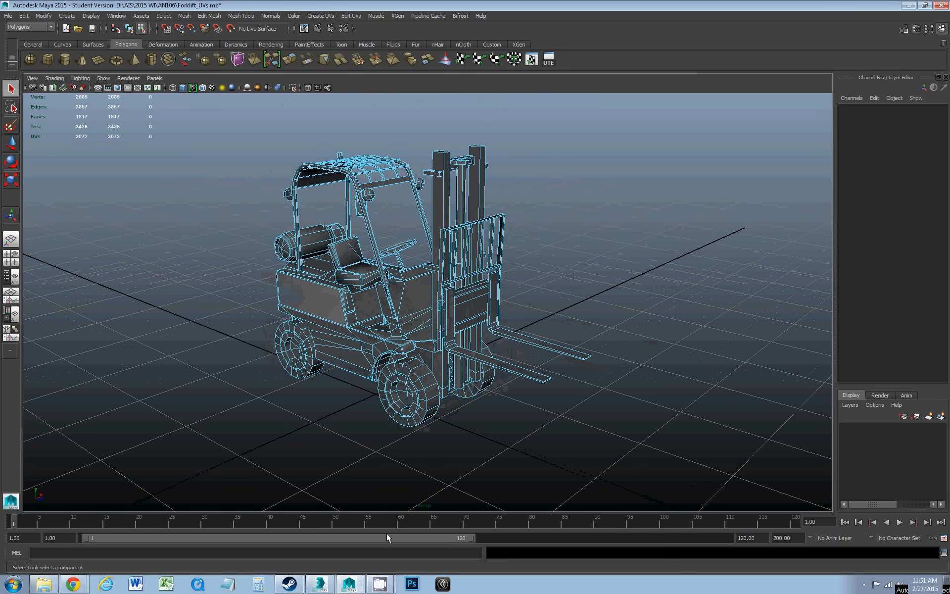
click(411, 583)
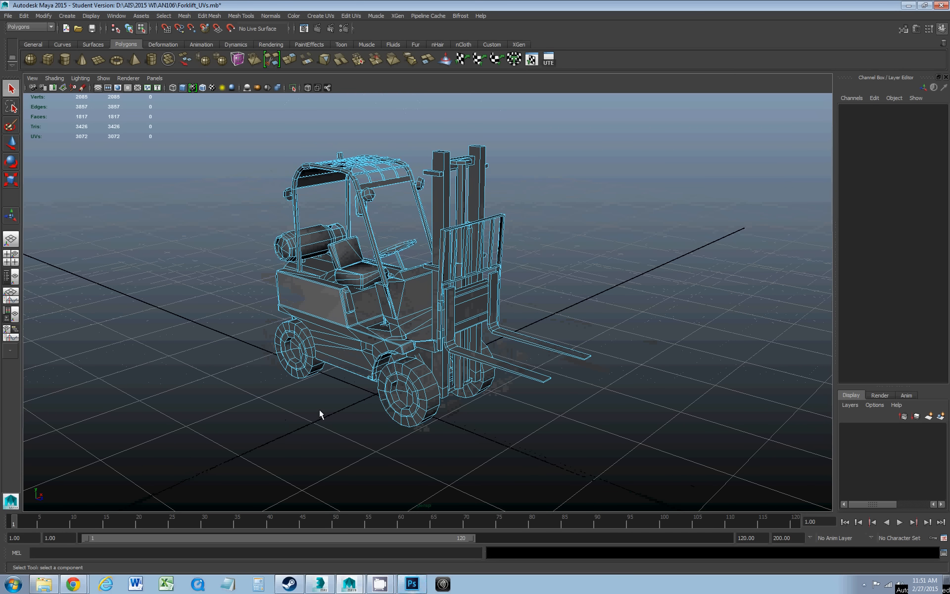
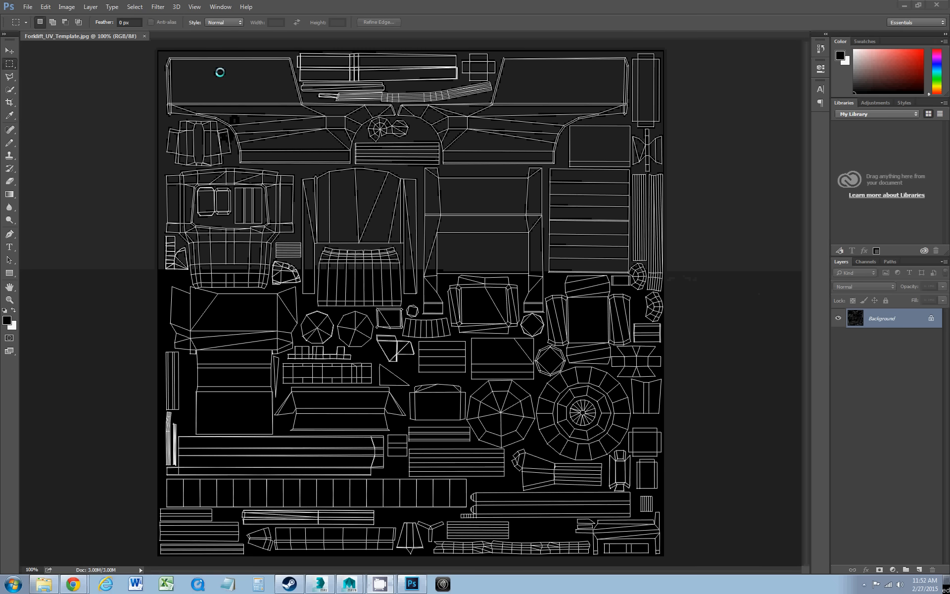
drag(95, 35, 182, 46)
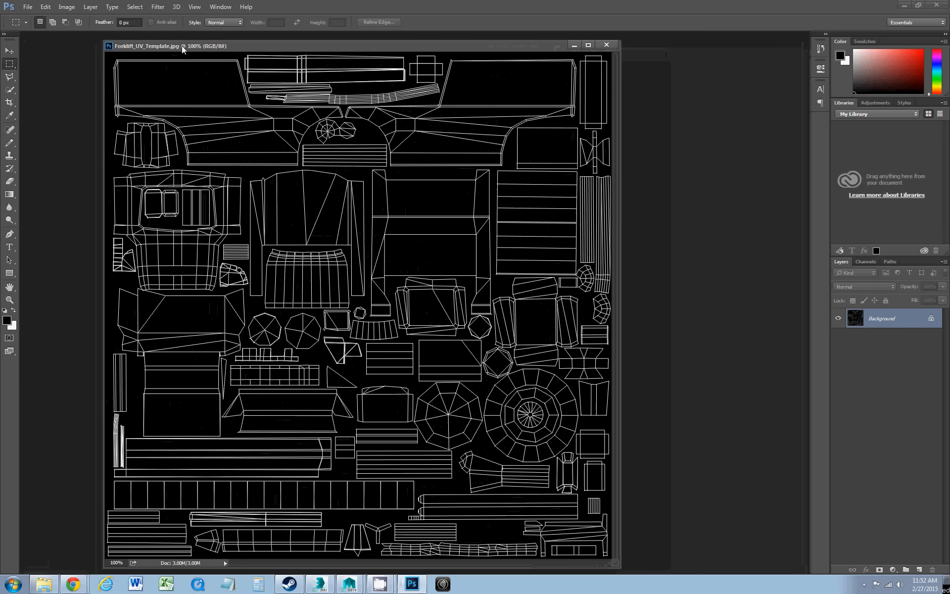
Step: Check the template's dimensions in pixels and its resolution in Image Size, closing without changes
click(67, 7)
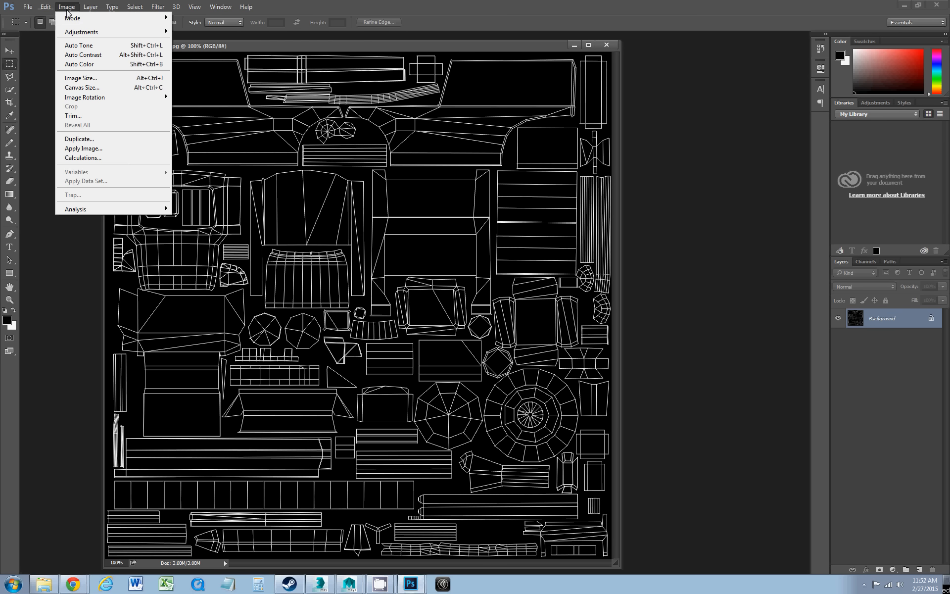
click(74, 78)
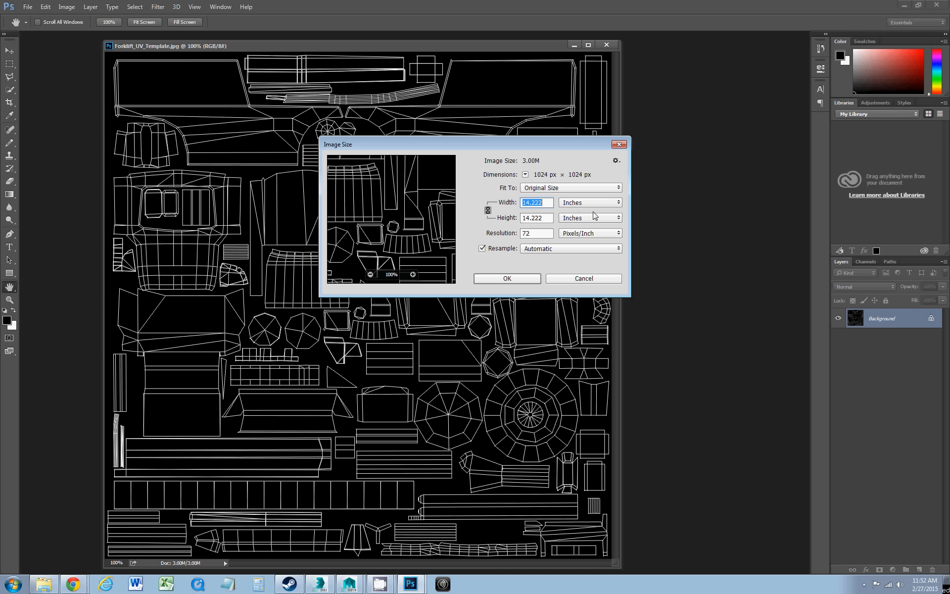
click(618, 203)
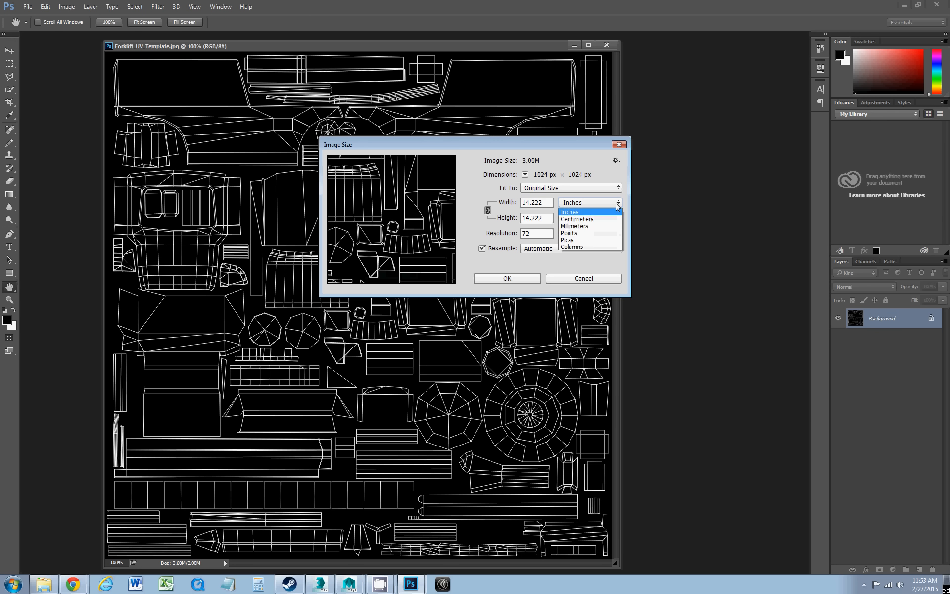
click(605, 219)
double_click(533, 205)
key(Tab)
key(Tab)
click(545, 234)
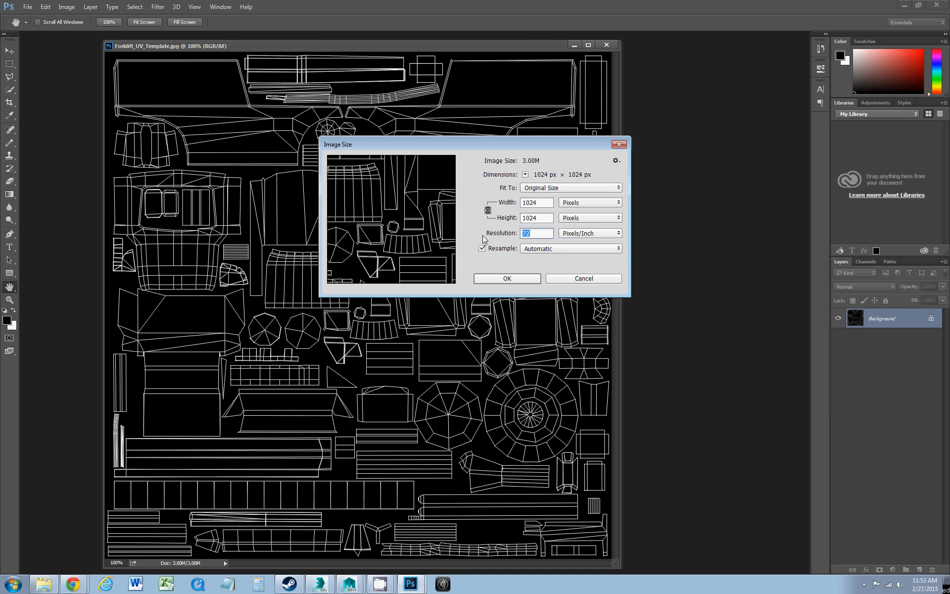
click(579, 279)
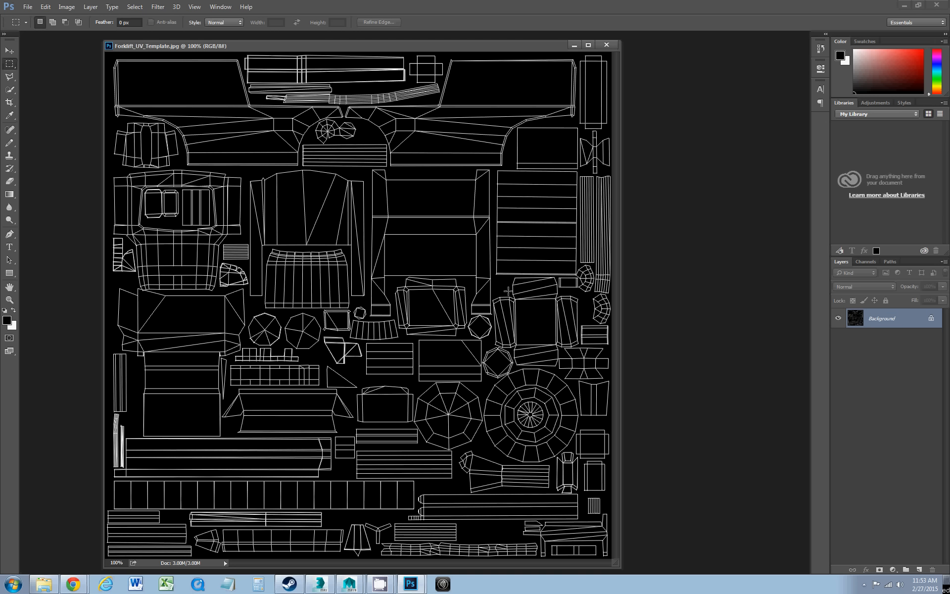
Step: Invert the template to dark lines on white and replace its Background layer with a duplicate named UVs
key(ctrl+i)
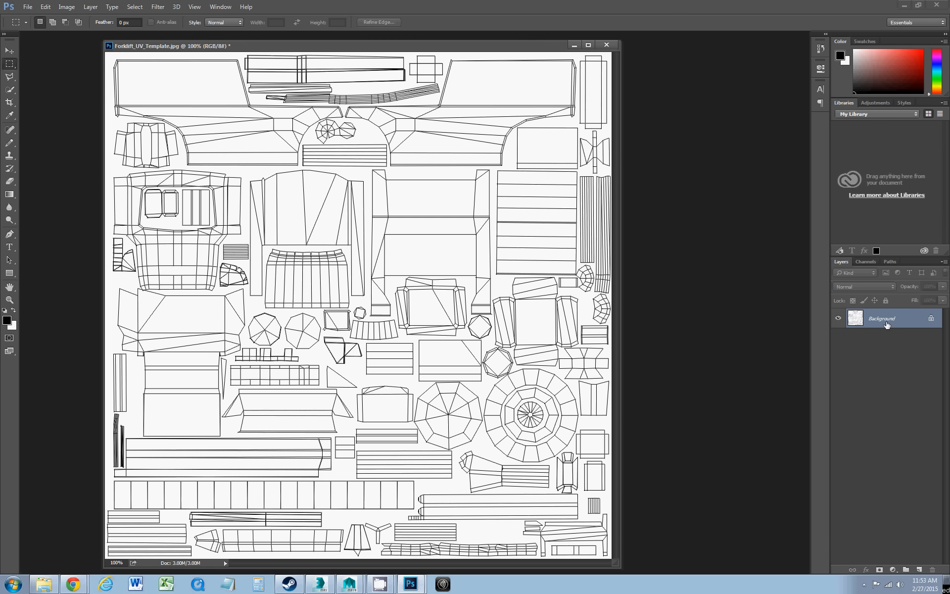
drag(909, 323, 920, 567)
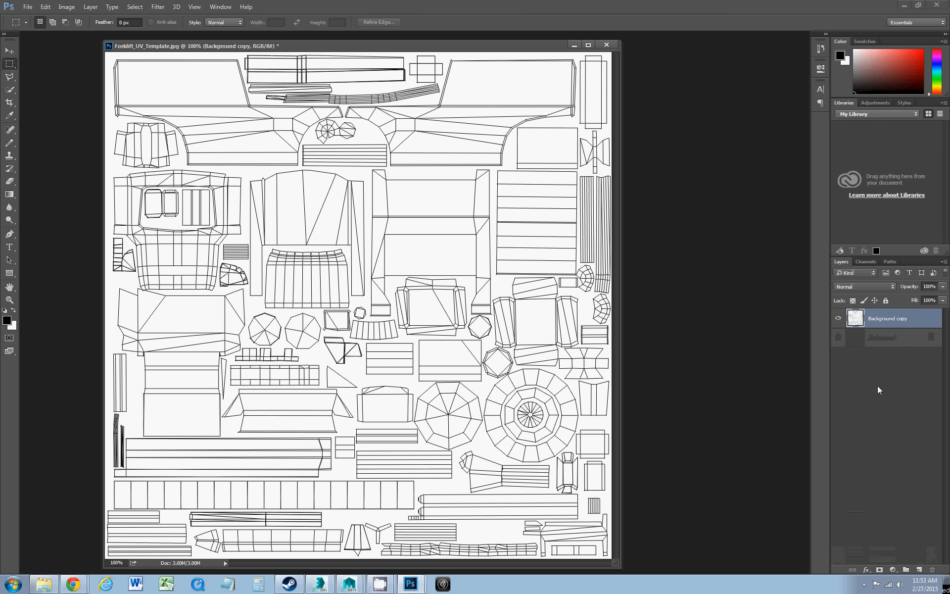
double_click(877, 319)
text(UVs)
key(Return)
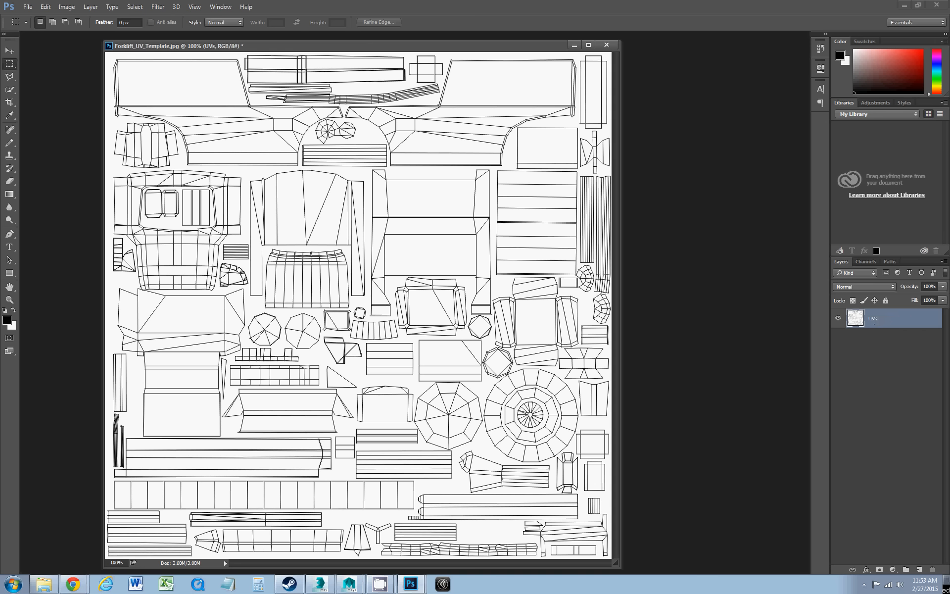
Step: Set the UVs layer's blend mode to Multiply and place it above five new blank layers
click(850, 289)
click(849, 319)
click(919, 570)
click(919, 570)
click(919, 570)
click(919, 569)
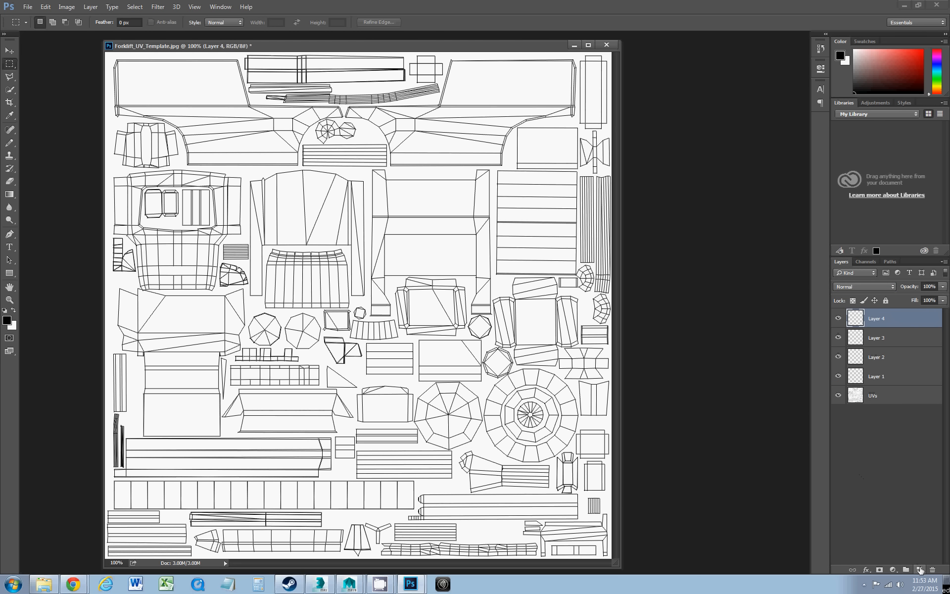
click(919, 570)
click(879, 436)
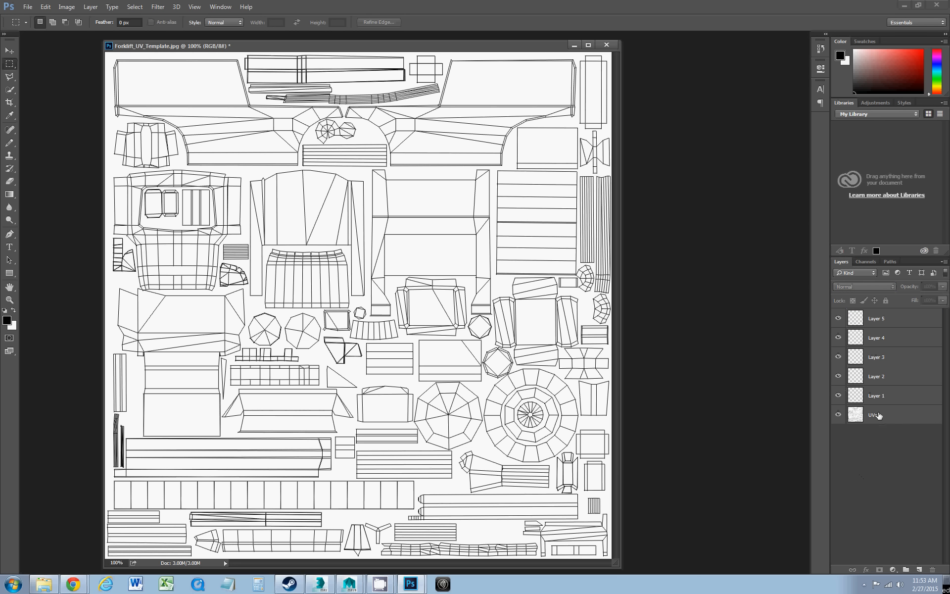
drag(876, 317, 876, 316)
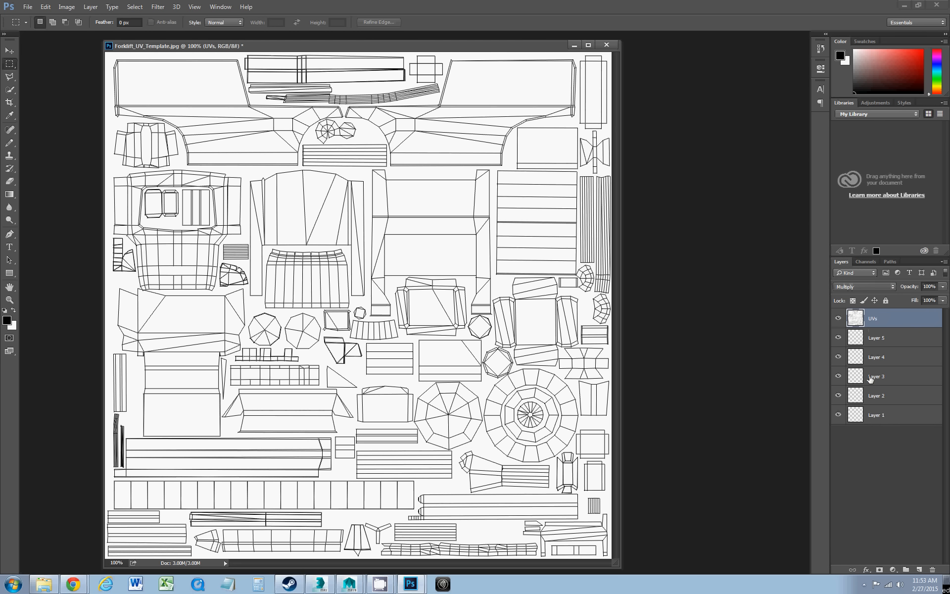
click(874, 416)
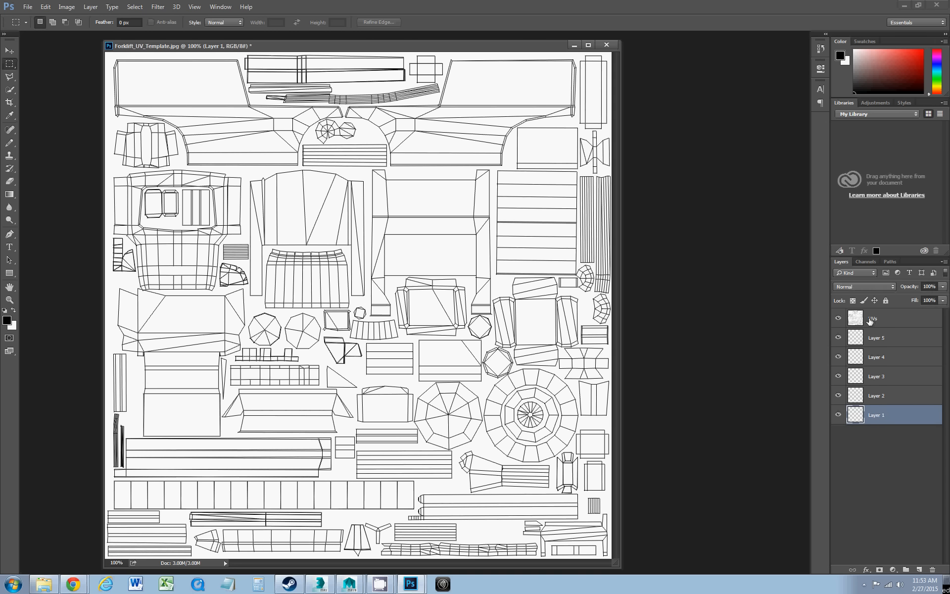
click(870, 319)
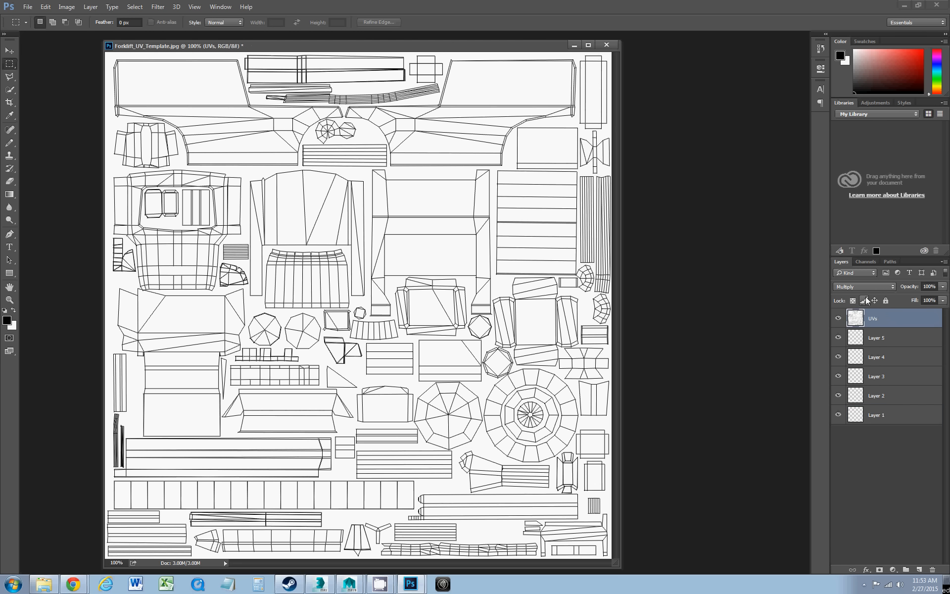
click(874, 338)
click(882, 357)
click(880, 377)
click(877, 396)
click(878, 418)
Step: Make Layer 5 active and set the foreground color to a golden yellow
click(870, 339)
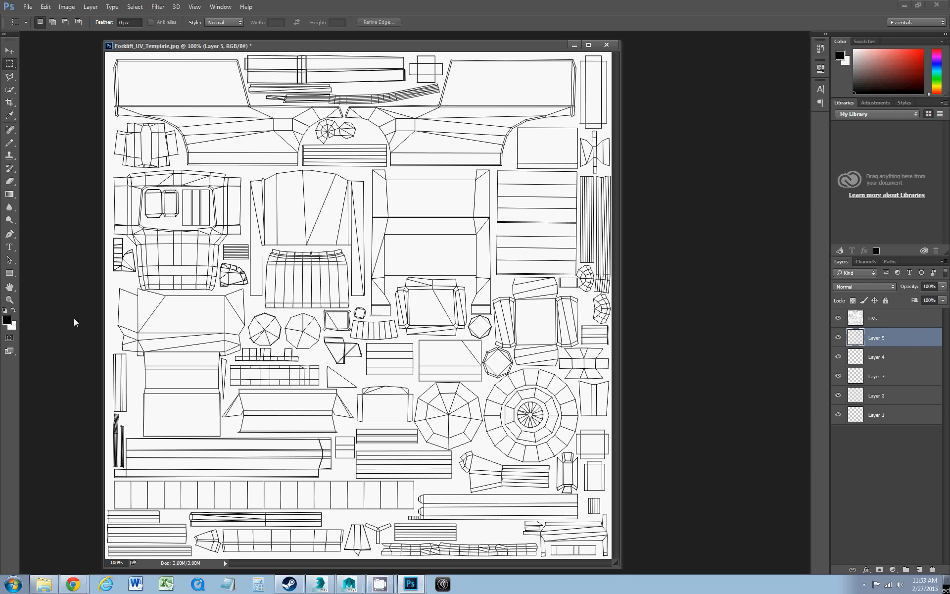
click(7, 320)
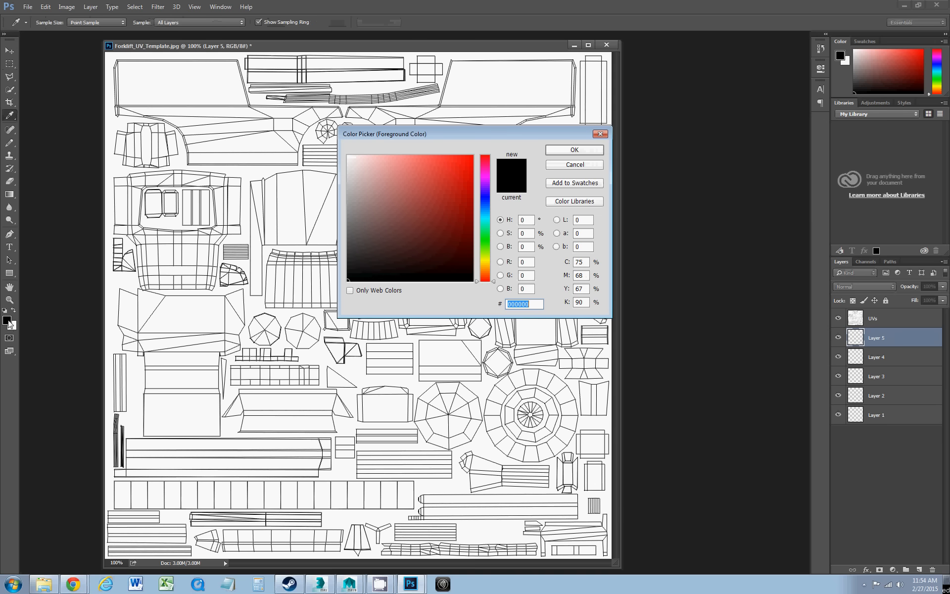
click(482, 261)
mouse_move(410, 232)
mouse_down()
mouse_move(395, 194)
mouse_move(439, 191)
mouse_move(445, 179)
mouse_up()
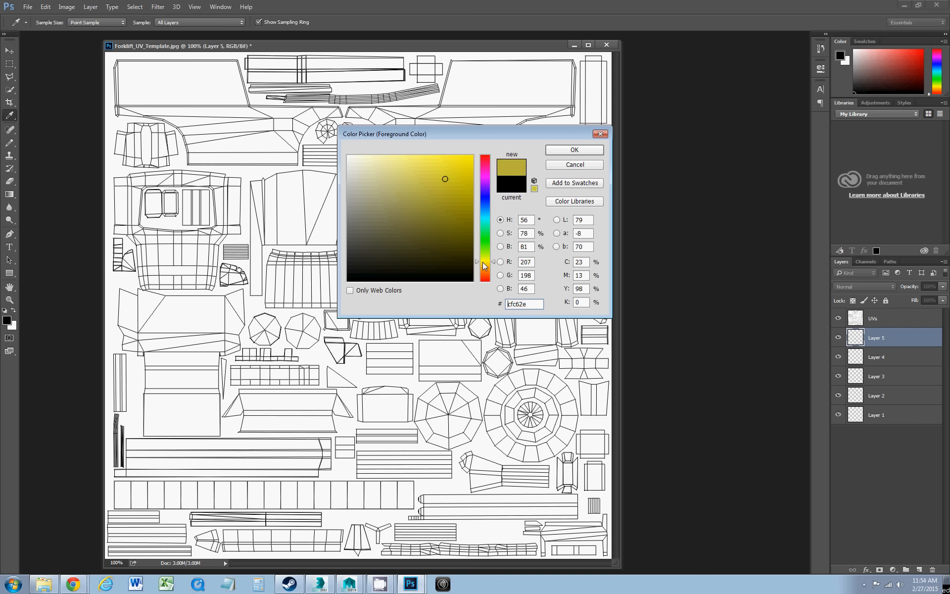
click(487, 265)
click(560, 153)
key(m)
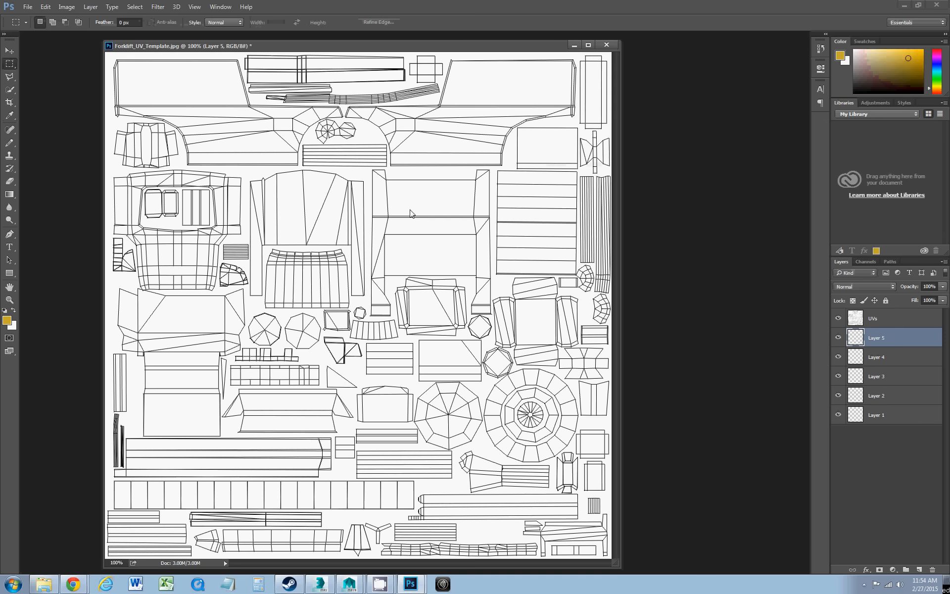
Step: Fill Layer 5 with the foreground color in Normal mode at 100% opacity
key(shift+F5)
click(456, 172)
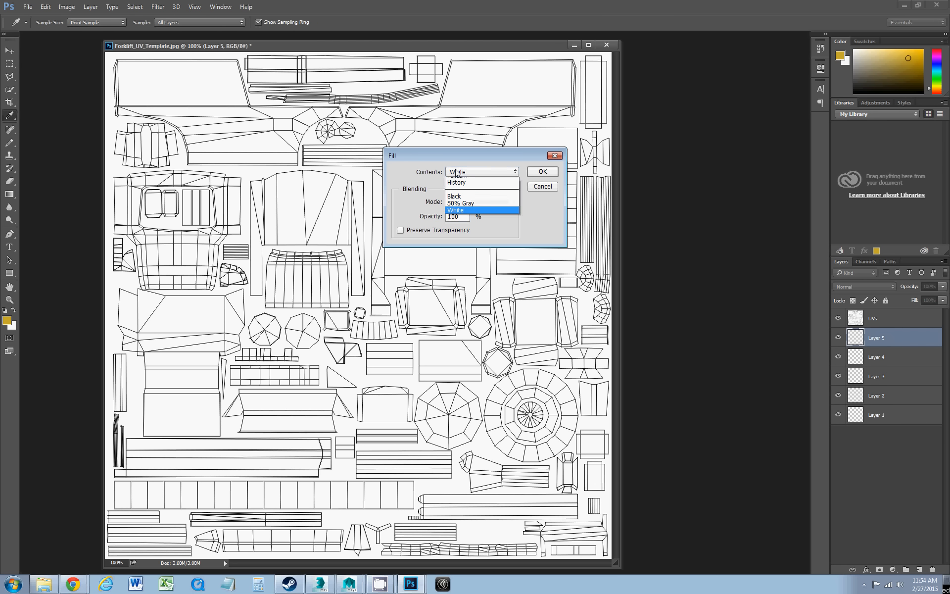
click(460, 183)
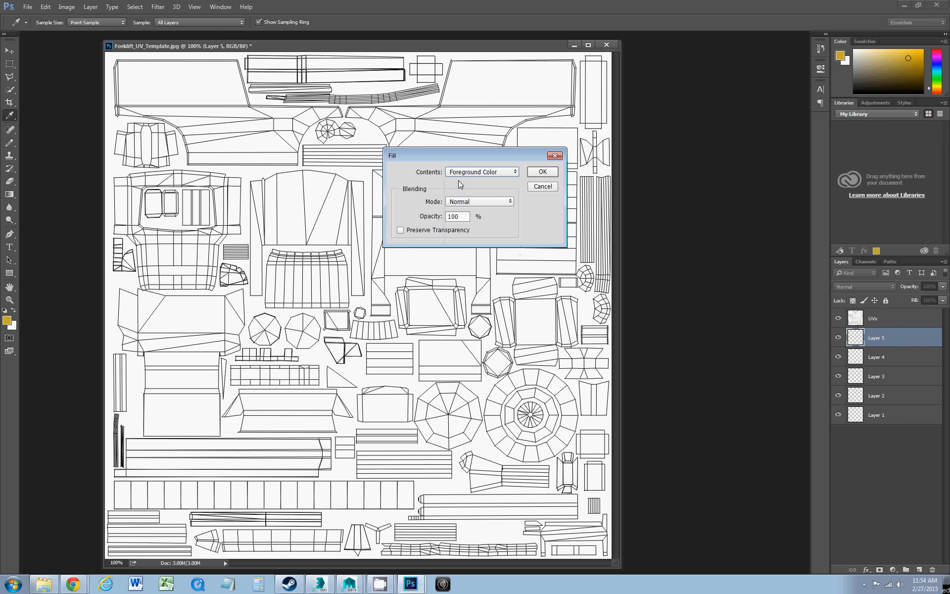
click(542, 172)
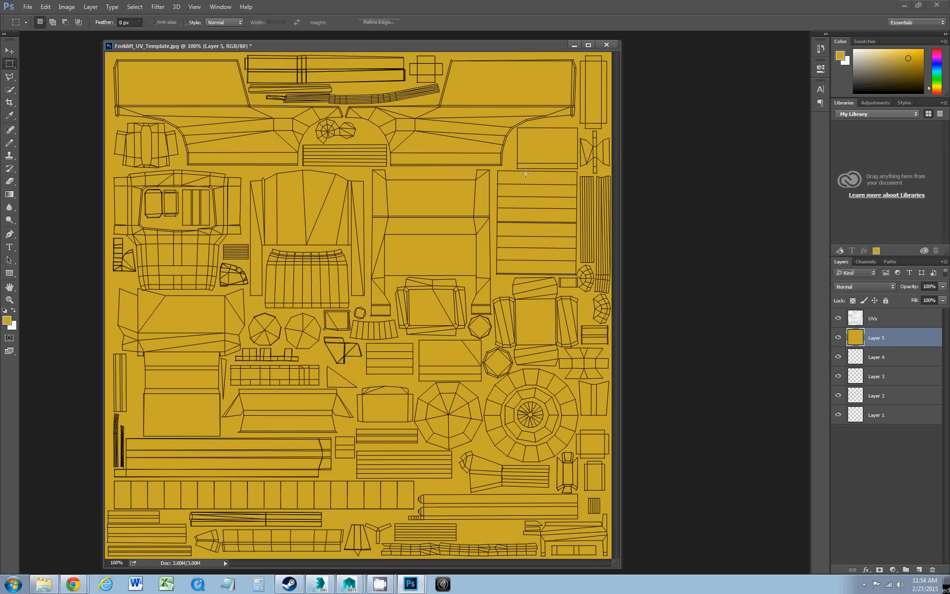
Step: Hide and show the UVs layer to compare the fill with and without the wireframe overlay
click(860, 319)
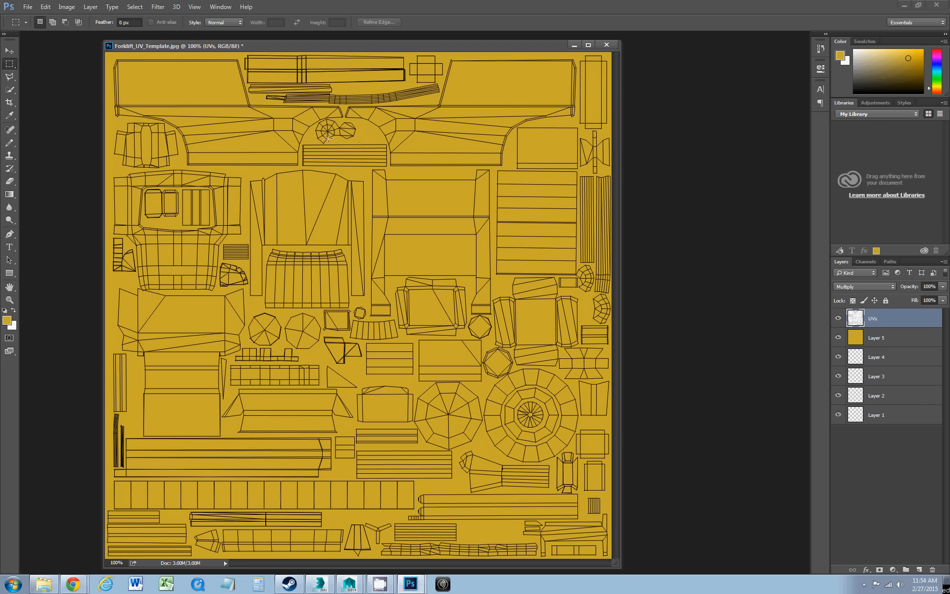
click(839, 319)
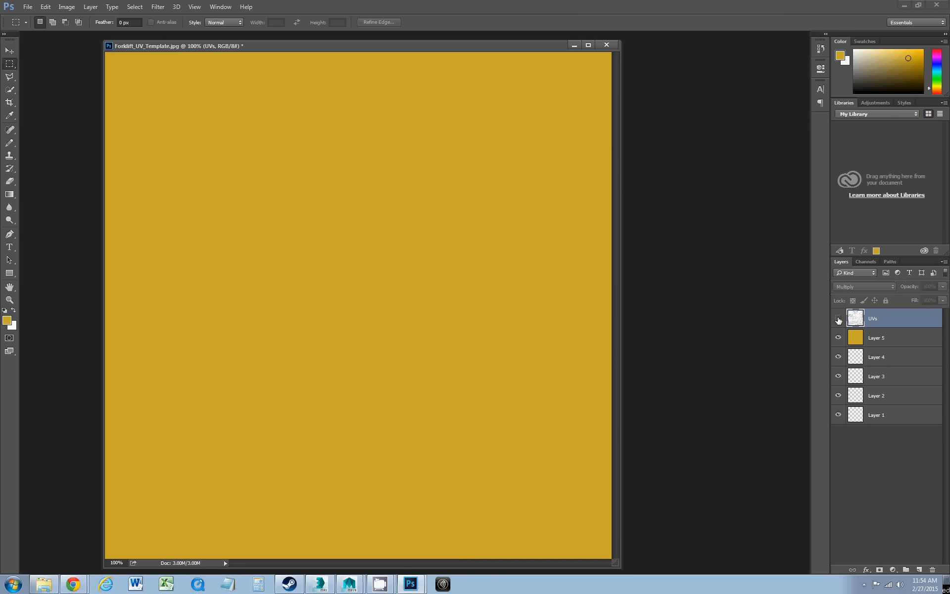
click(838, 319)
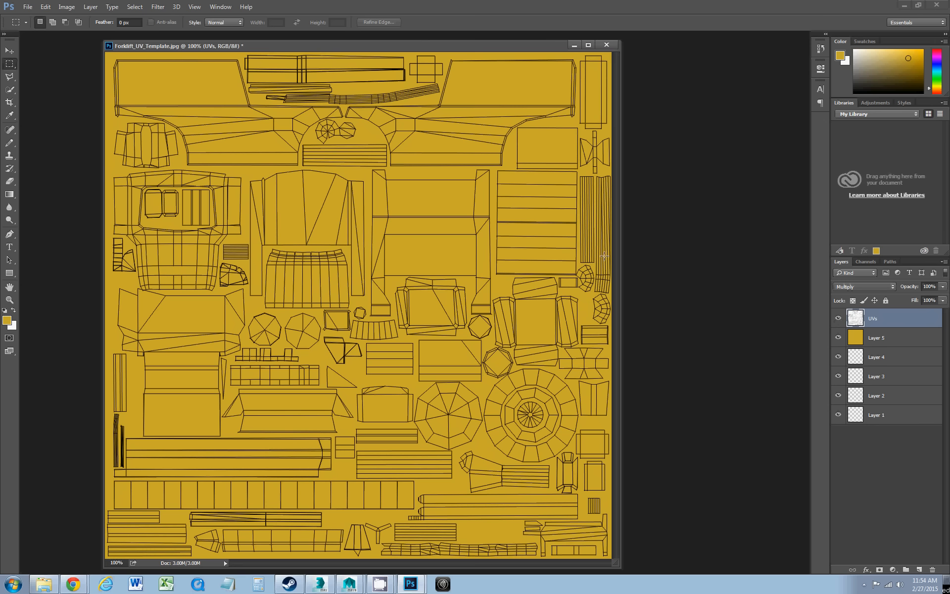
Step: Switch to Maya, close the UV Texture Editor, and deselect the forklift's faces
mouse_move(353, 587)
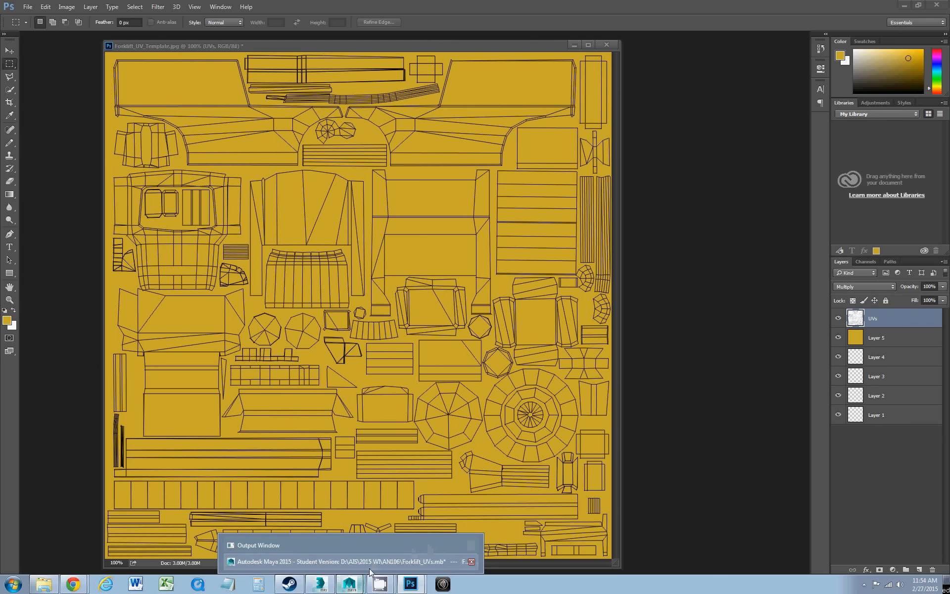
click(370, 568)
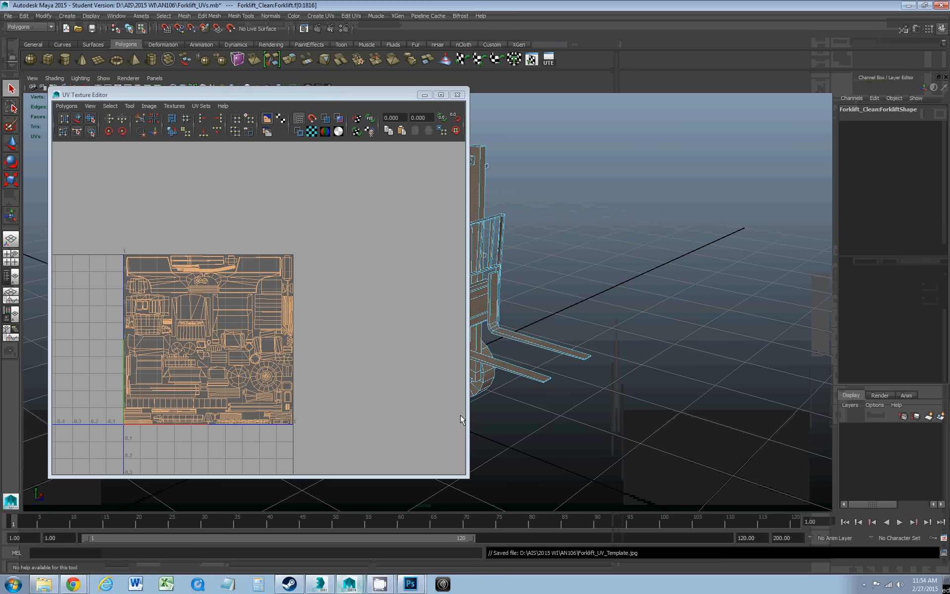
click(461, 99)
alt+middle_drag(418, 192, 287, 193)
alt+drag(291, 195, 325, 222)
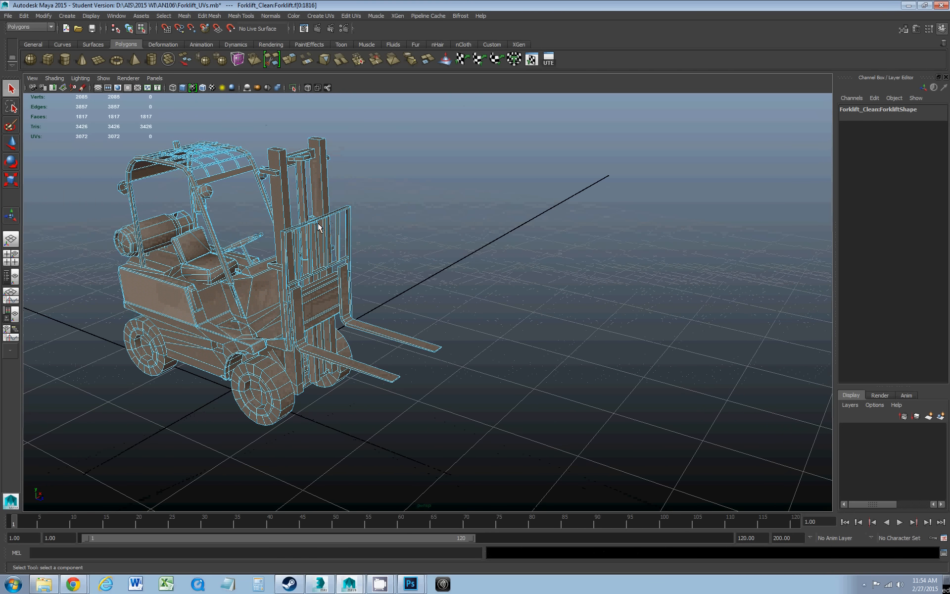
scroll(319, 227, up, 2)
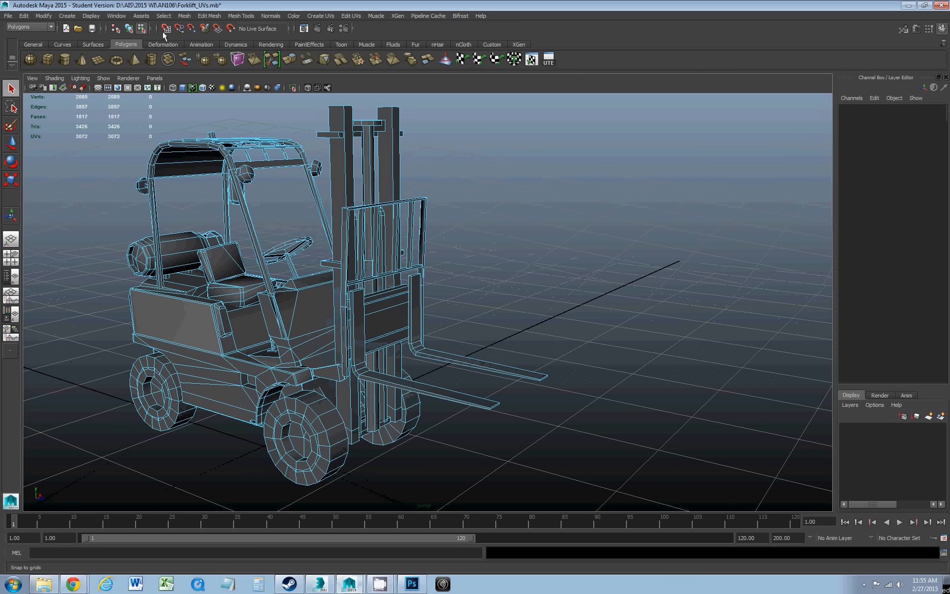
Step: Open the Hypershade and widen its window to show all the material and texture categories
click(113, 16)
mouse_move(124, 40)
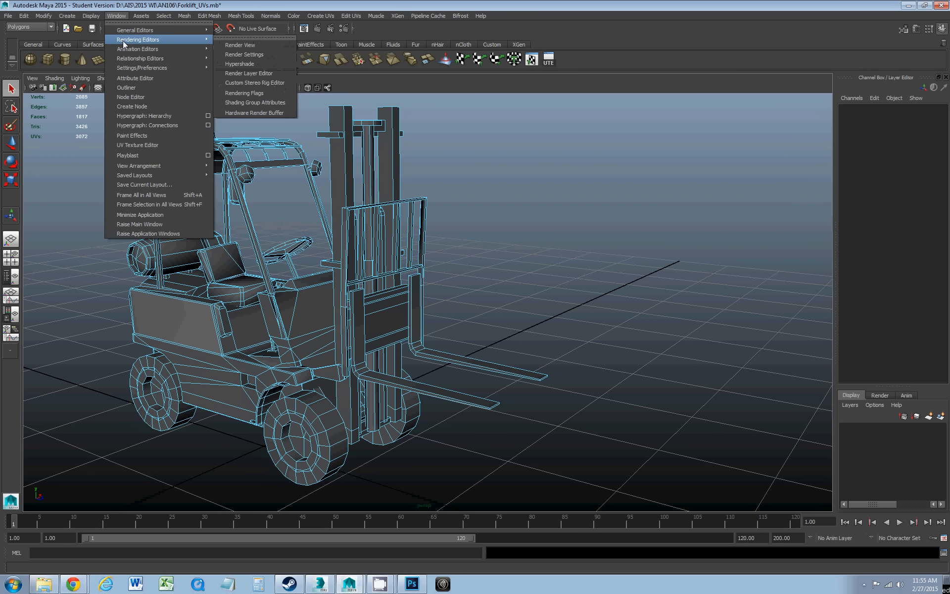
click(244, 64)
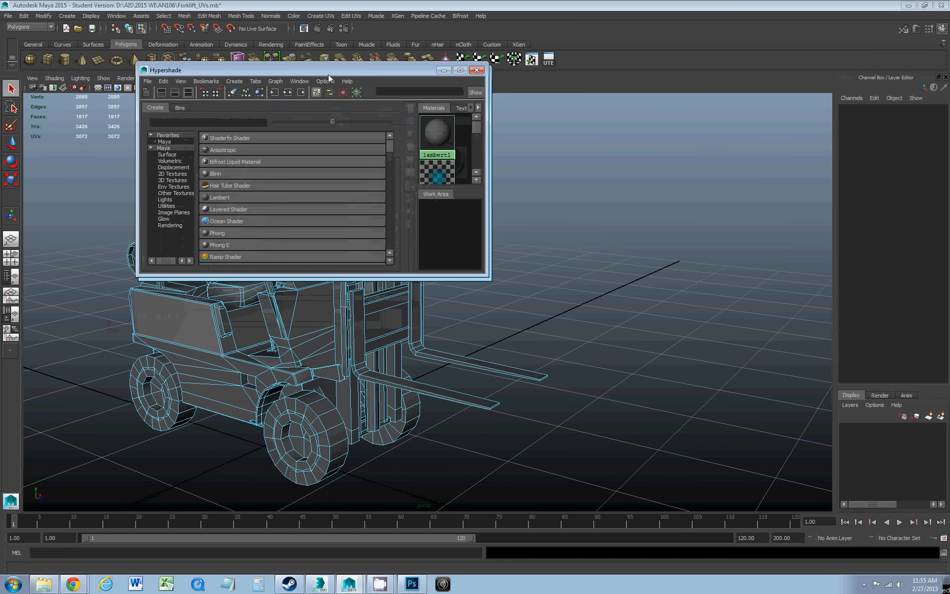
drag(329, 74, 294, 54)
drag(449, 144, 871, 142)
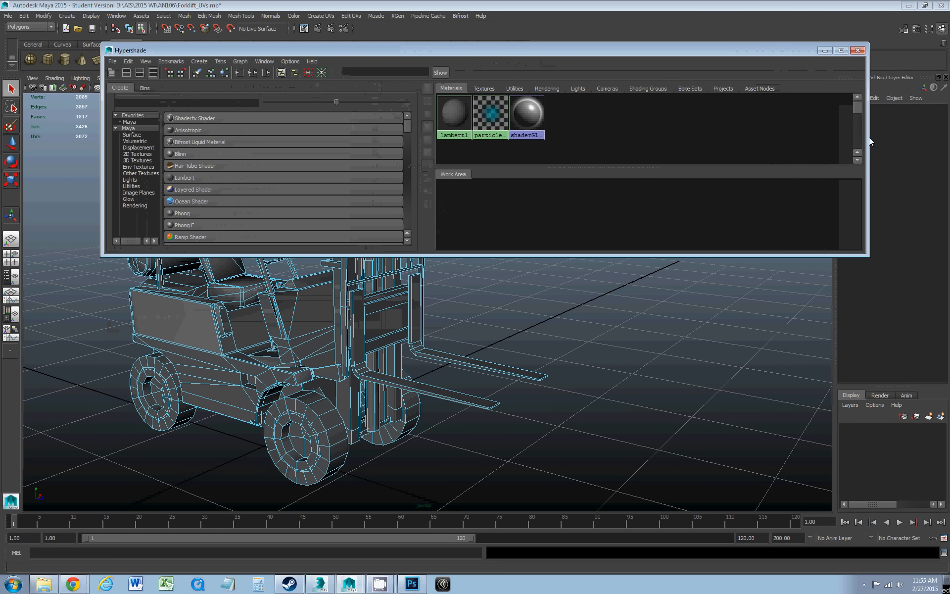
Step: Enlarge the Hypershade, create a Blinn material, and display its attributes unobstructed
drag(521, 256, 497, 446)
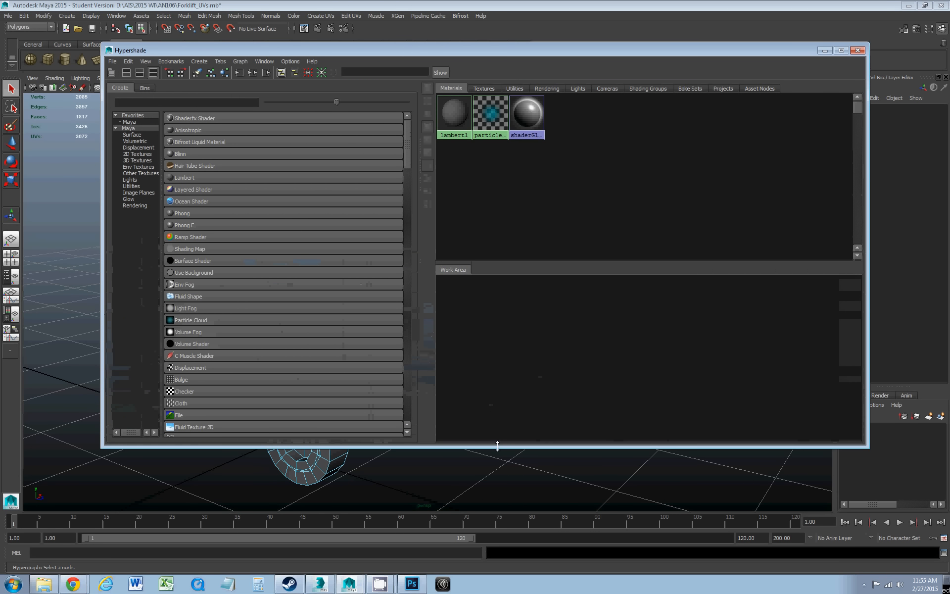
click(180, 155)
drag(478, 294, 538, 315)
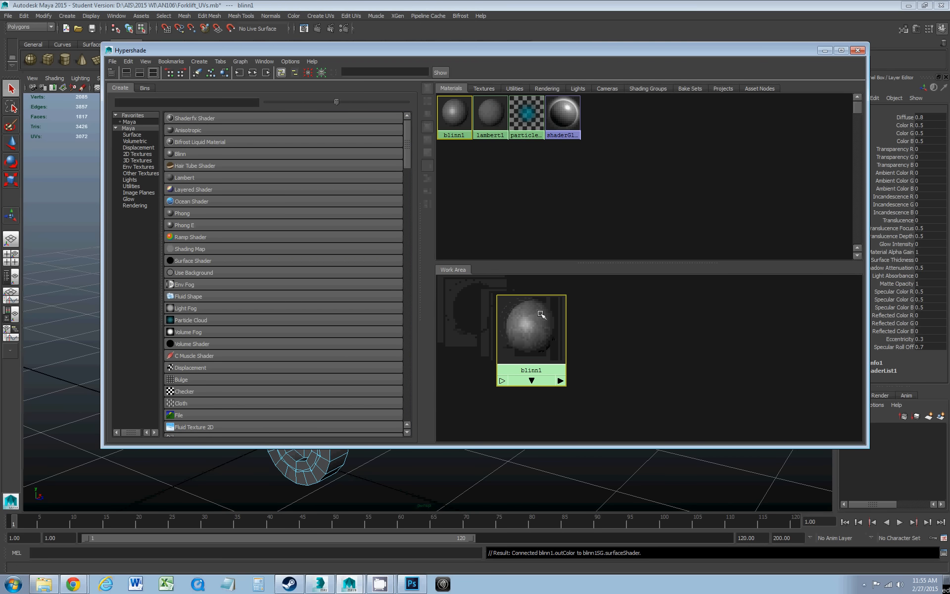
drag(505, 51, 406, 56)
double_click(429, 334)
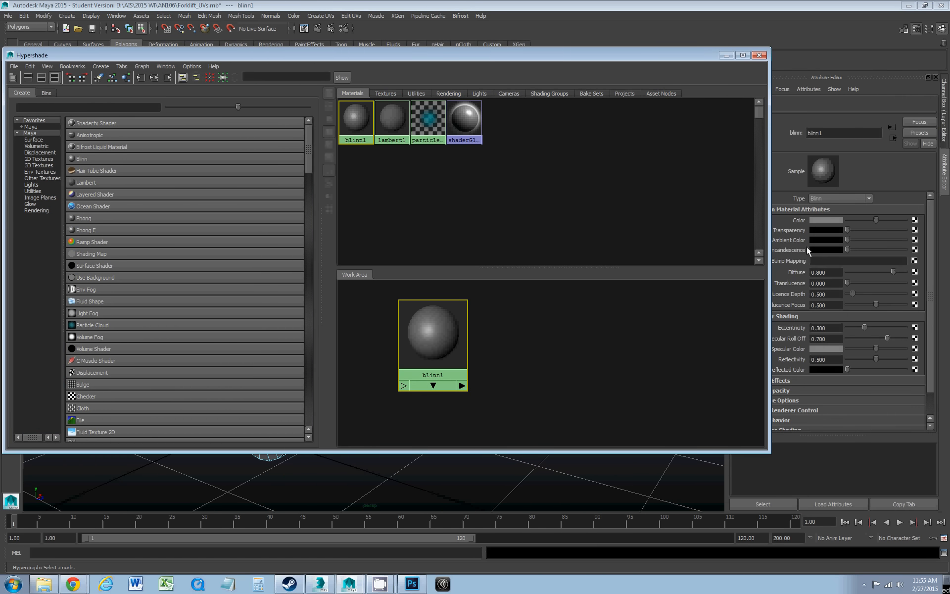
drag(652, 56, 577, 53)
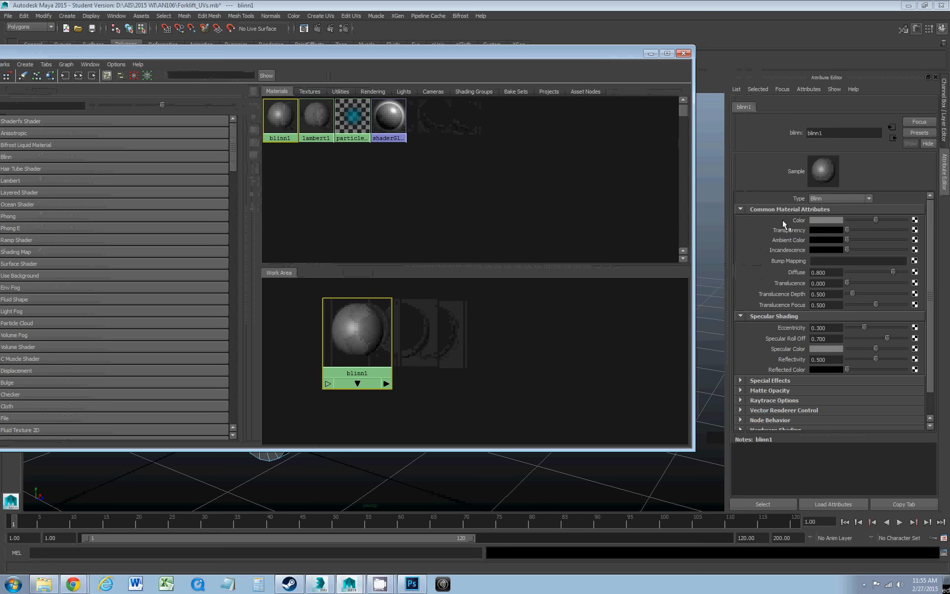
Step: Map a PSD File texture to the Blinn material's Color attribute
click(915, 219)
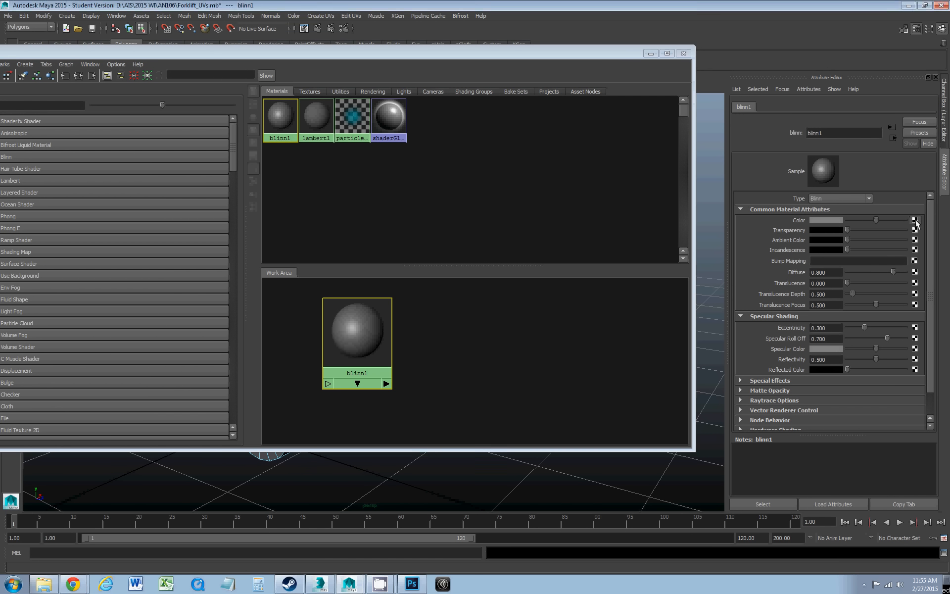
drag(449, 204, 456, 137)
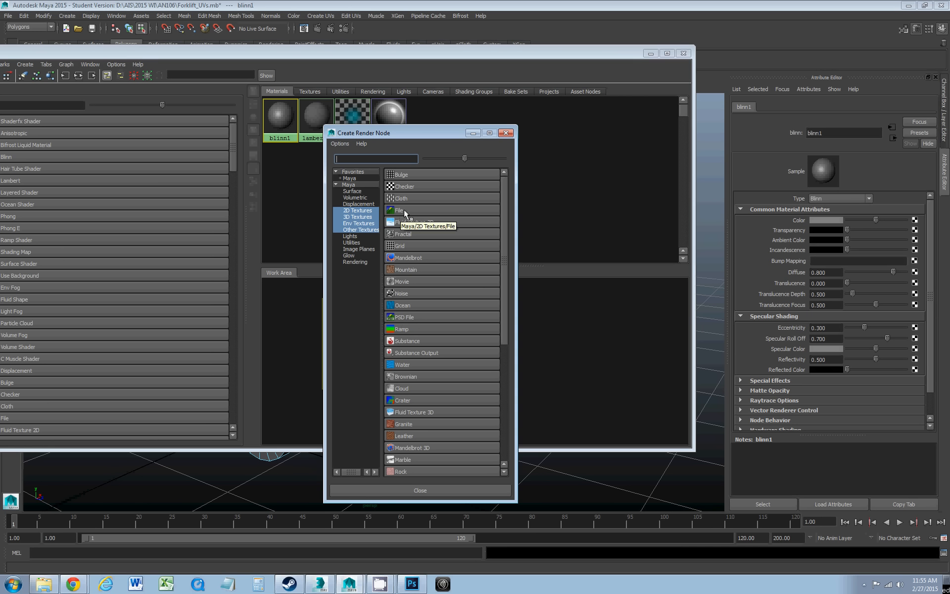
click(401, 317)
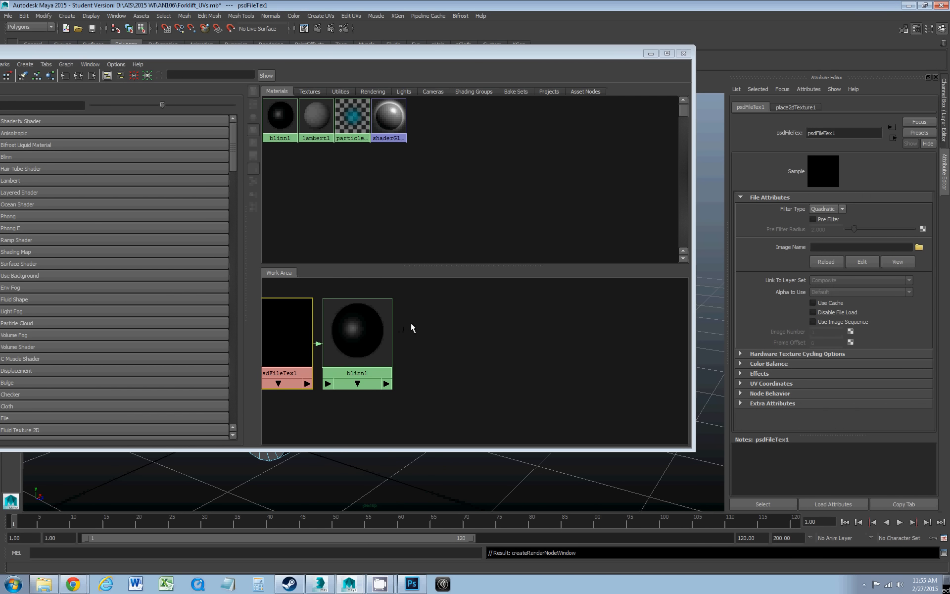
Step: Load diffuse.psd from D:\AIS\2015 WI\AN106 as the image of the PSD texture node
click(919, 247)
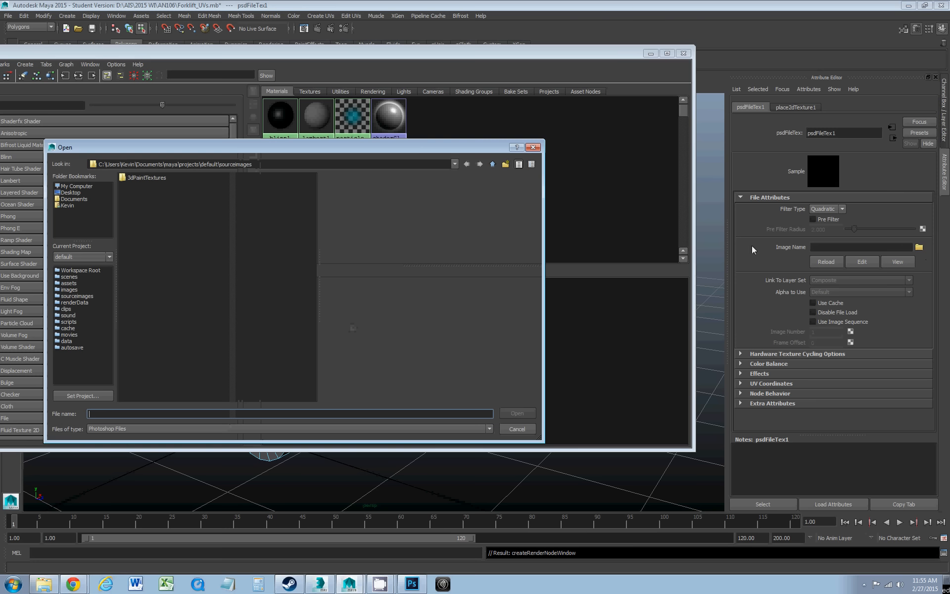
click(74, 187)
double_click(138, 186)
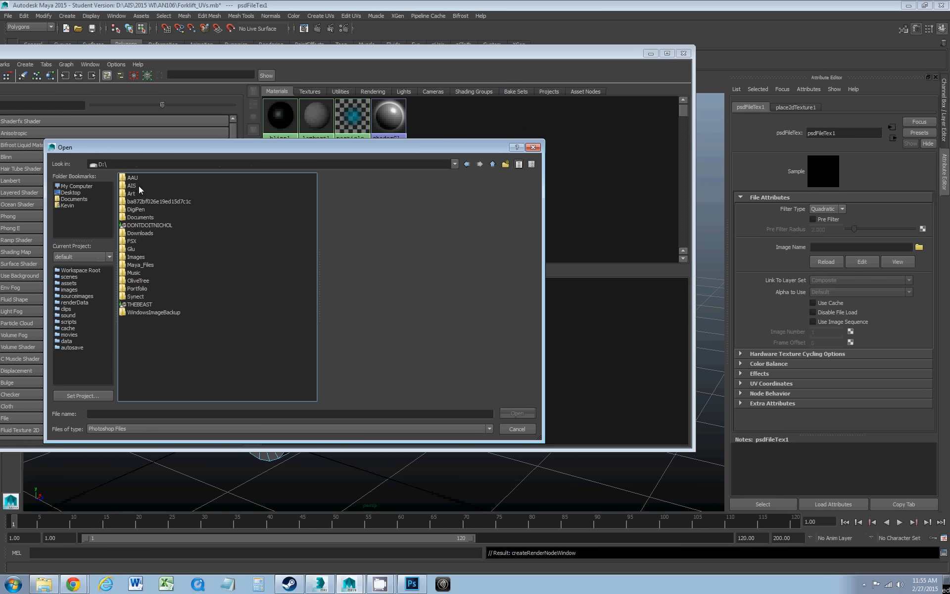
double_click(138, 186)
double_click(135, 193)
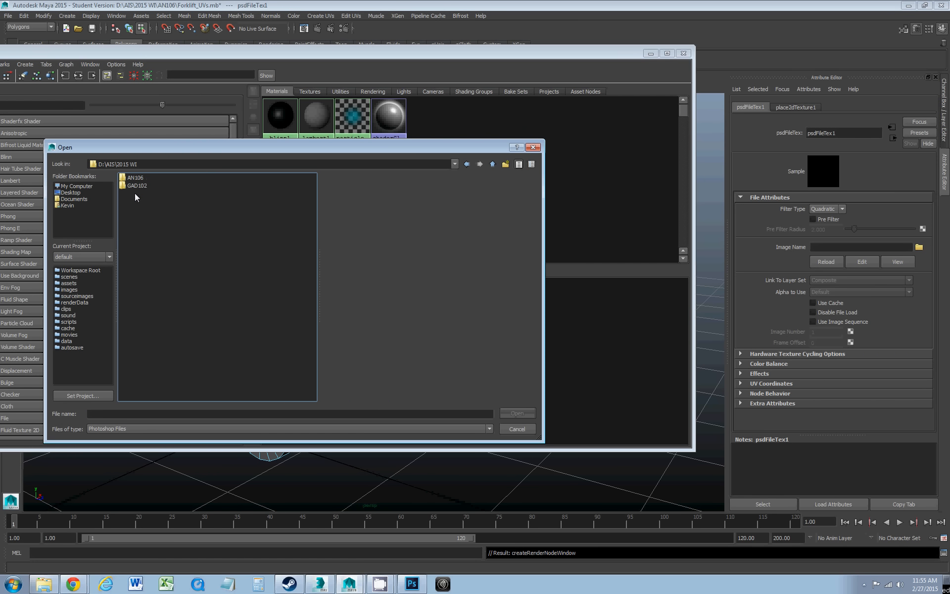
double_click(134, 178)
double_click(135, 178)
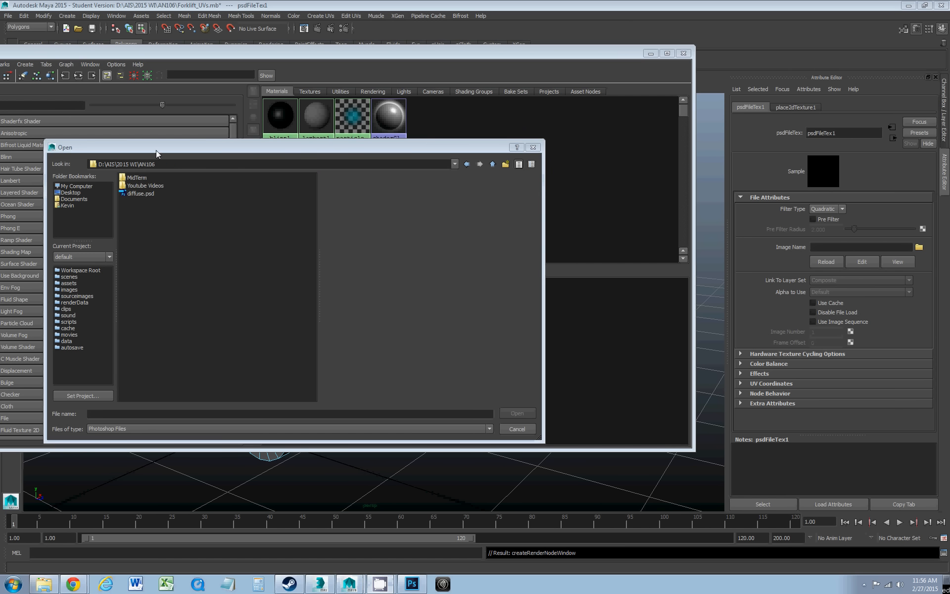
drag(156, 150, 193, 134)
double_click(173, 175)
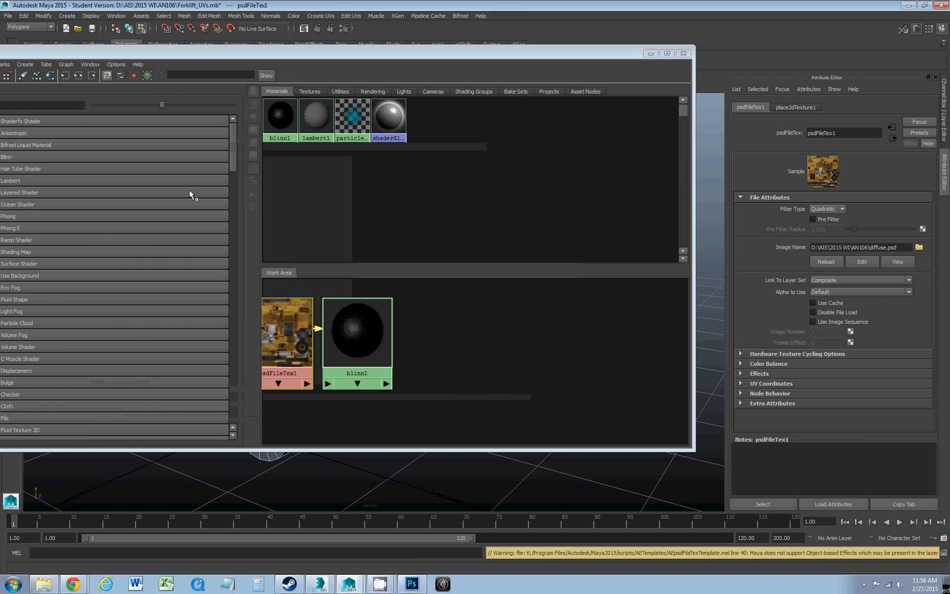
Step: Spread out the placement, PSD texture and blinn1 nodes in the Work Area so the whole network is visible
drag(351, 334, 564, 334)
drag(291, 343, 465, 343)
alt+right_drag(440, 342, 297, 376)
drag(290, 399, 380, 346)
Step: Select the whole forklift in object mode and assign the blinn1 material to it
drag(394, 53, 255, 272)
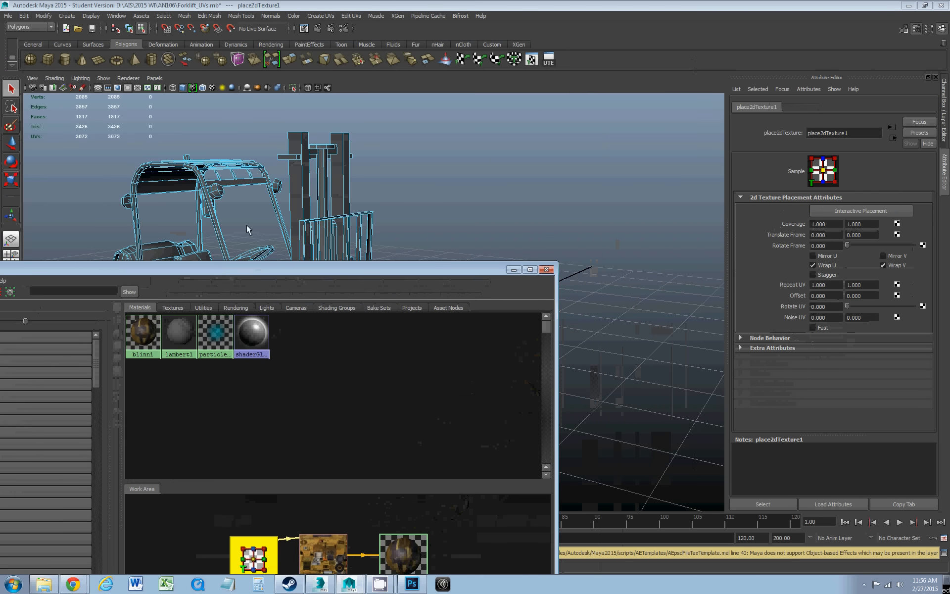
click(295, 195)
right_drag(296, 195, 324, 183)
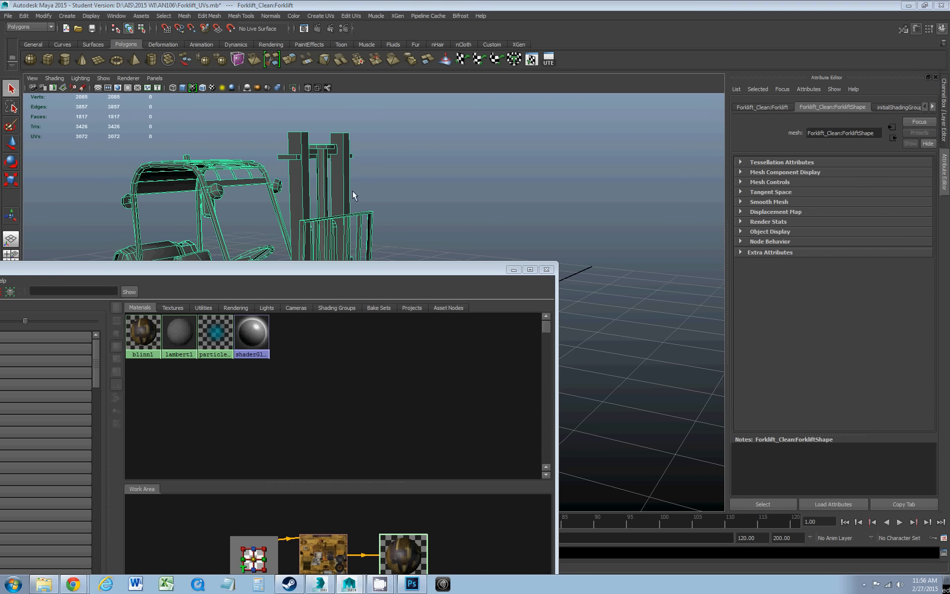
drag(341, 272, 373, 153)
right_drag(436, 438, 435, 413)
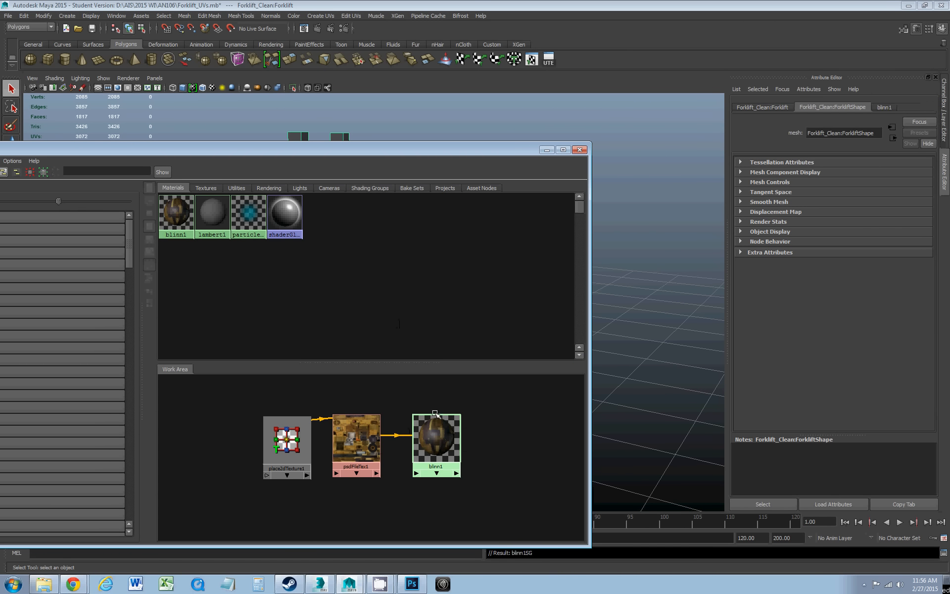
Step: Uncover the viewport, frame the forklift, and turn on textured display
drag(345, 155, 0, 153)
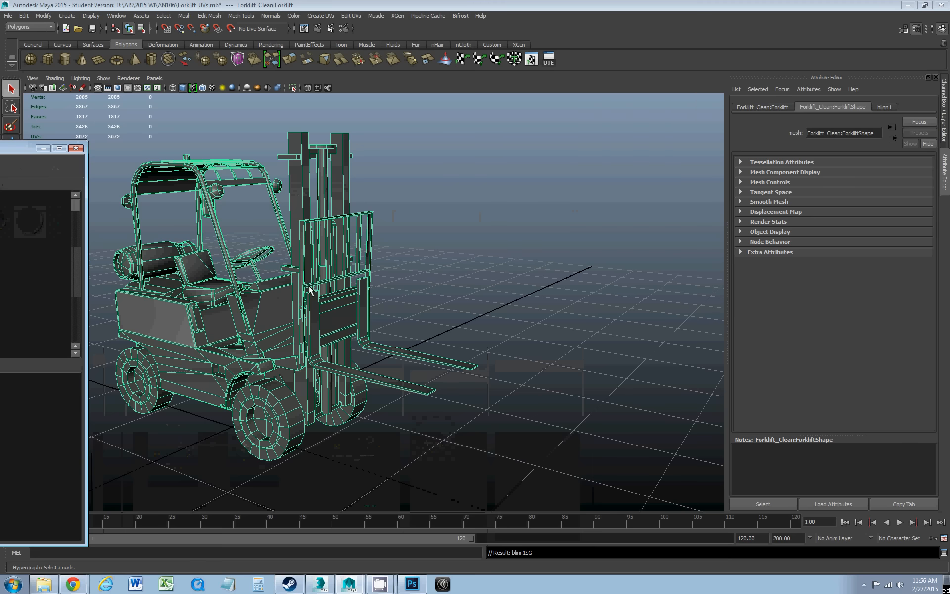
key(f)
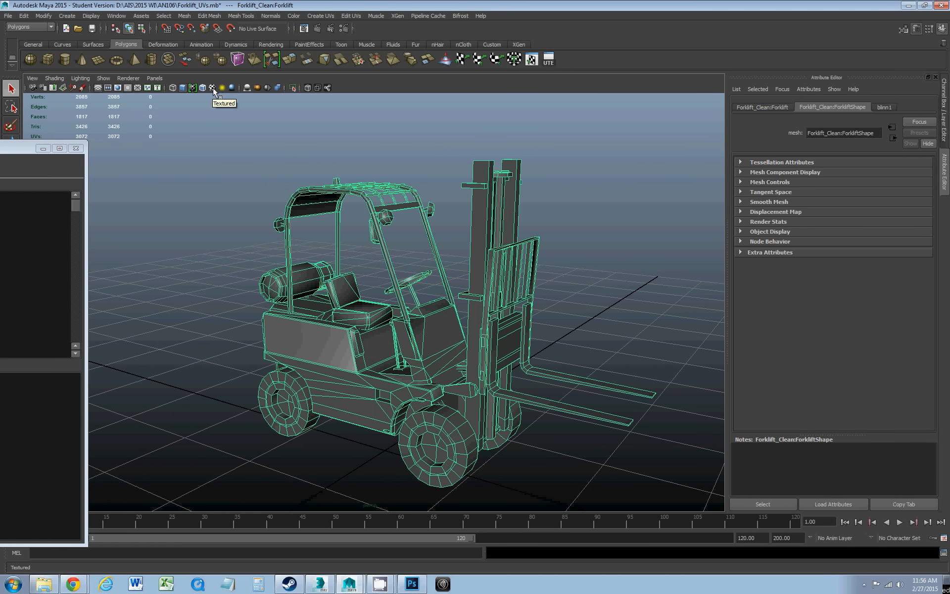
click(212, 87)
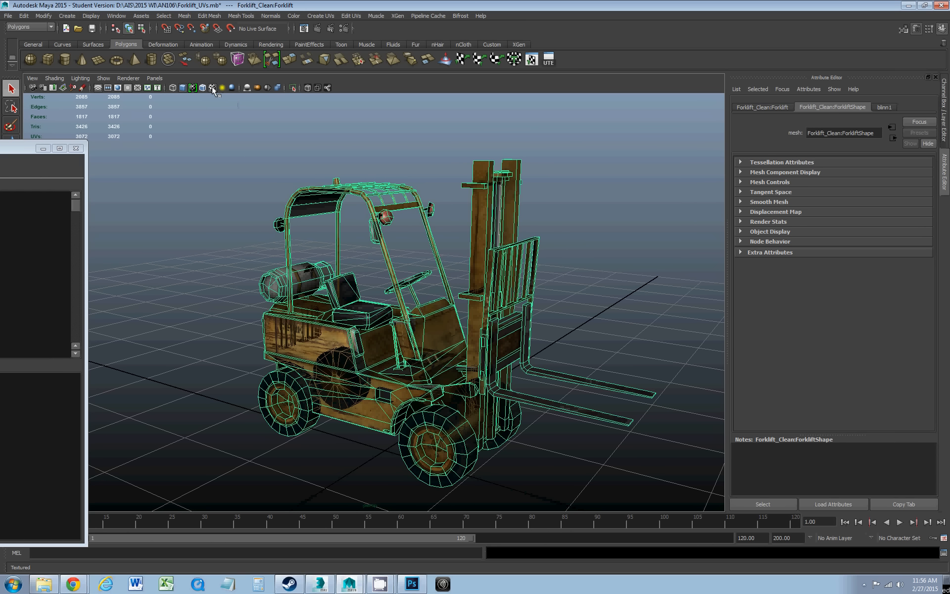
Step: Deselect the forklift and examine how the diffuse texture lies on the model
click(354, 455)
alt+drag(402, 403, 496, 377)
scroll(355, 395, up, 3)
scroll(488, 364, down, 3)
alt+middle_drag(489, 366, 424, 365)
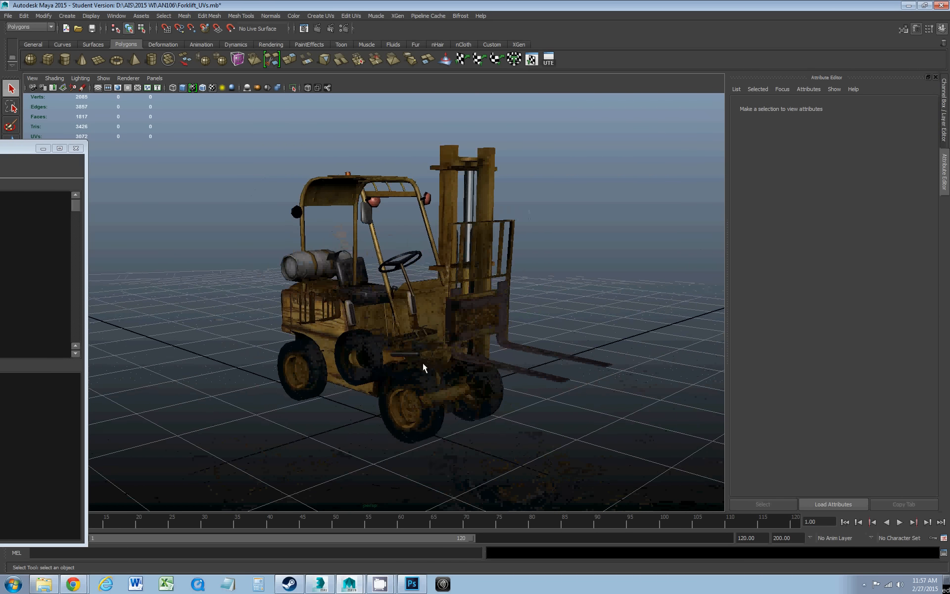
scroll(424, 365, up, 2)
alt+drag(424, 364, 435, 355)
Step: Bring the Hypershade back into view and delete the connection between the PSD texture node and blinn1
drag(0, 144, 439, 108)
click(486, 398)
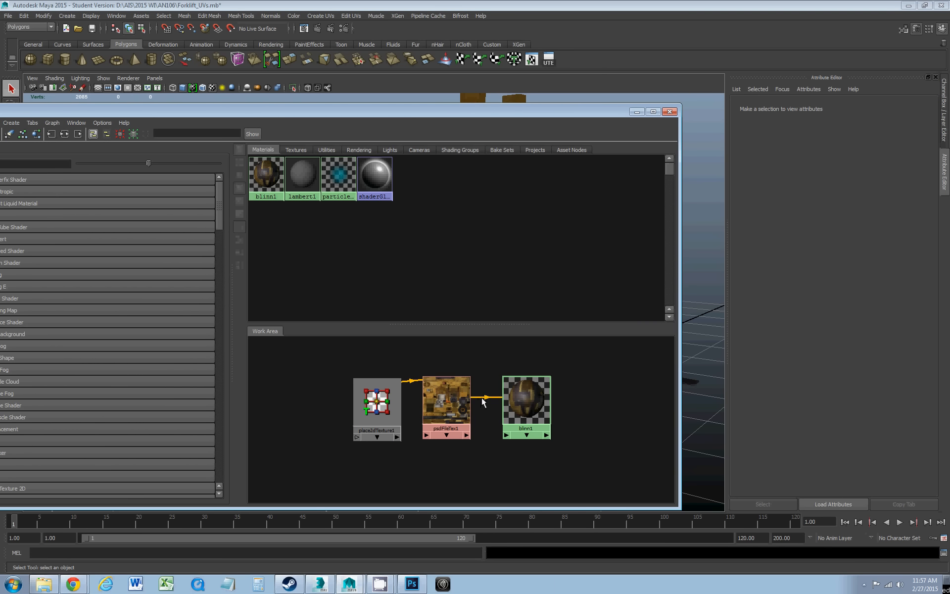
drag(476, 378, 487, 401)
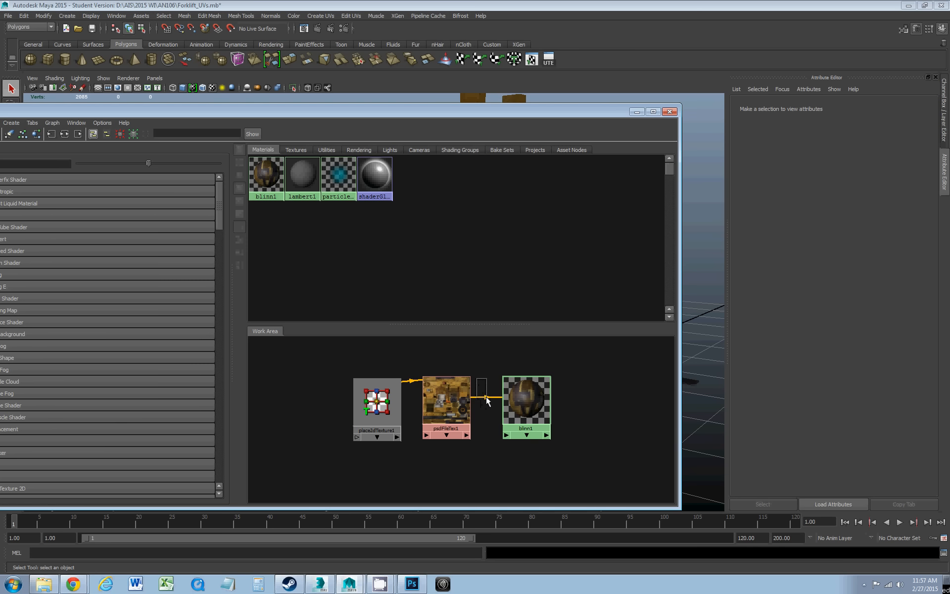
key(Delete)
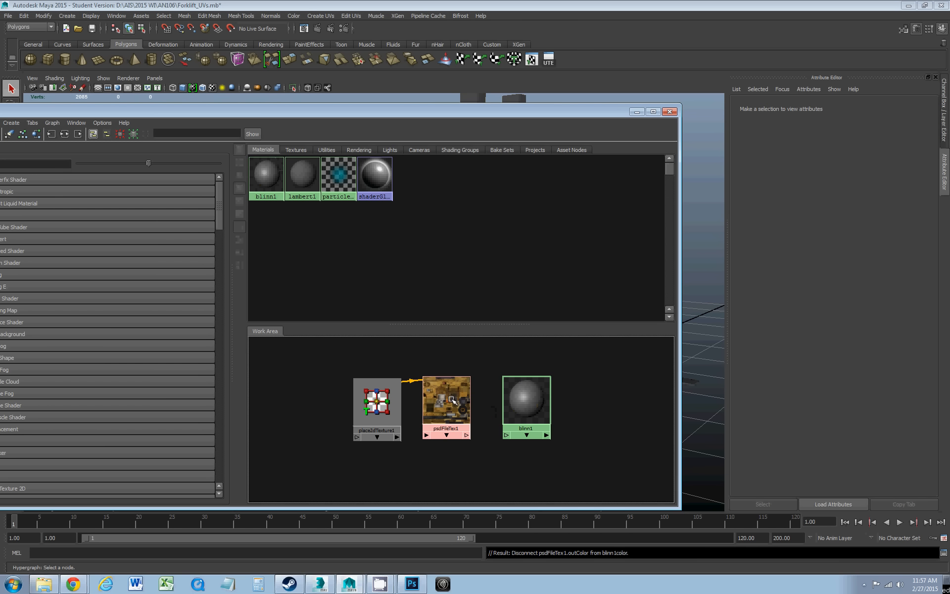
Step: Connect the PSD texture node to blinn1's color and uncover the forklift in the viewport
middle_drag(451, 399, 524, 404)
click(545, 436)
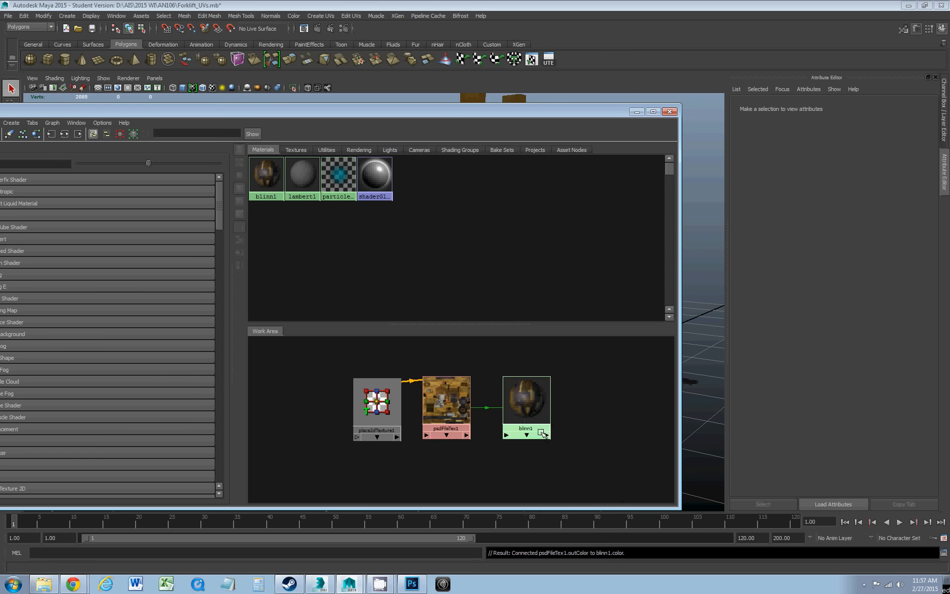
drag(445, 112, 16, 109)
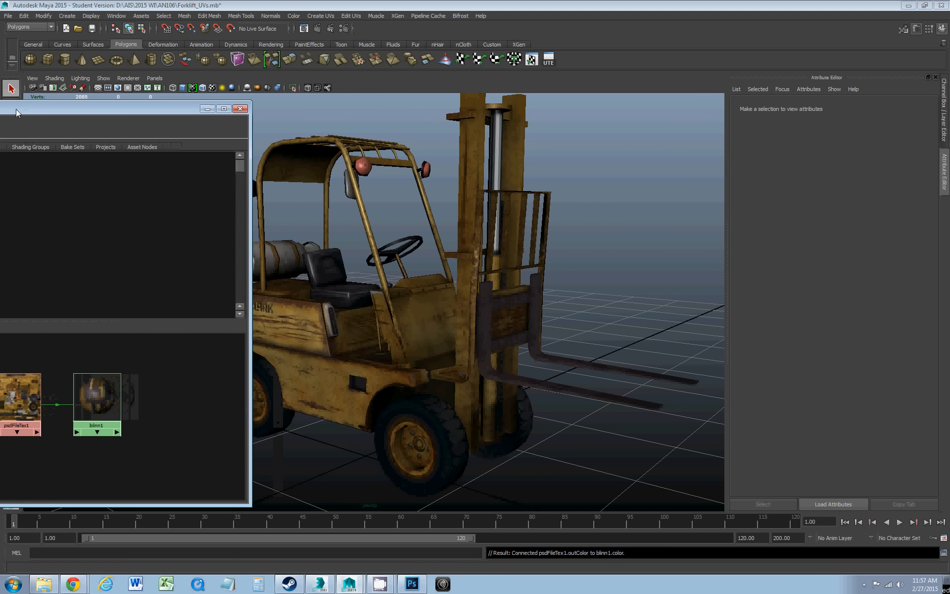
Step: Examine the reconnected texture on the forklift's body, mast and wheels from several angles
click(407, 356)
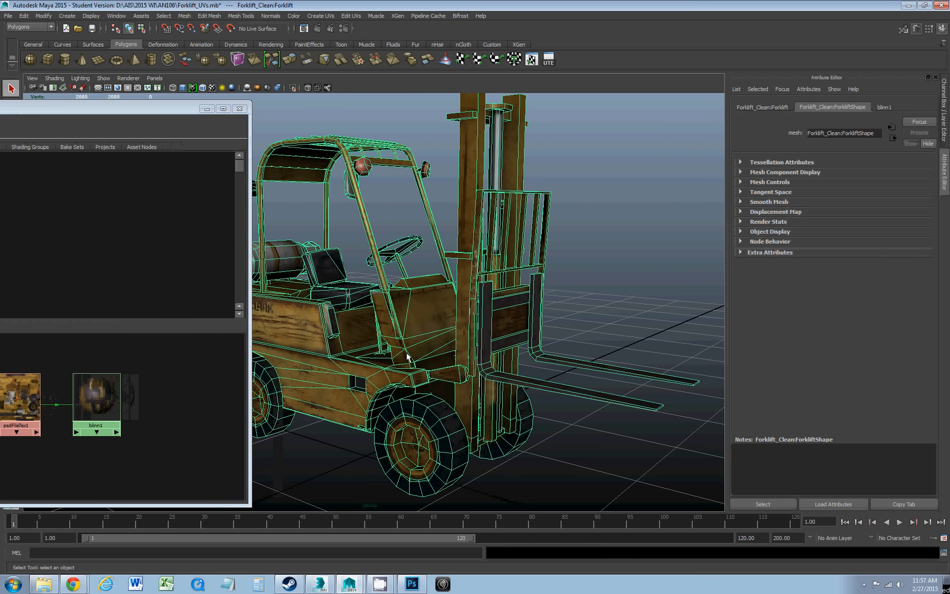
click(590, 440)
alt+drag(453, 387, 423, 392)
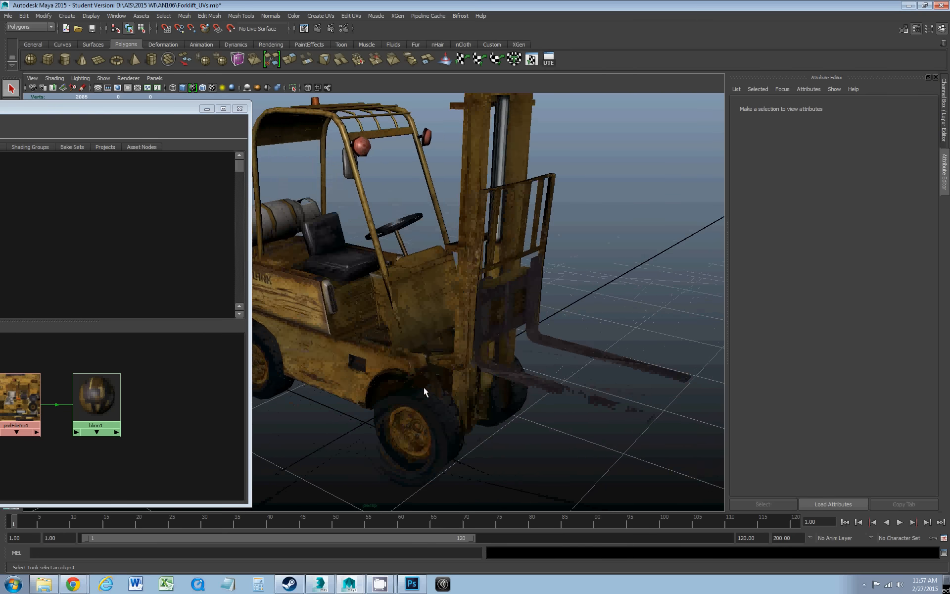
scroll(424, 387, down, 3)
alt+middle_drag(390, 332, 450, 352)
mouse_move(450, 352)
alt+mouse_down()
mouse_move(490, 343)
mouse_move(461, 340)
alt+mouse_up()
scroll(462, 341, up, 3)
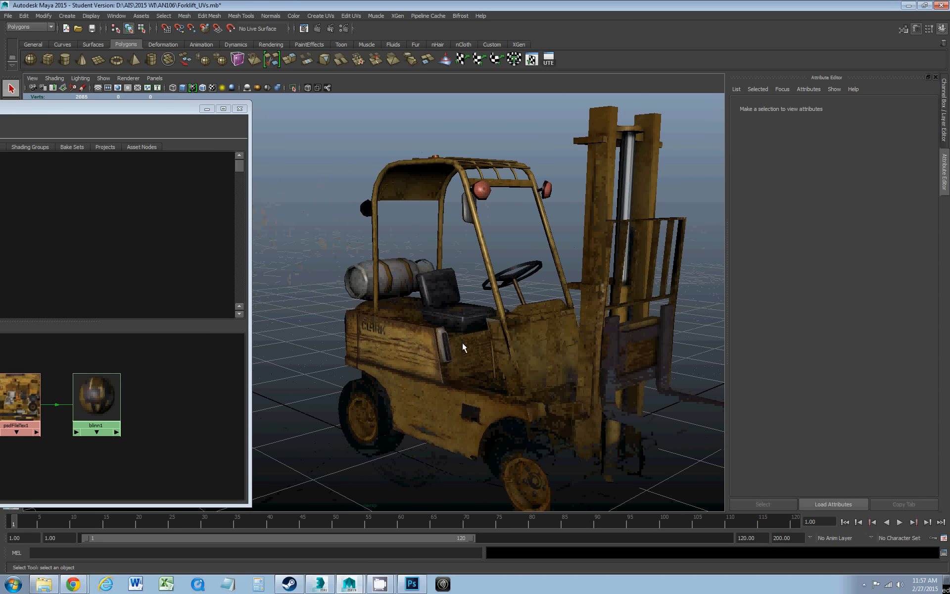
scroll(462, 343, up, 2)
alt+middle_drag(462, 342, 435, 303)
alt+drag(435, 303, 492, 316)
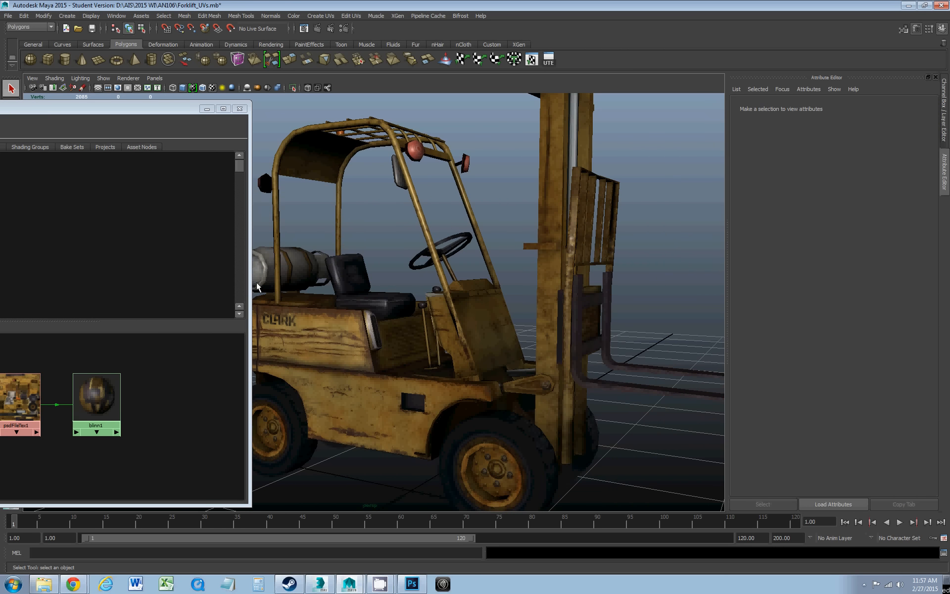
scroll(346, 306, down, 3)
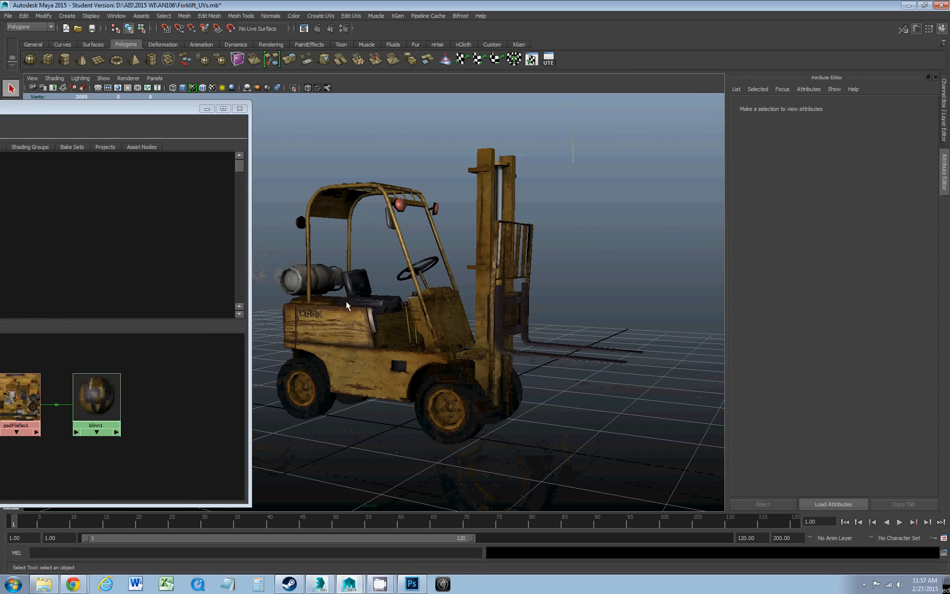
Step: Close the Hypershade and open the UV Texture Editor with the forklift selected to show its UV layout
click(240, 108)
click(349, 16)
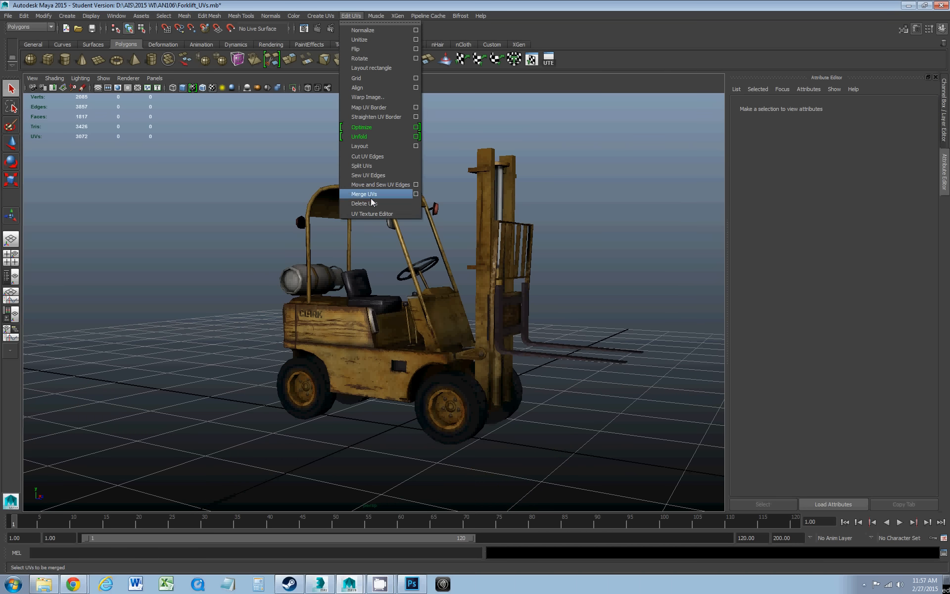
click(367, 213)
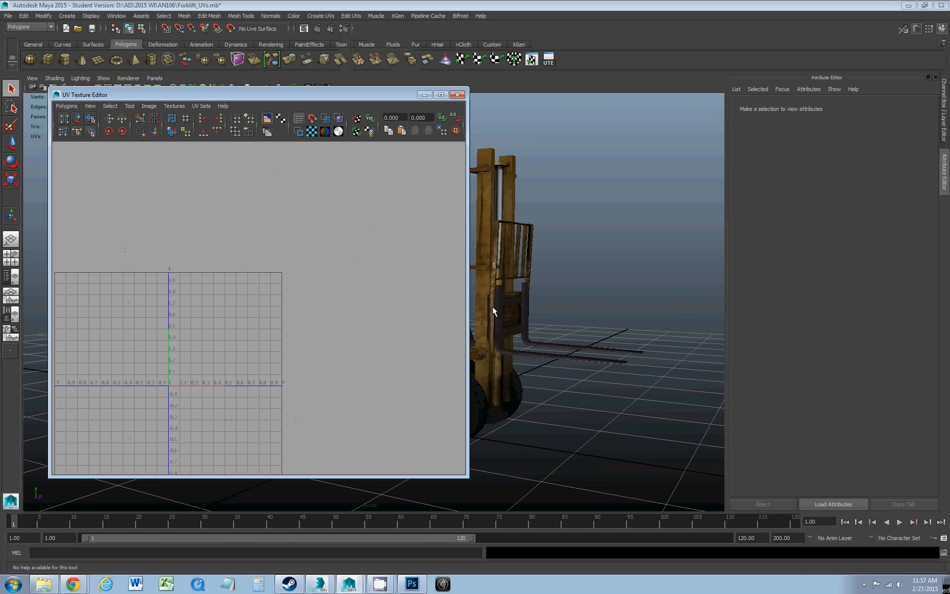
click(493, 311)
scroll(288, 327, up, 2)
alt+middle_drag(288, 327, 309, 287)
scroll(299, 282, up, 2)
scroll(312, 271, down, 1)
Step: Compare the forklift's UVs over the dimmed texture, the full-brightness texture, and the checkered tiles
click(266, 132)
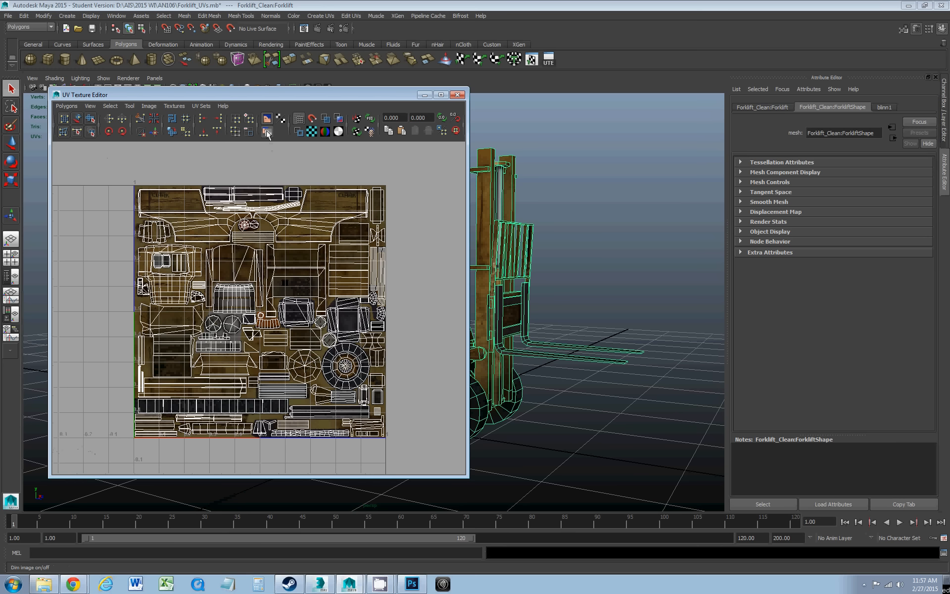
click(267, 132)
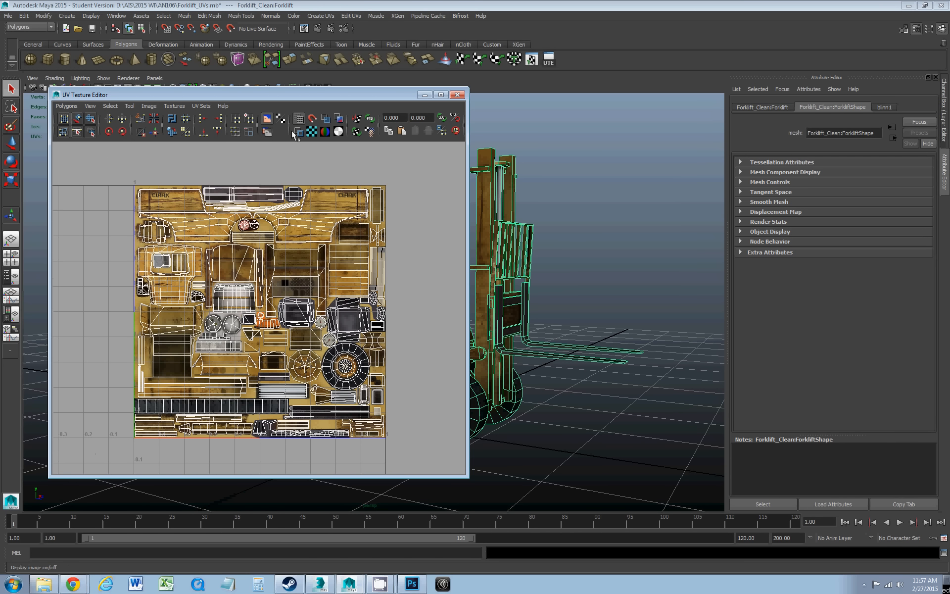
click(312, 131)
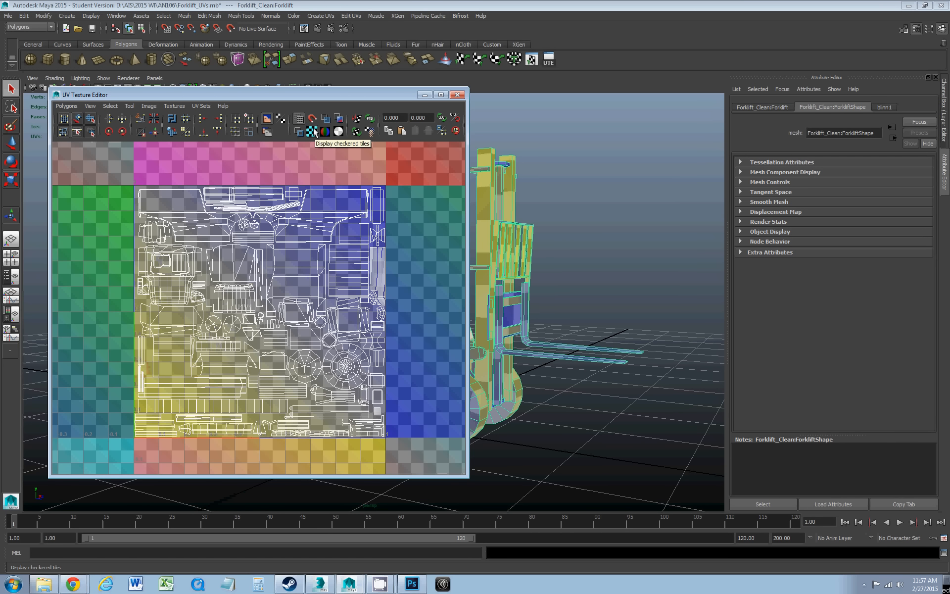
click(314, 132)
Step: Dim the texture image, hide it behind the UVs, and reposition the UV Texture Editor
click(266, 131)
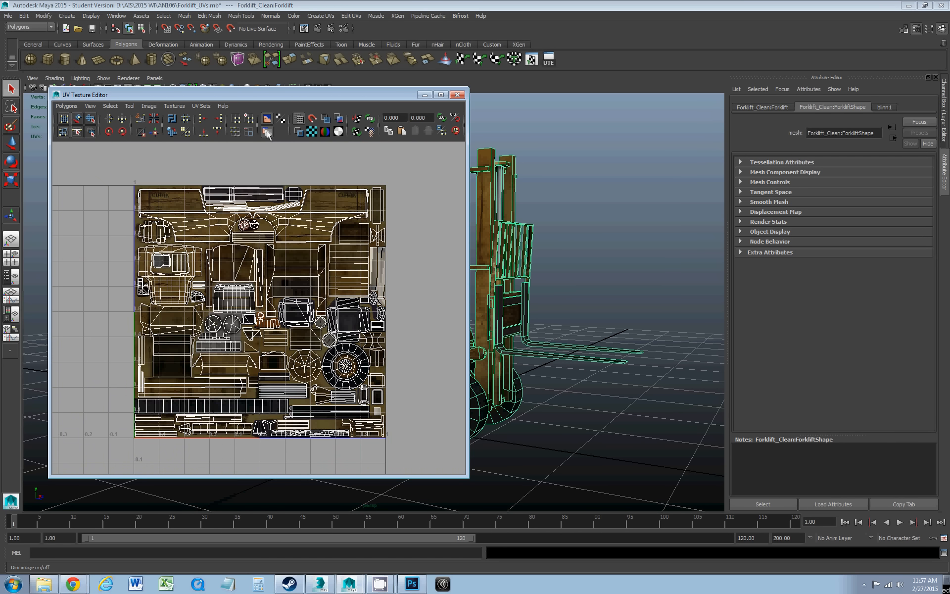
click(266, 119)
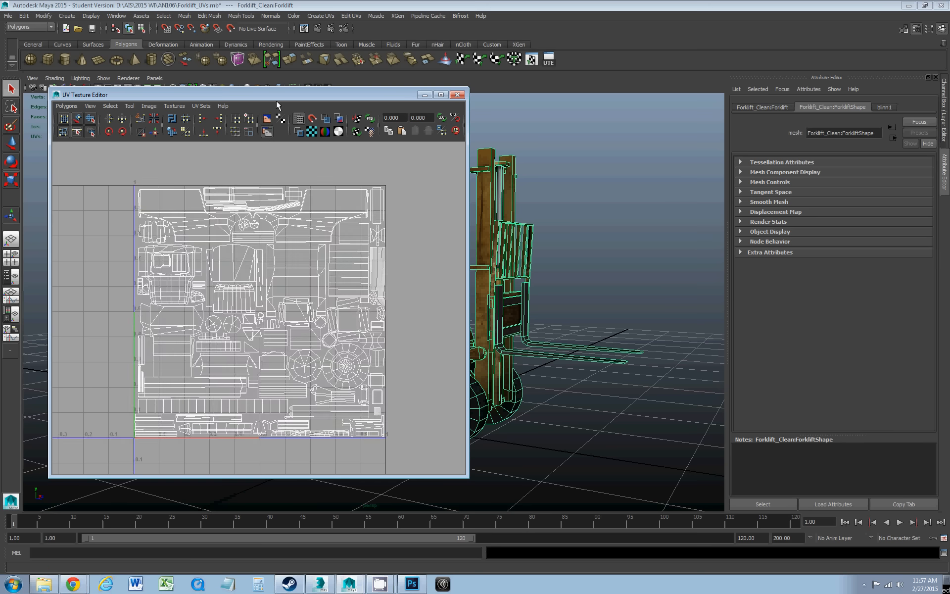
drag(276, 99, 263, 99)
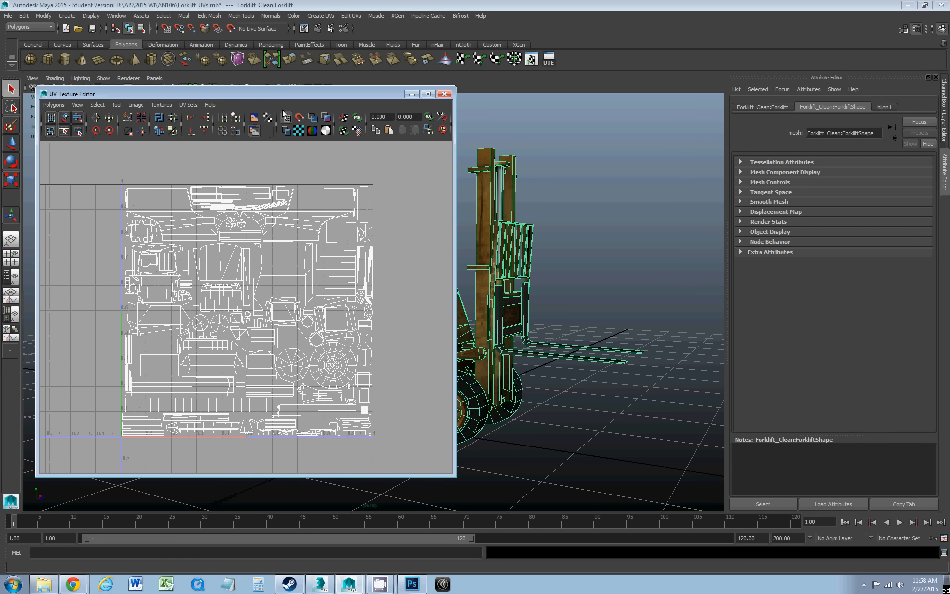
drag(352, 93, 374, 96)
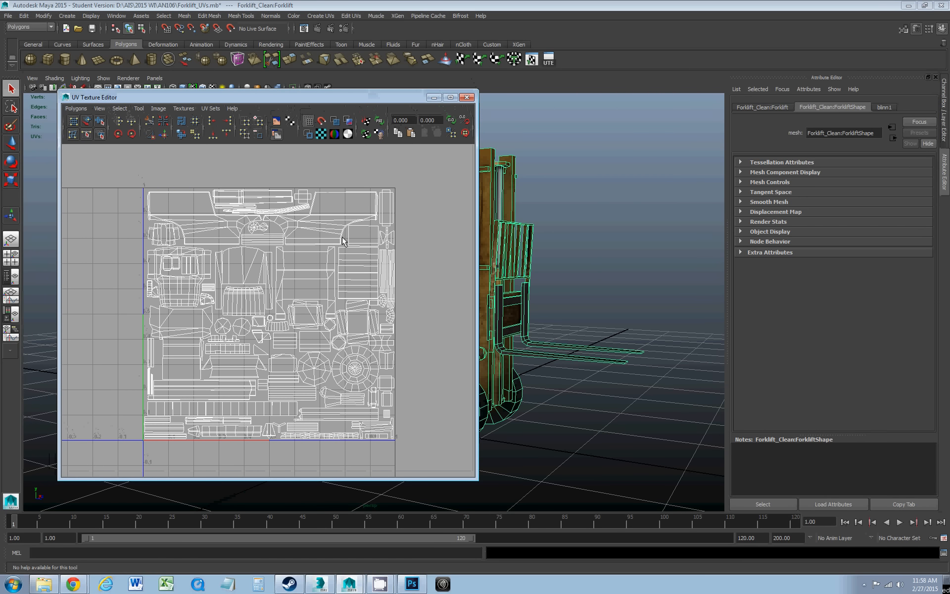